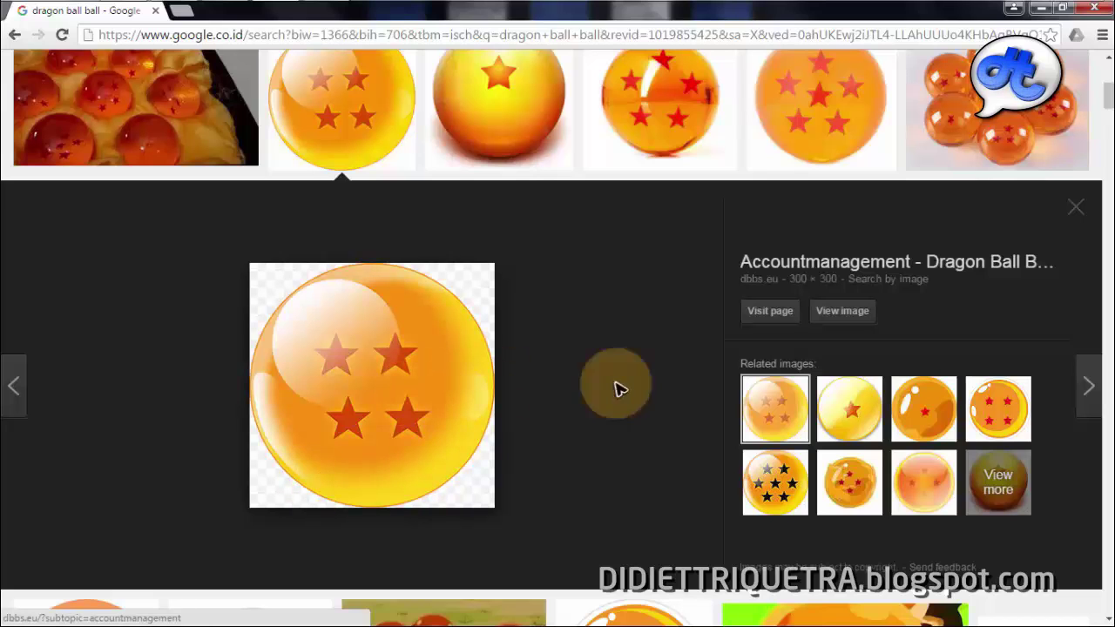
Examine the Dragon Ball reference images in the search results, previewing the glossy four-star ball and the photo of seven balls.
scroll(644, 410, up, 1)
scroll(644, 410, up, 1)
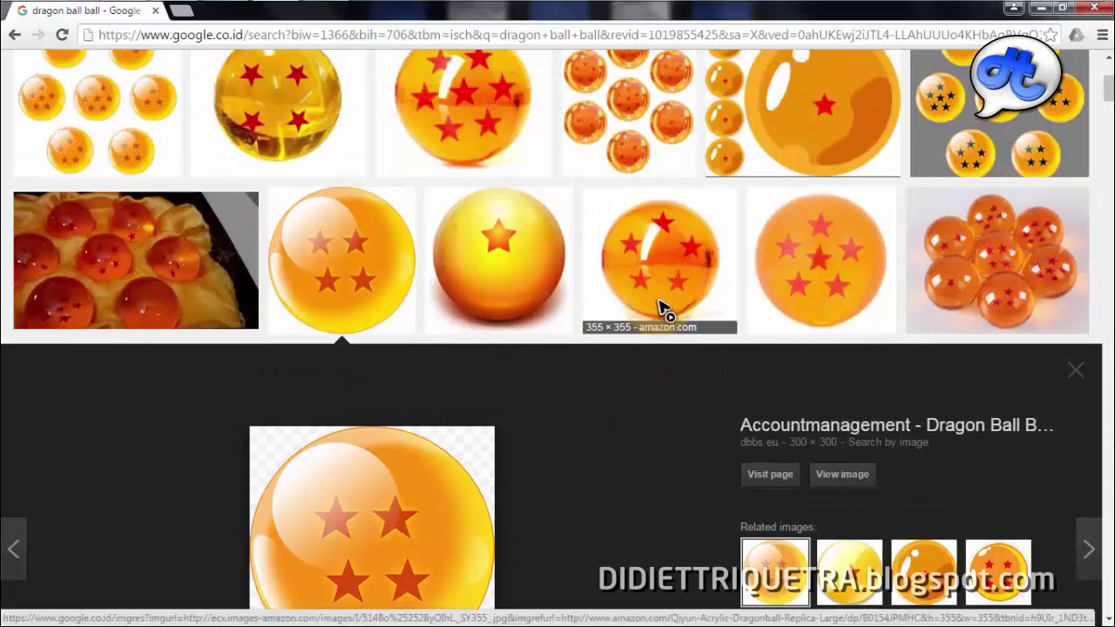
click(610, 284)
scroll(811, 368, up, 4)
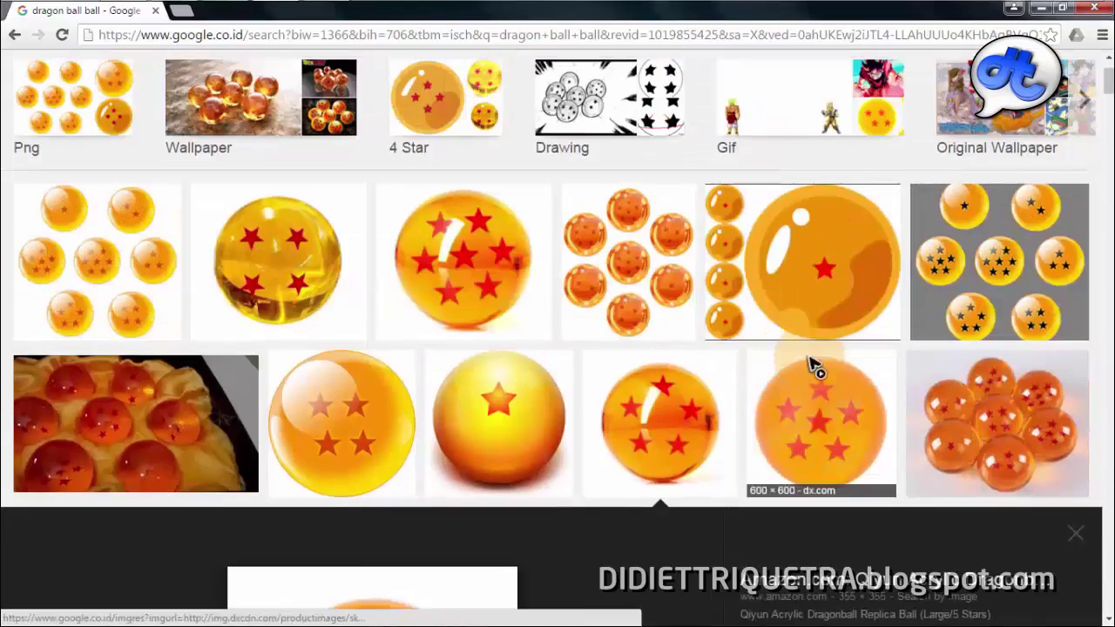
click(971, 417)
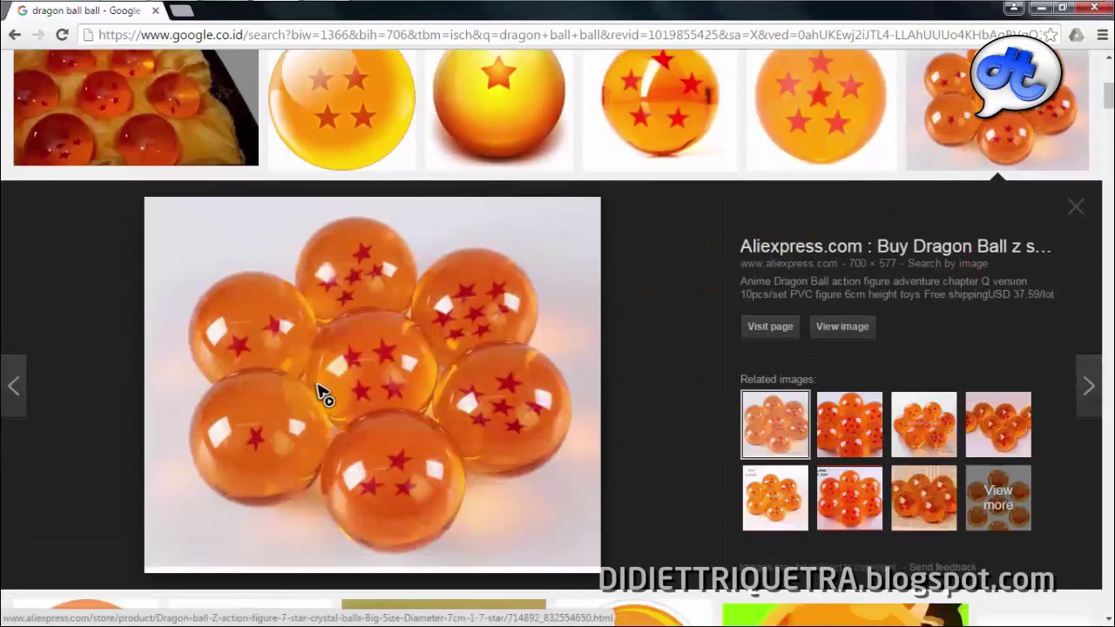
click(1072, 208)
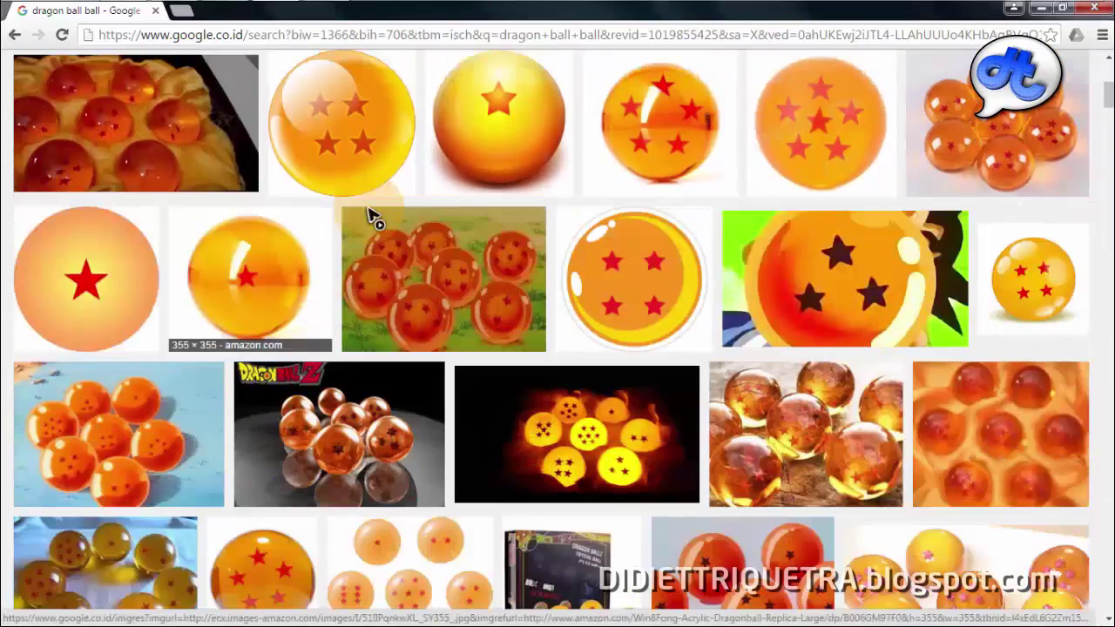
click(374, 154)
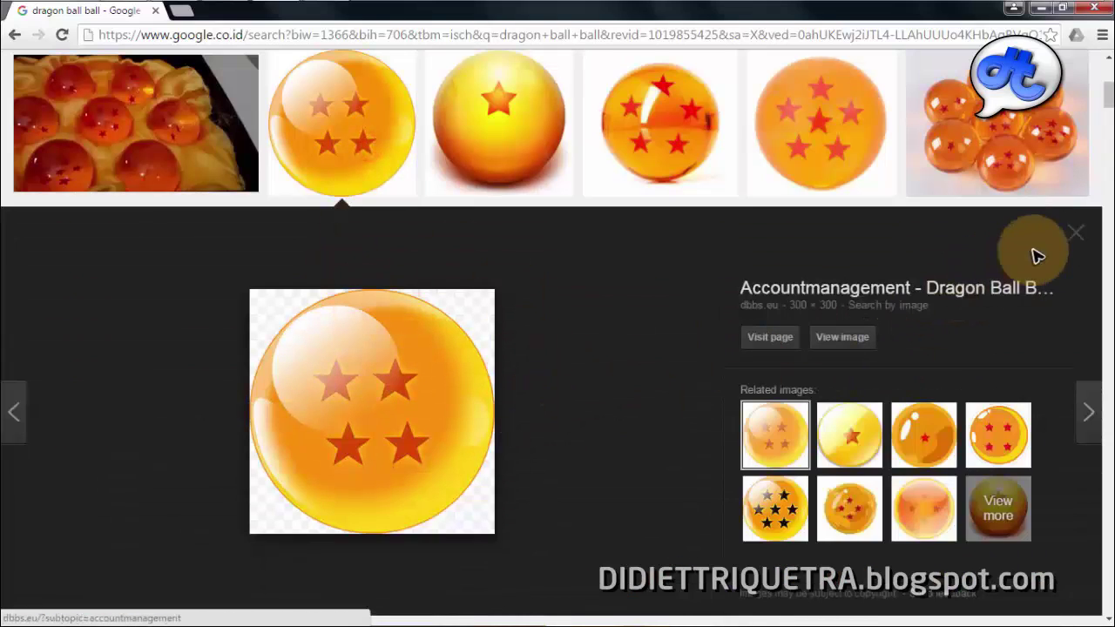
click(1076, 234)
mouse_move(460, 622)
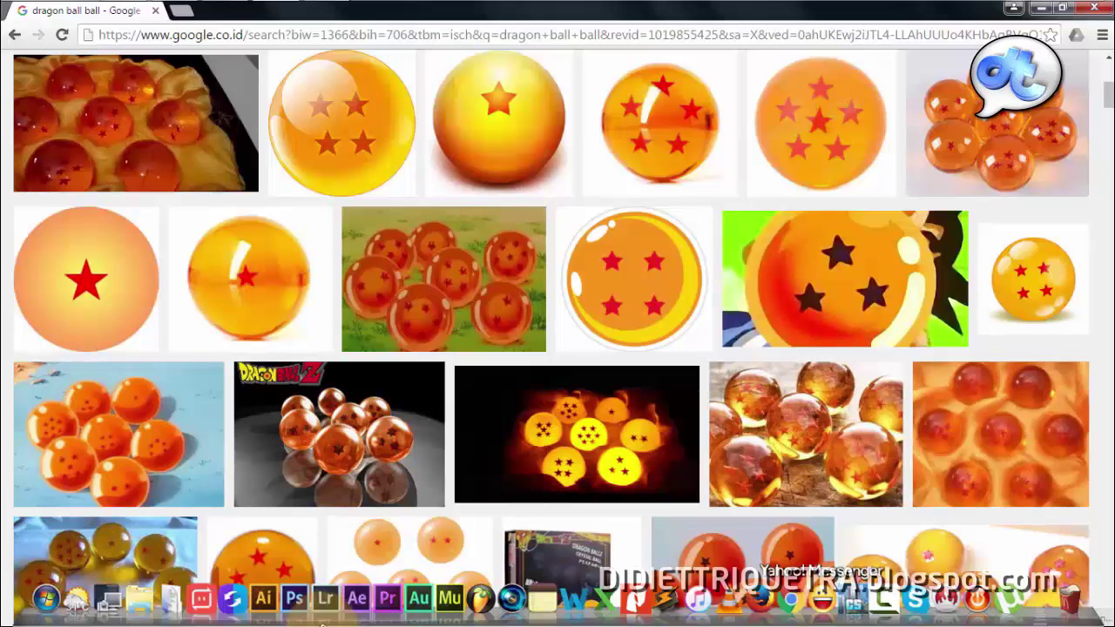
Switch to Illustrator and examine the finished three-star ball and its yellow, orange and red palette swatches with their hex codes.
click(265, 600)
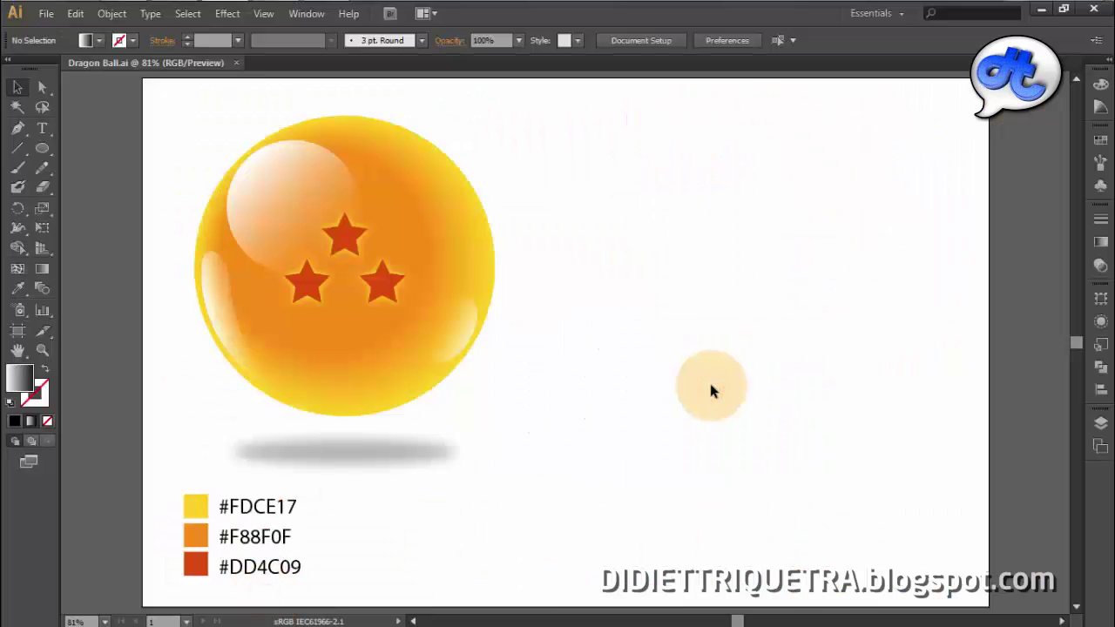
click(677, 303)
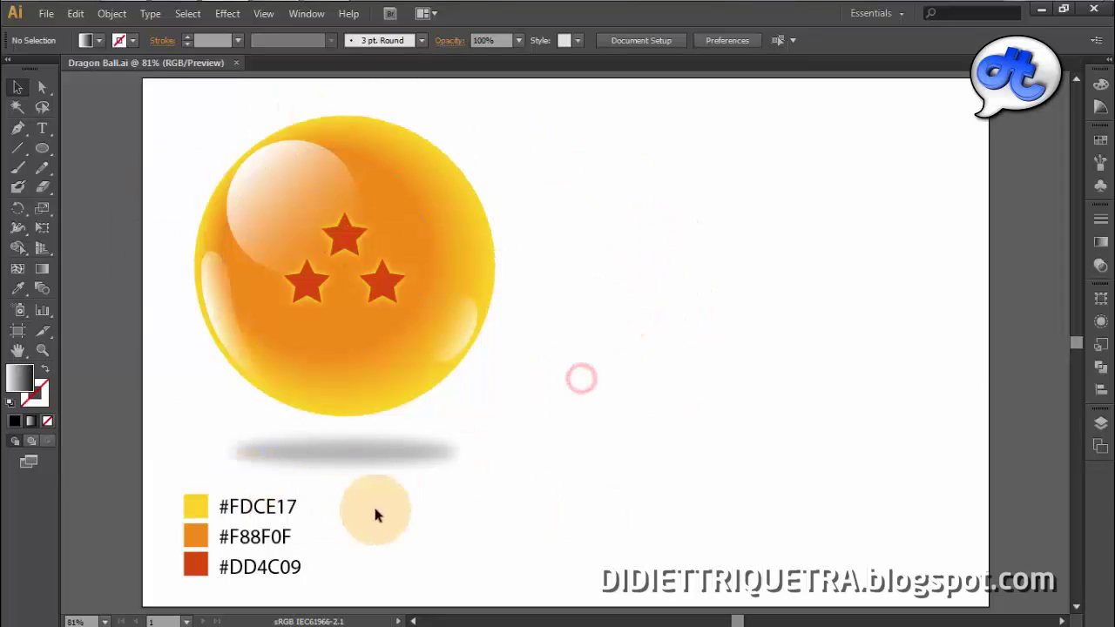
scroll(385, 509, up, 2)
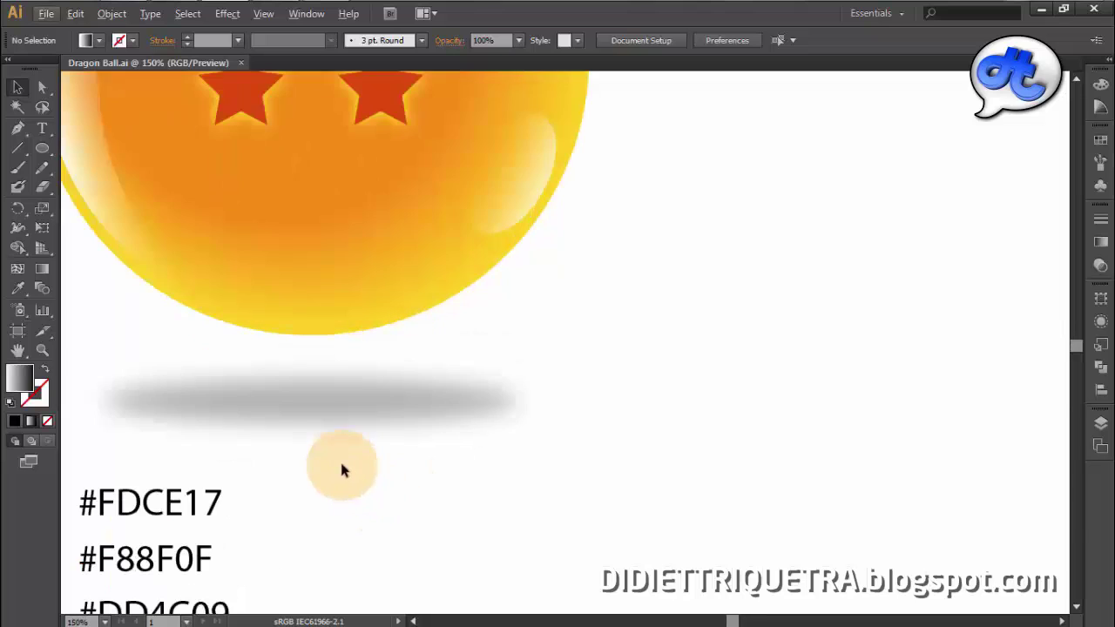
drag(329, 490, 577, 316)
click(296, 305)
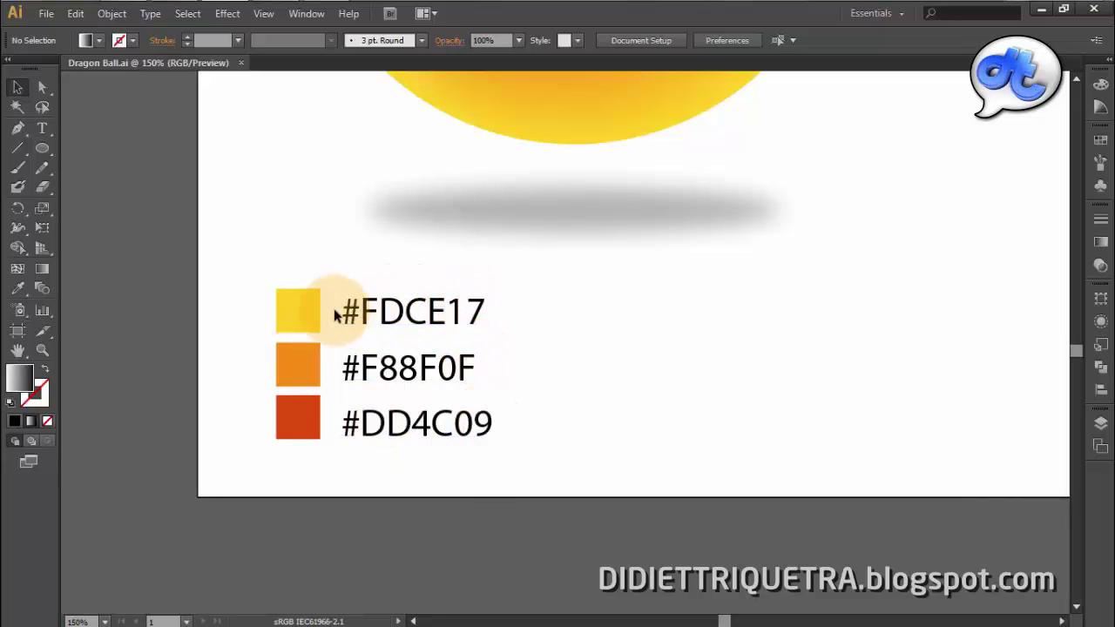
click(297, 315)
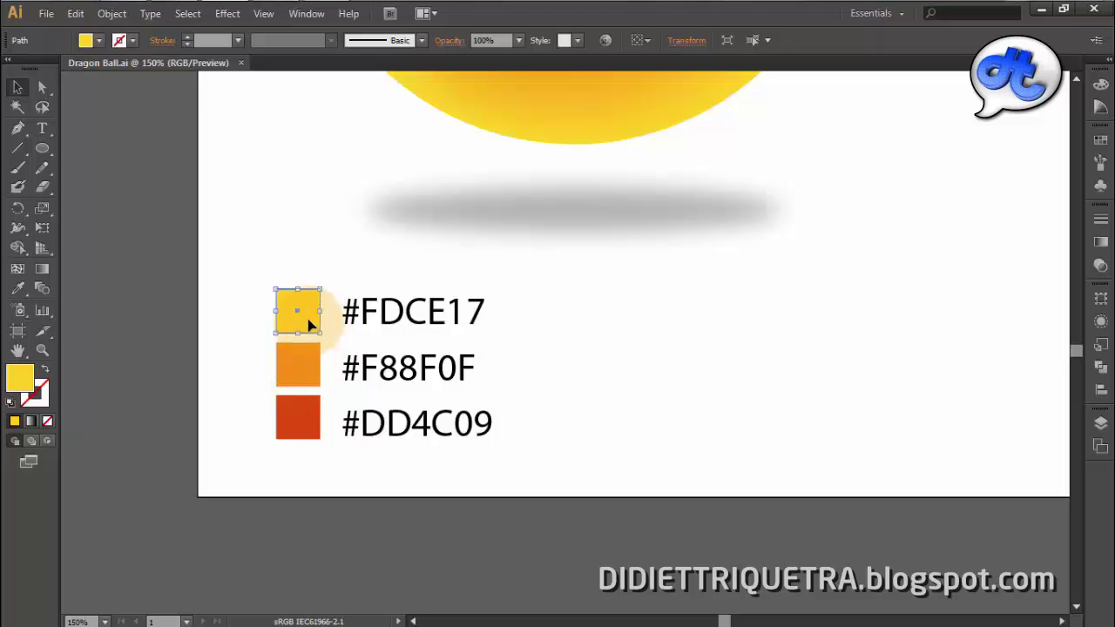
click(301, 365)
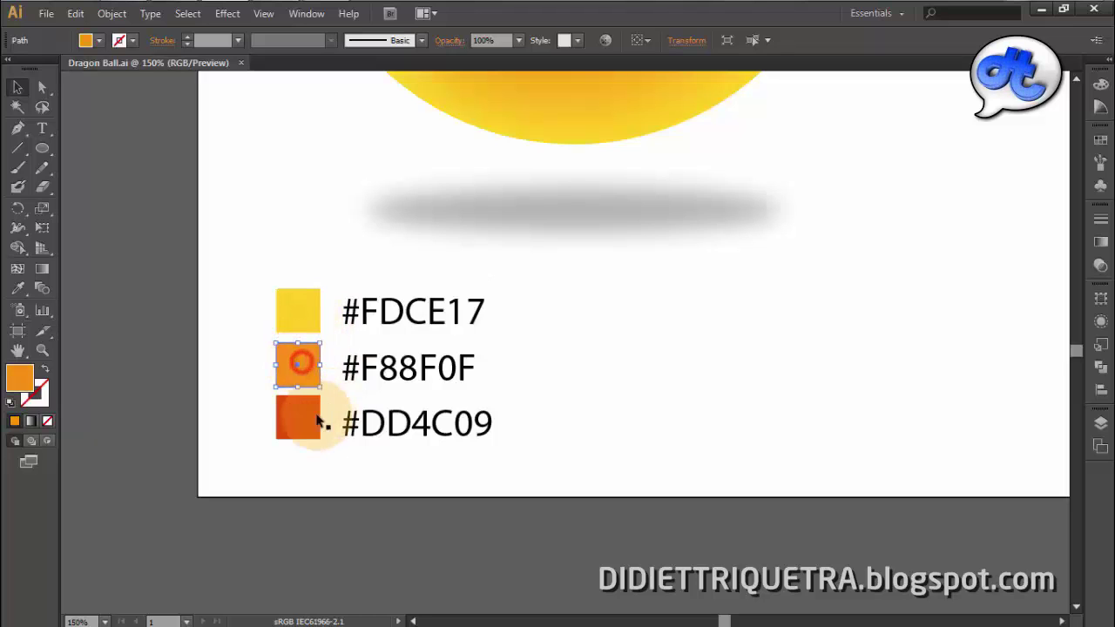
click(307, 431)
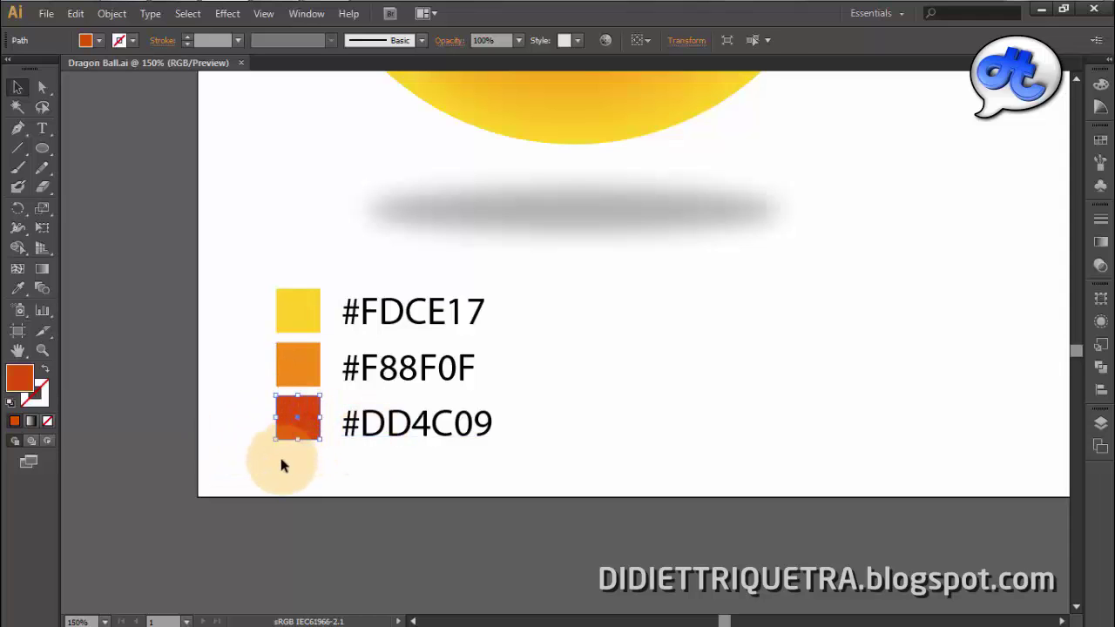
click(279, 458)
click(294, 427)
click(366, 466)
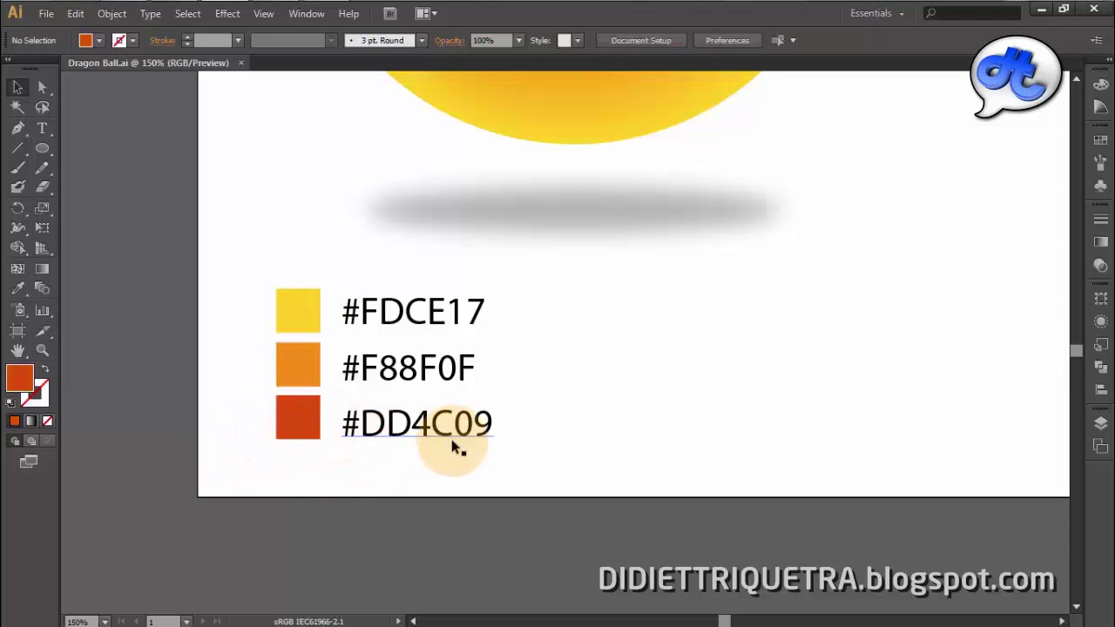
scroll(464, 413, down, 1)
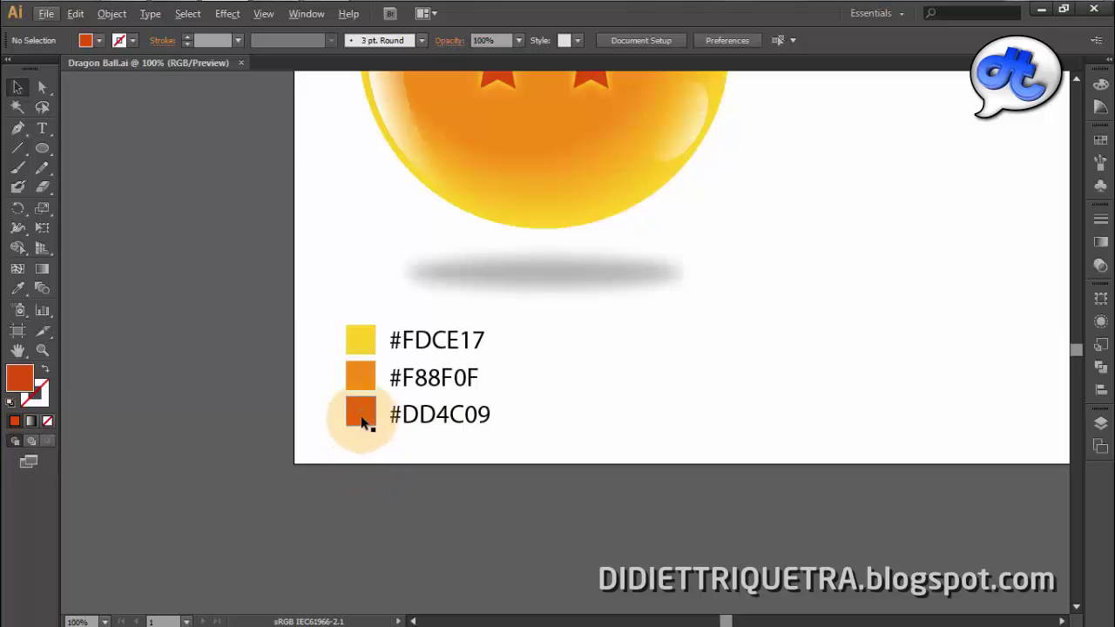
drag(680, 333, 551, 365)
key(ctrl+0)
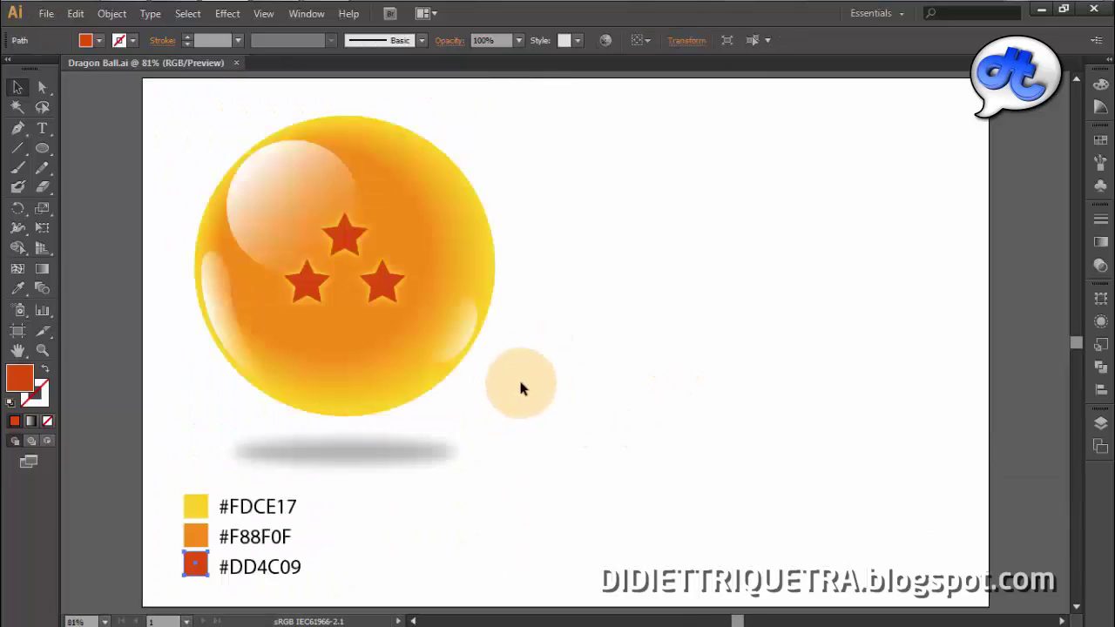
click(709, 357)
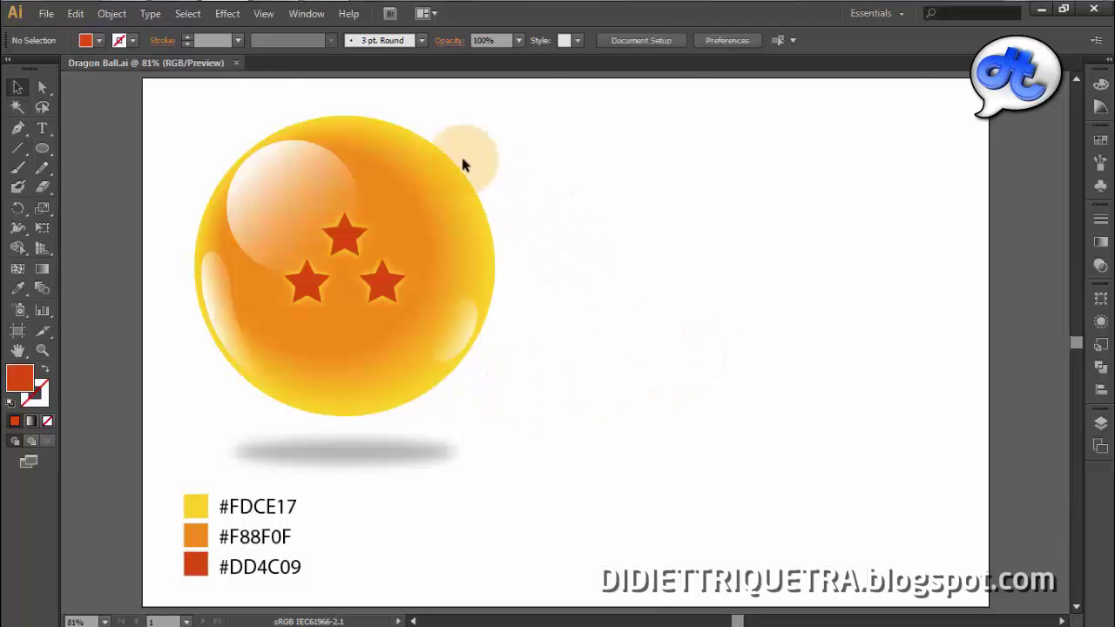
Draw a large perfect circle beside the finished ball, nearly its size, and shift it slightly to the right.
click(39, 149)
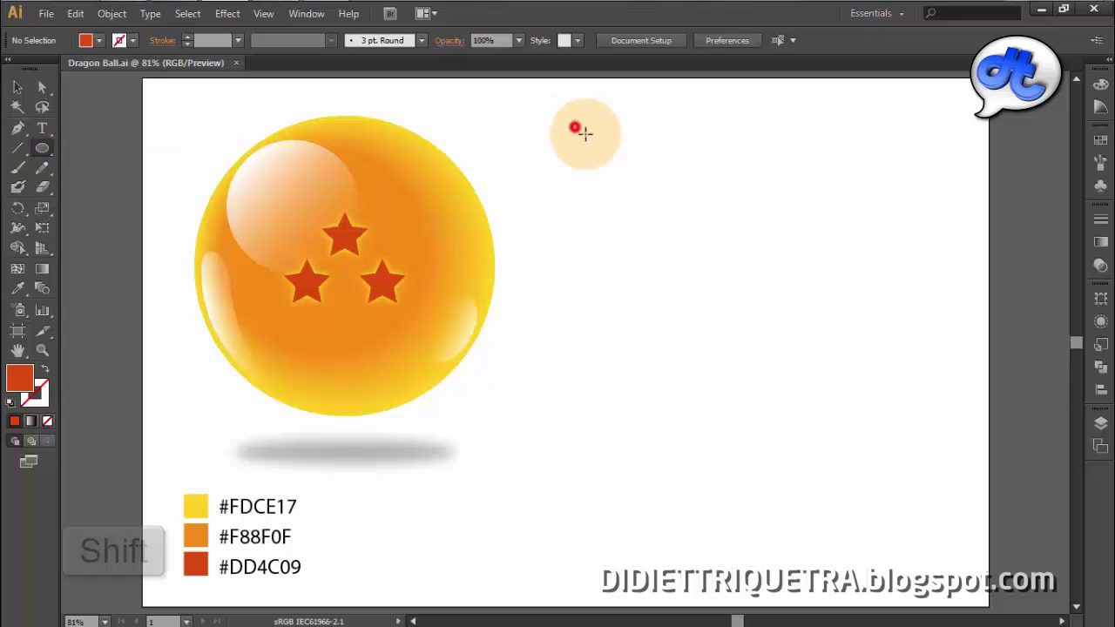
drag(575, 128, 859, 357)
click(17, 87)
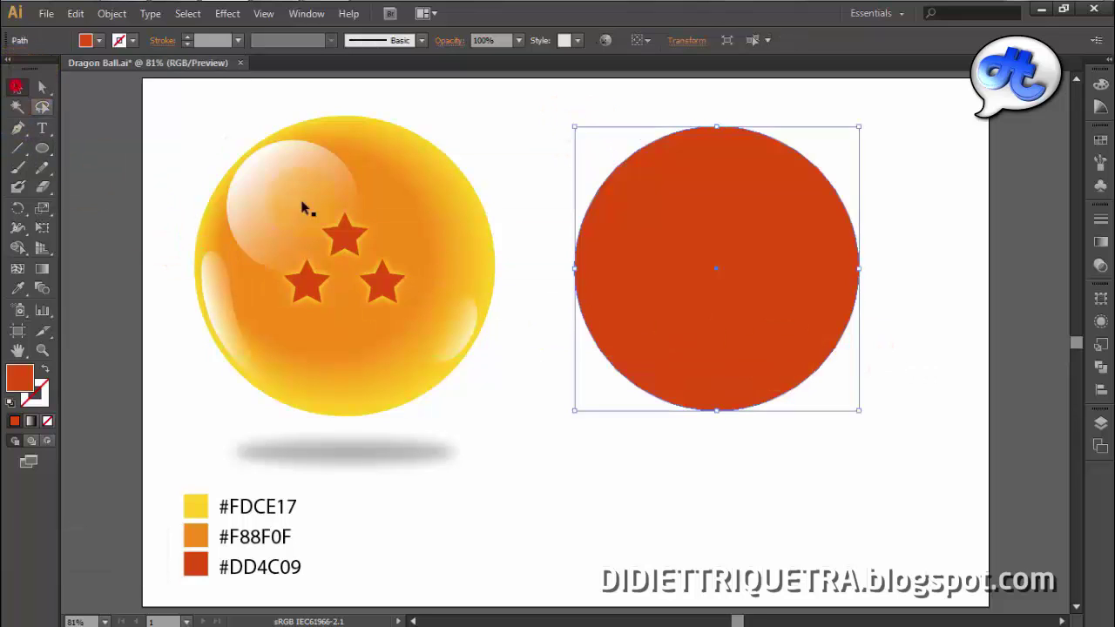
drag(733, 318, 754, 314)
click(934, 332)
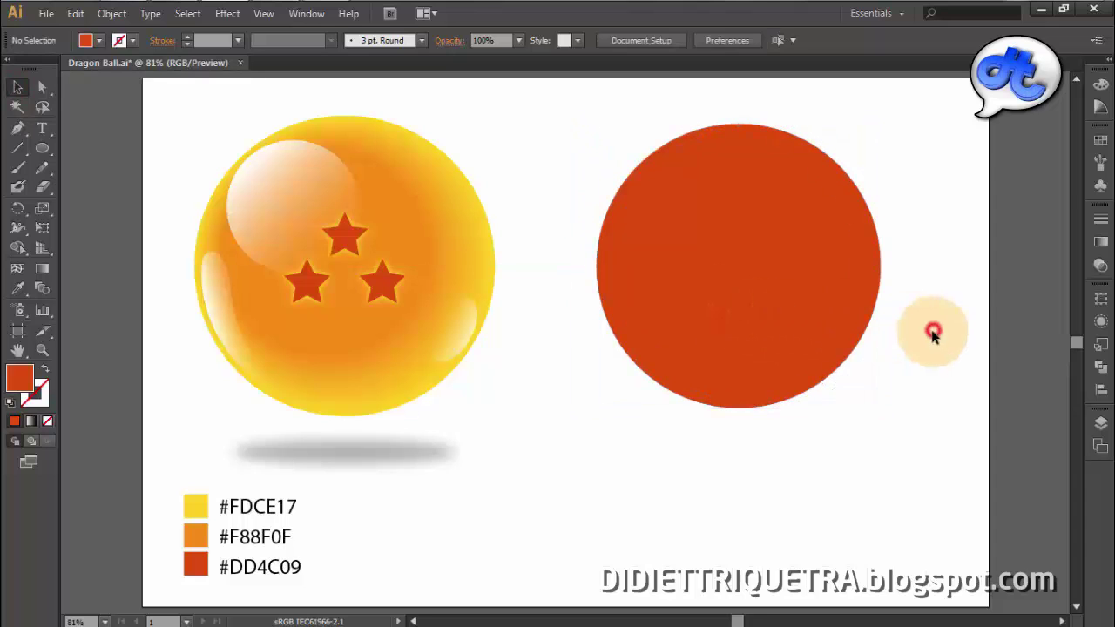
Fill the new circle with the orange #F88F0F sampled from the palette swatch.
click(729, 344)
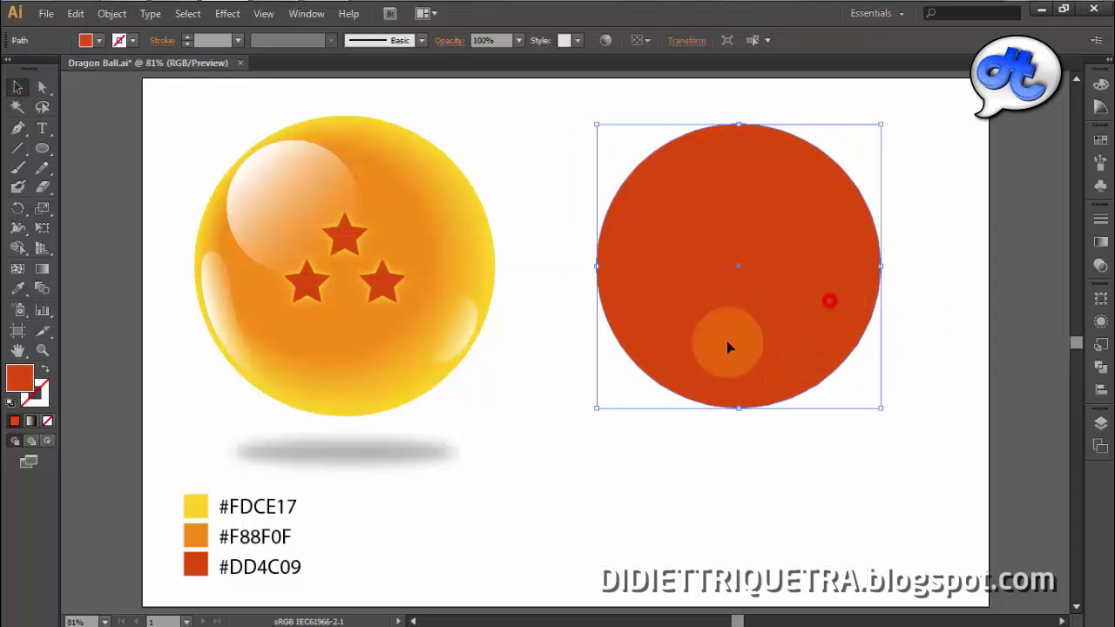
key(i)
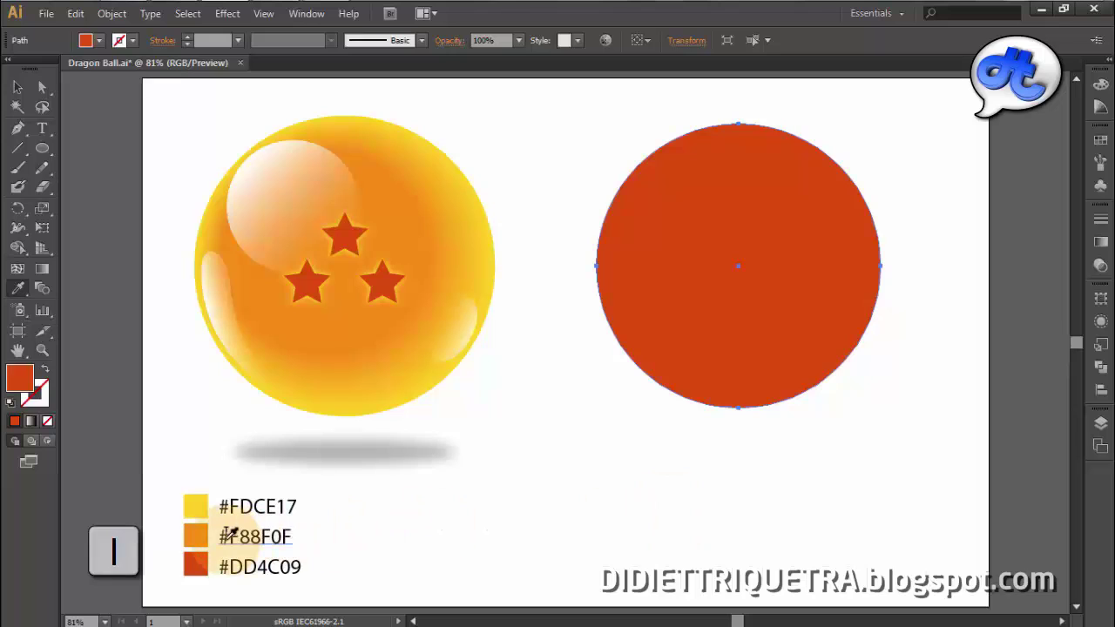
click(199, 529)
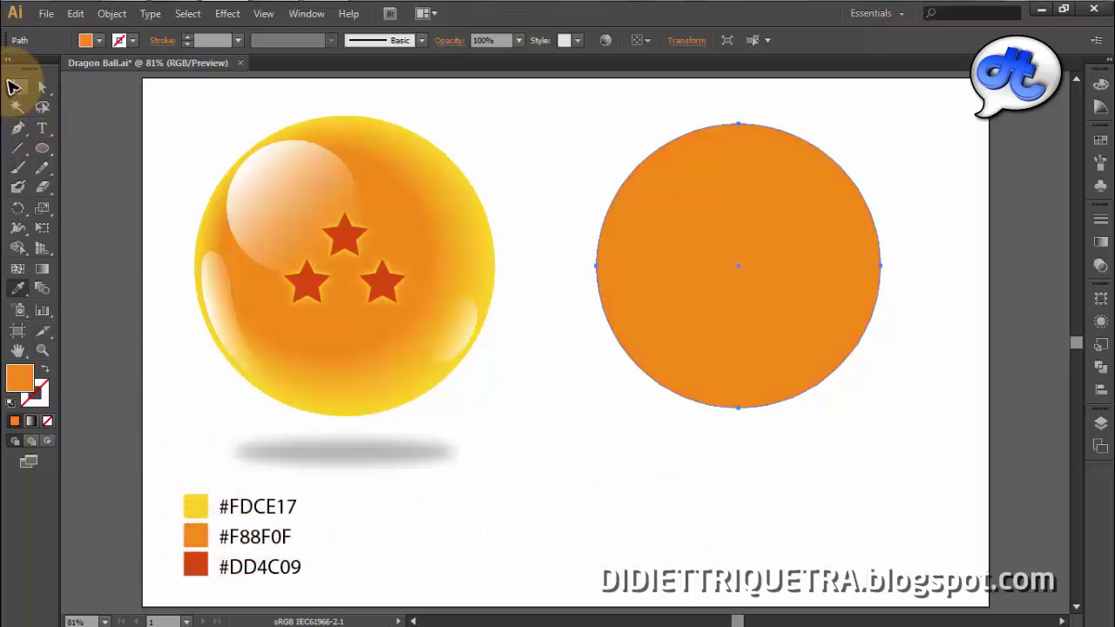
click(15, 86)
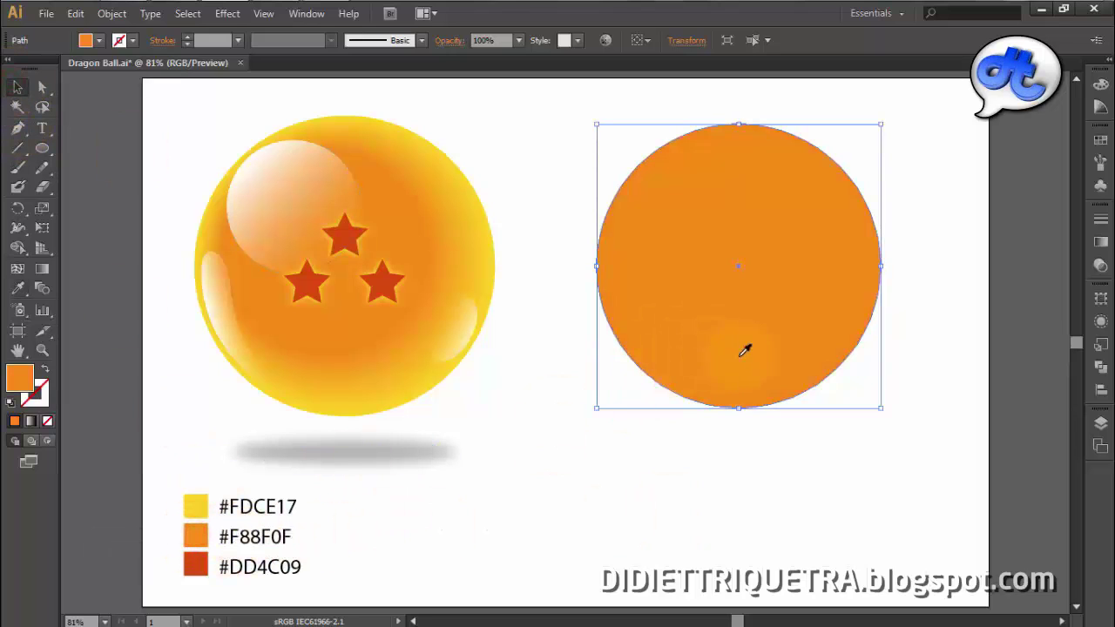
Fill the large circle with the yellow #FDCE17 sampled from the palette swatch.
key(i)
click(196, 504)
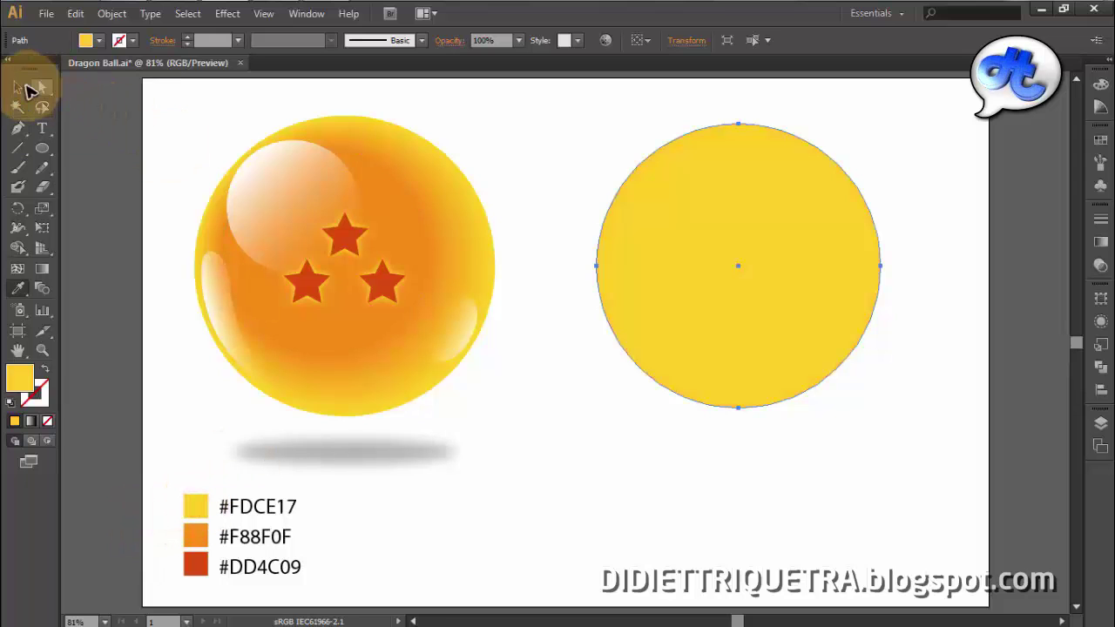
click(17, 87)
click(737, 504)
click(766, 351)
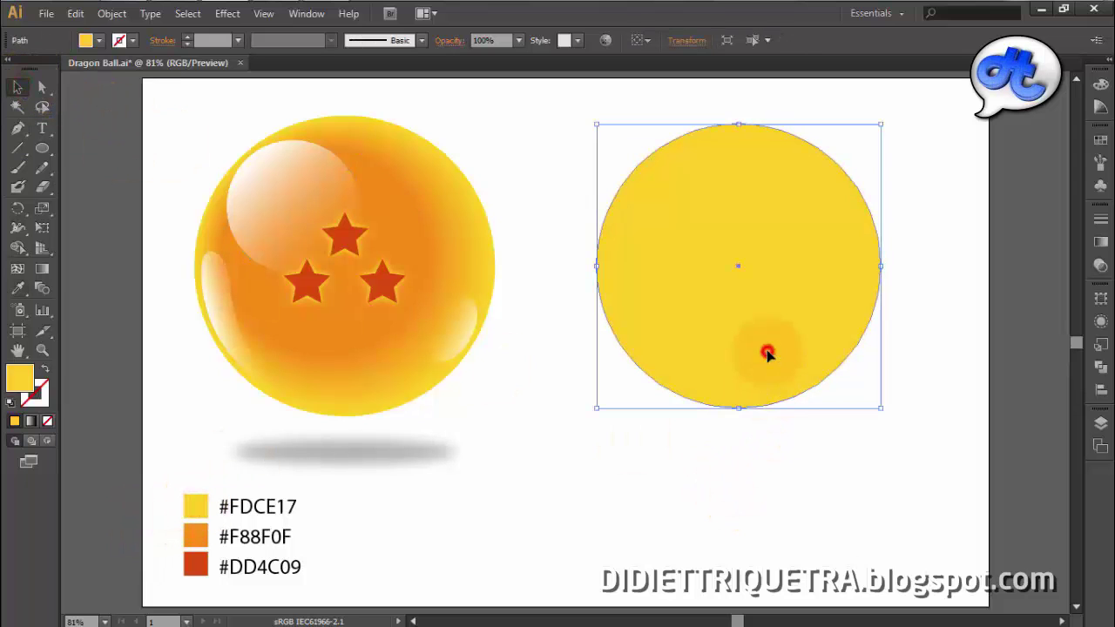
Draw a smaller perfect circle inside the large yellow circle and move it slightly left of its centre.
click(52, 169)
click(46, 151)
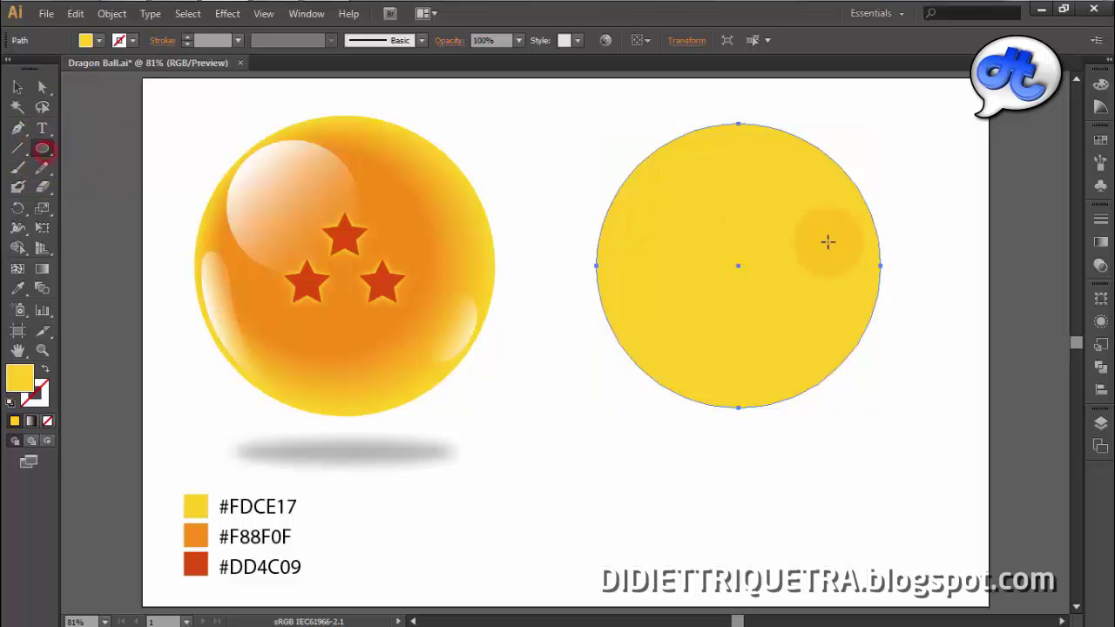
drag(664, 164, 841, 341)
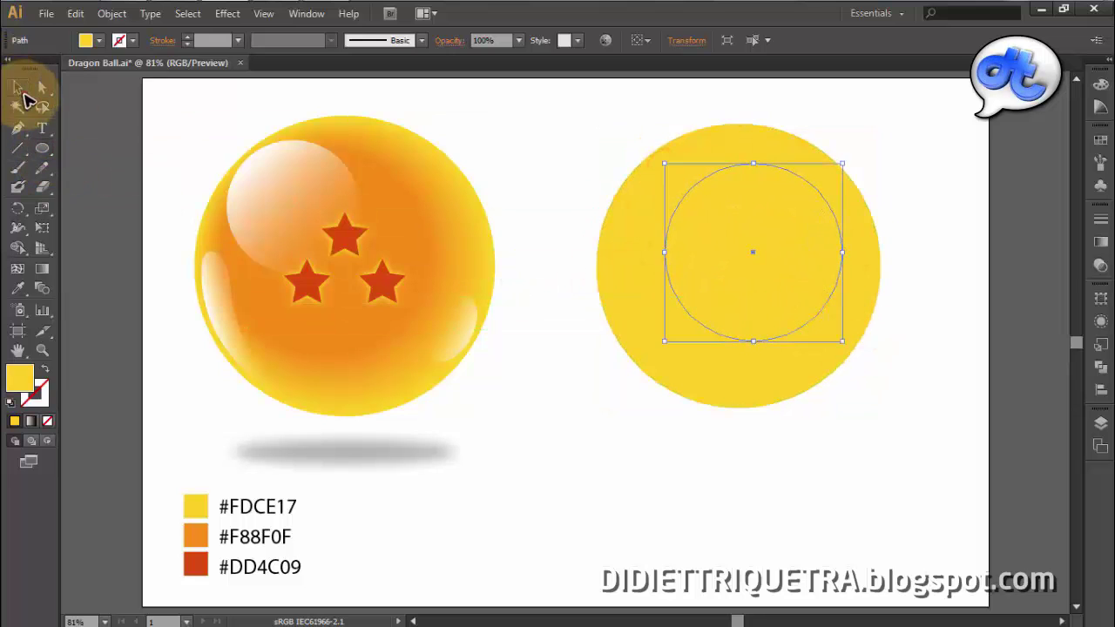
click(19, 91)
click(534, 171)
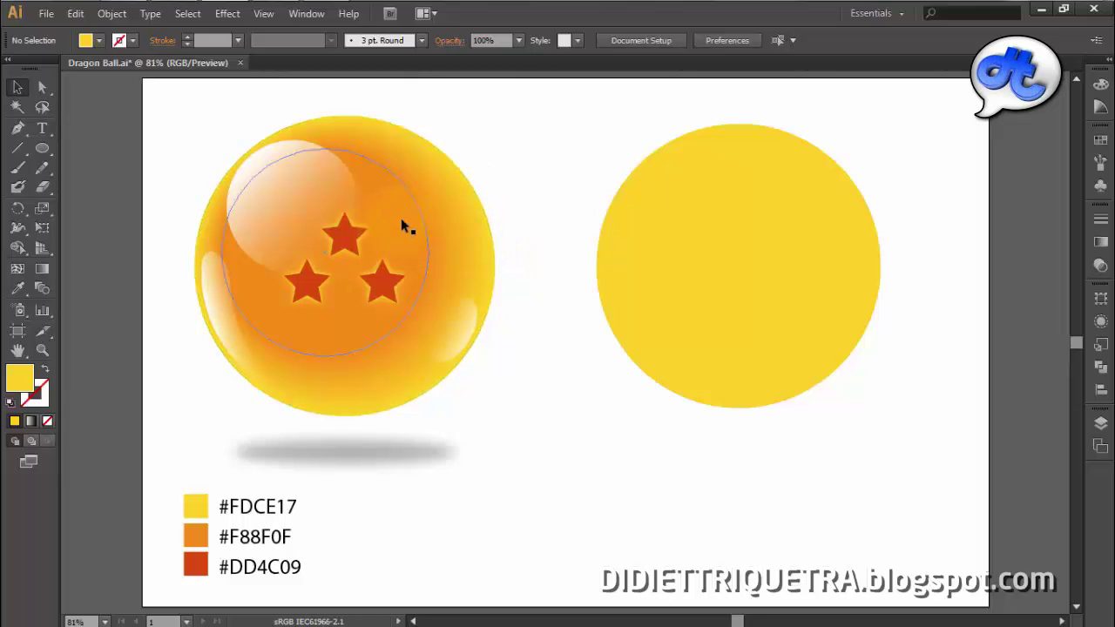
click(733, 216)
drag(801, 186, 764, 182)
Fill the inner circle with the orange #F88F0F swatch colour, nudge it toward the upper left and enlarge it slightly.
key(i)
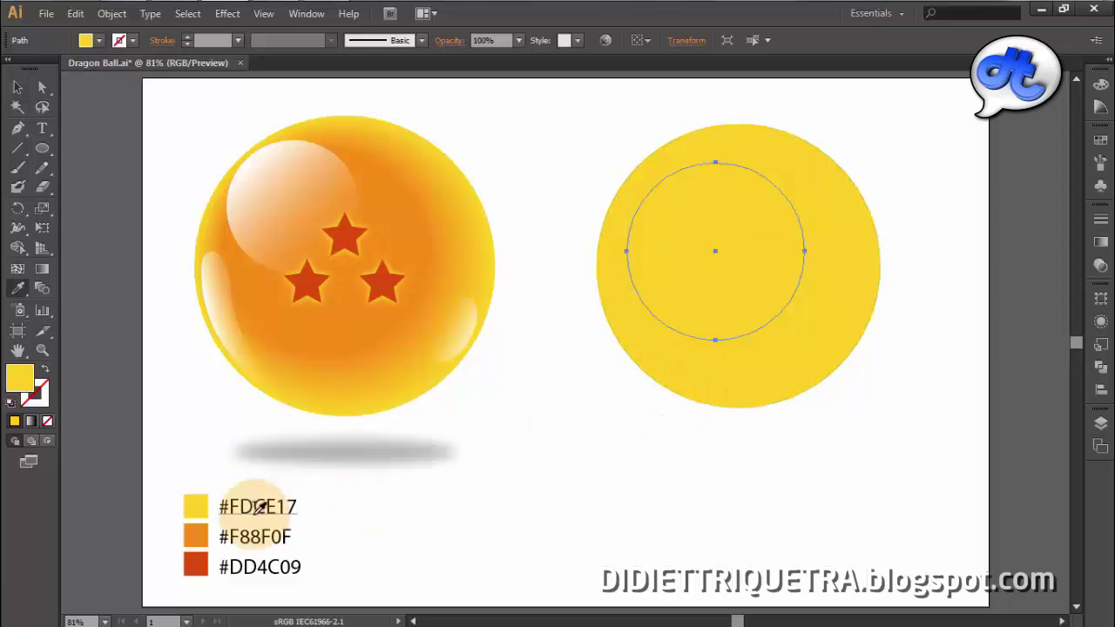
click(194, 535)
click(18, 88)
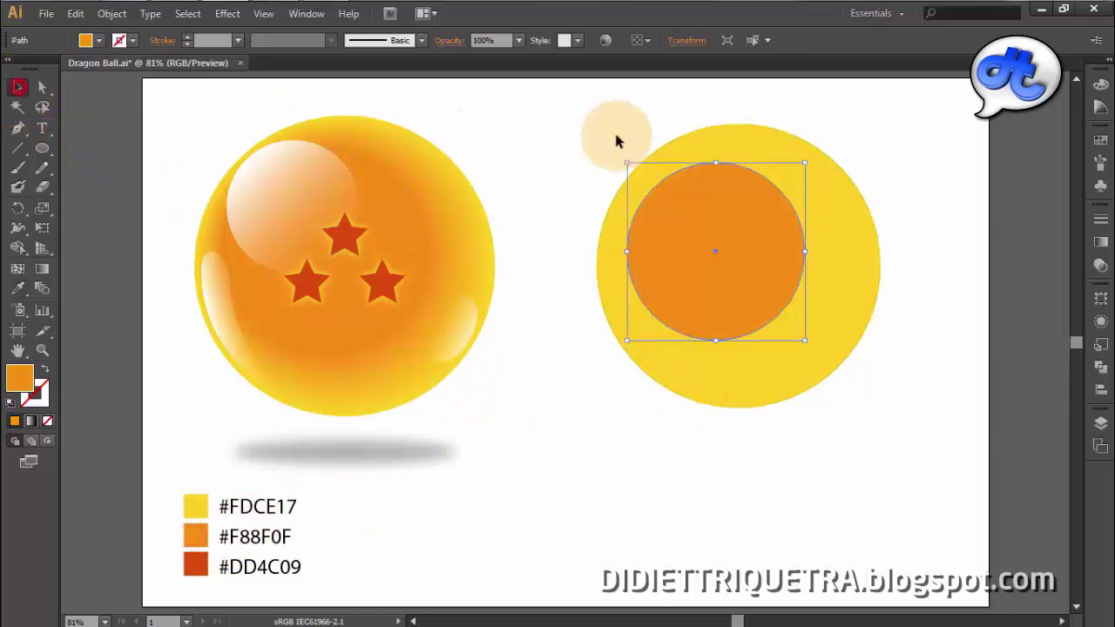
click(617, 135)
drag(757, 207, 759, 214)
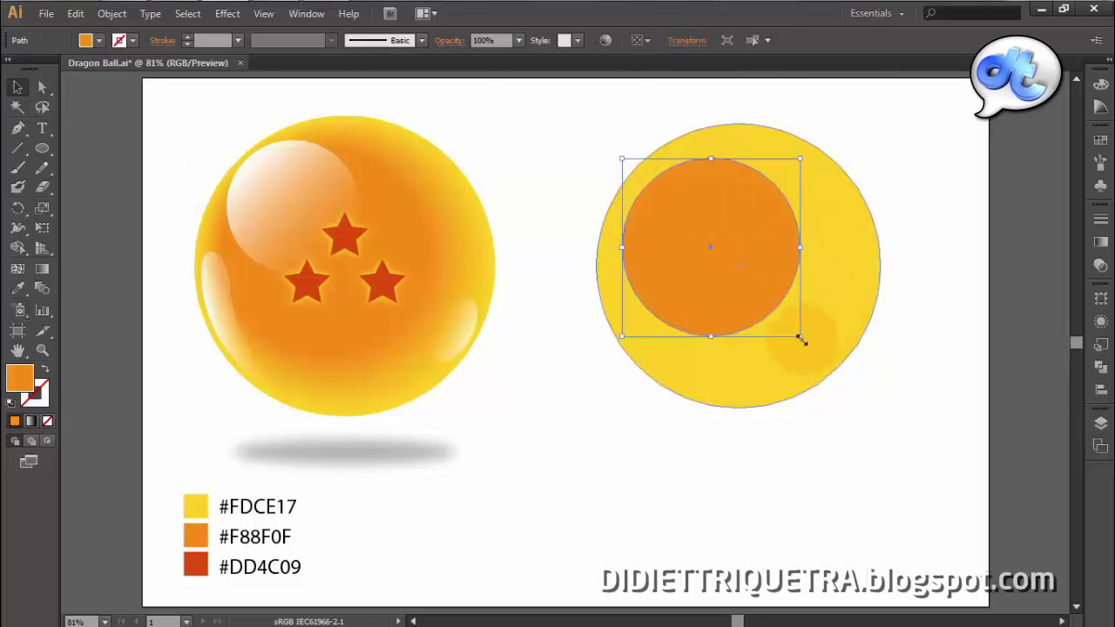
drag(801, 334, 810, 348)
Delete the orange inner circle from the large yellow circle.
click(947, 403)
click(787, 288)
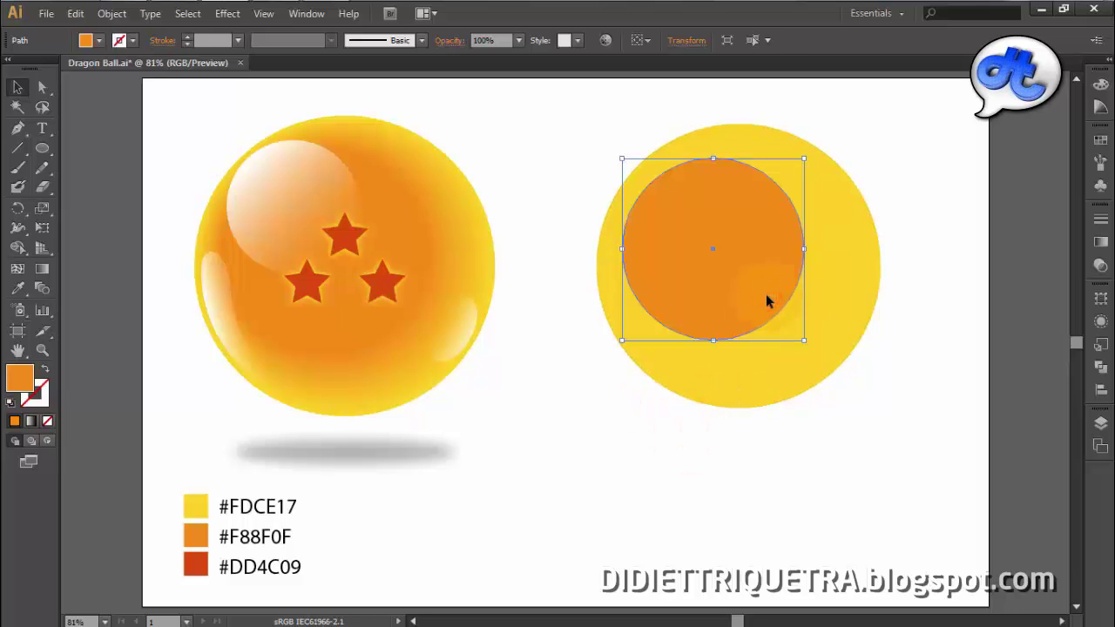
key(Delete)
Apply a linear white-to-black gradient fill to the large yellow circle.
click(841, 266)
click(26, 269)
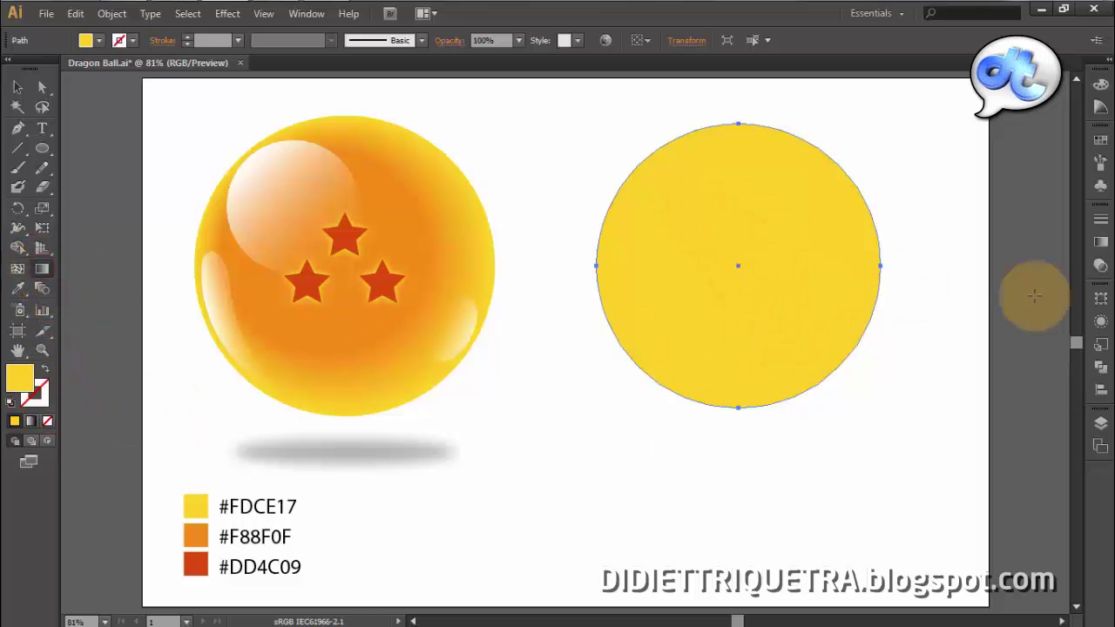
click(1102, 244)
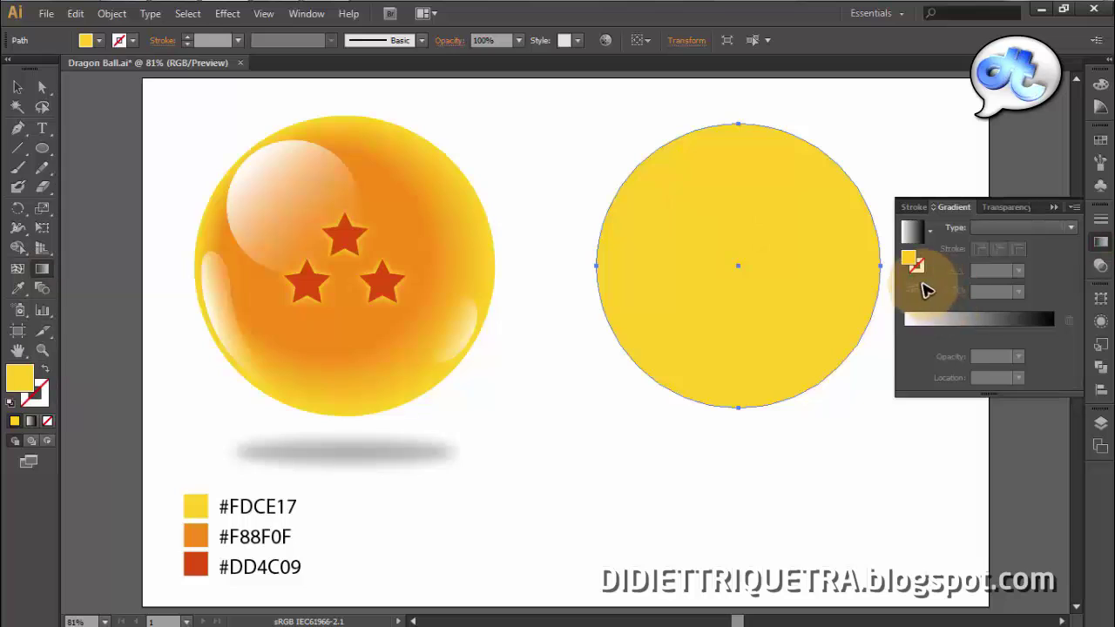
click(913, 323)
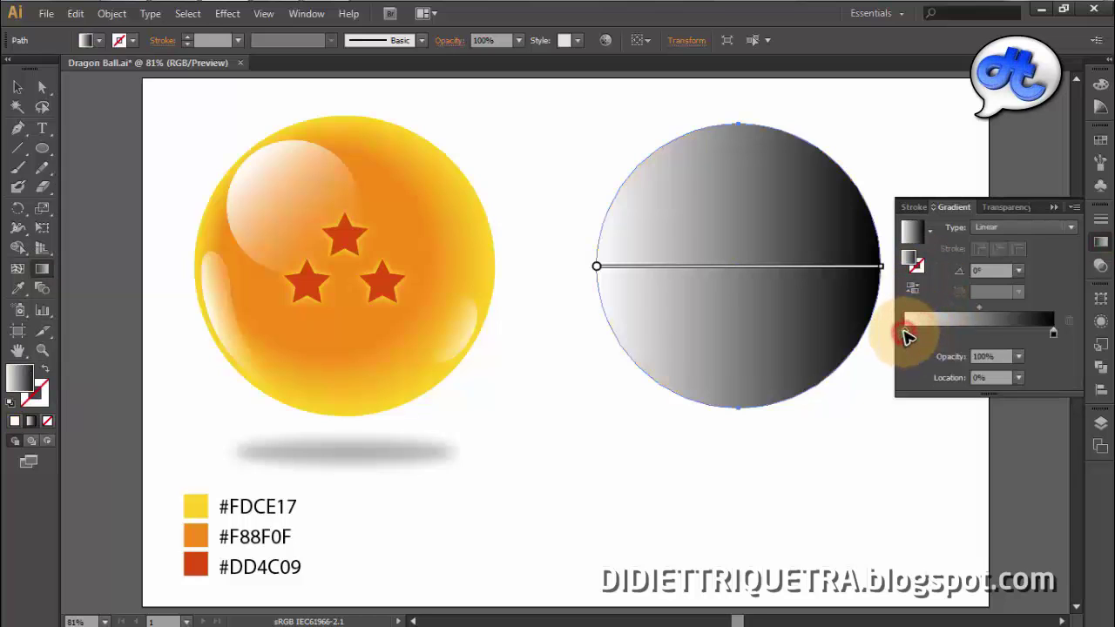
Colour the gradient's start stop red-orange and its end stop bright yellow using the swatches.
double_click(906, 334)
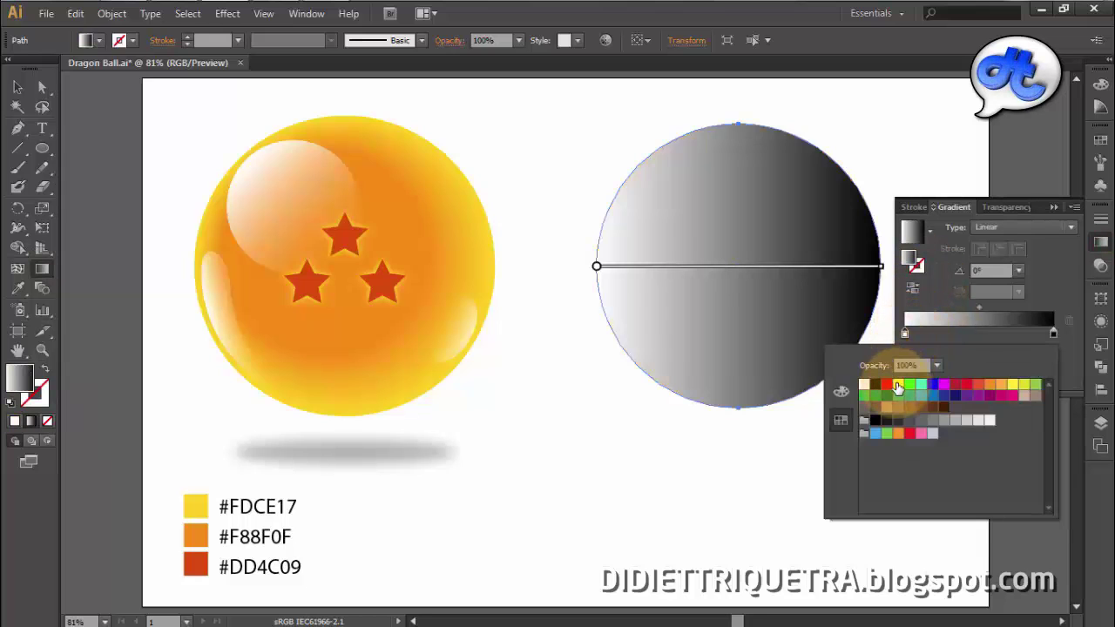
click(978, 387)
click(1054, 338)
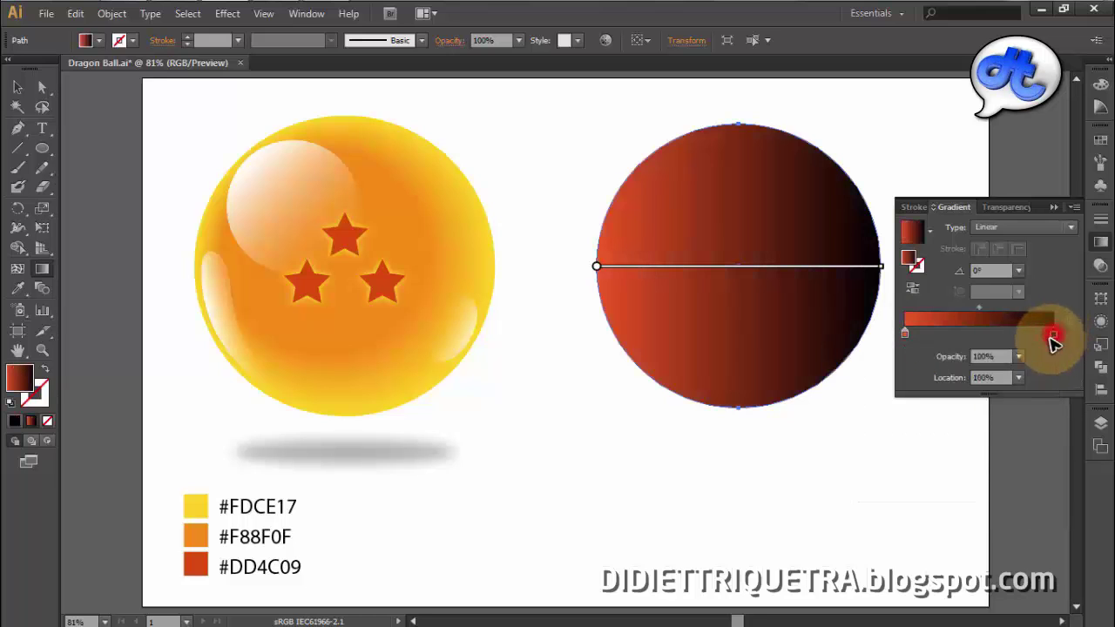
double_click(1054, 335)
click(1055, 335)
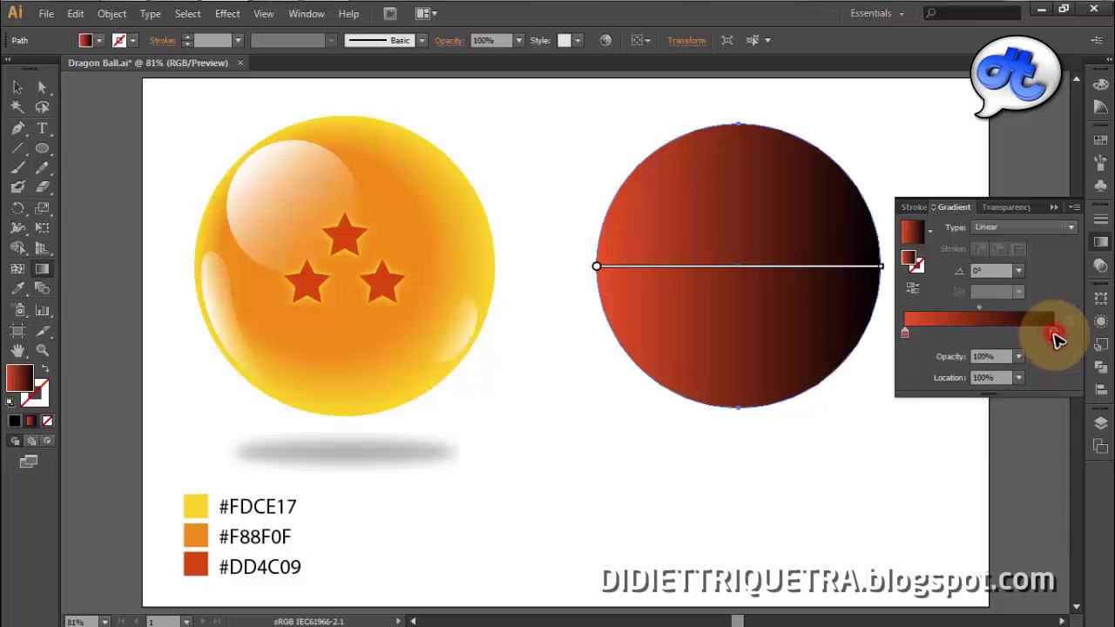
double_click(1054, 335)
click(900, 386)
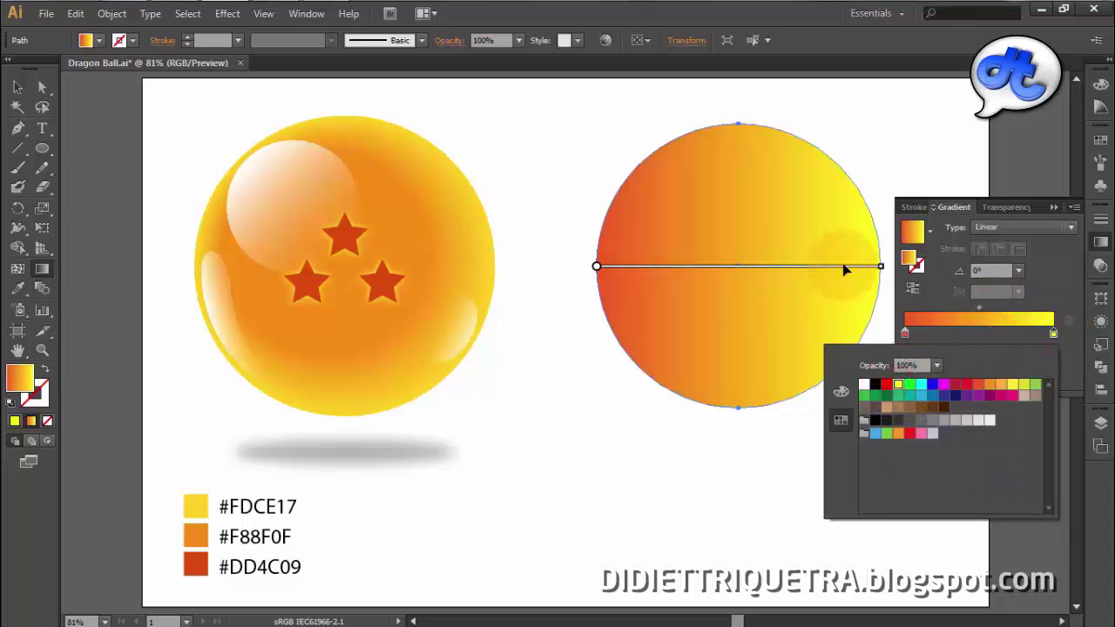
Switch the large circle's gradient to Radial and move its centre toward the circle's upper left.
click(1000, 231)
click(1002, 233)
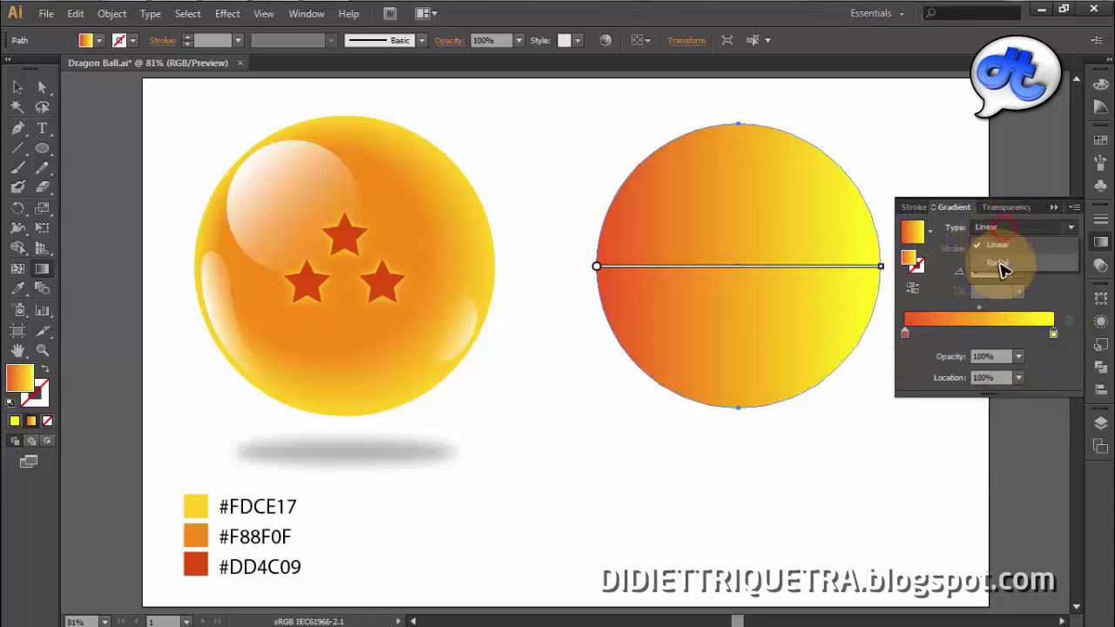
click(998, 269)
drag(738, 272, 685, 227)
key(ctrl+z)
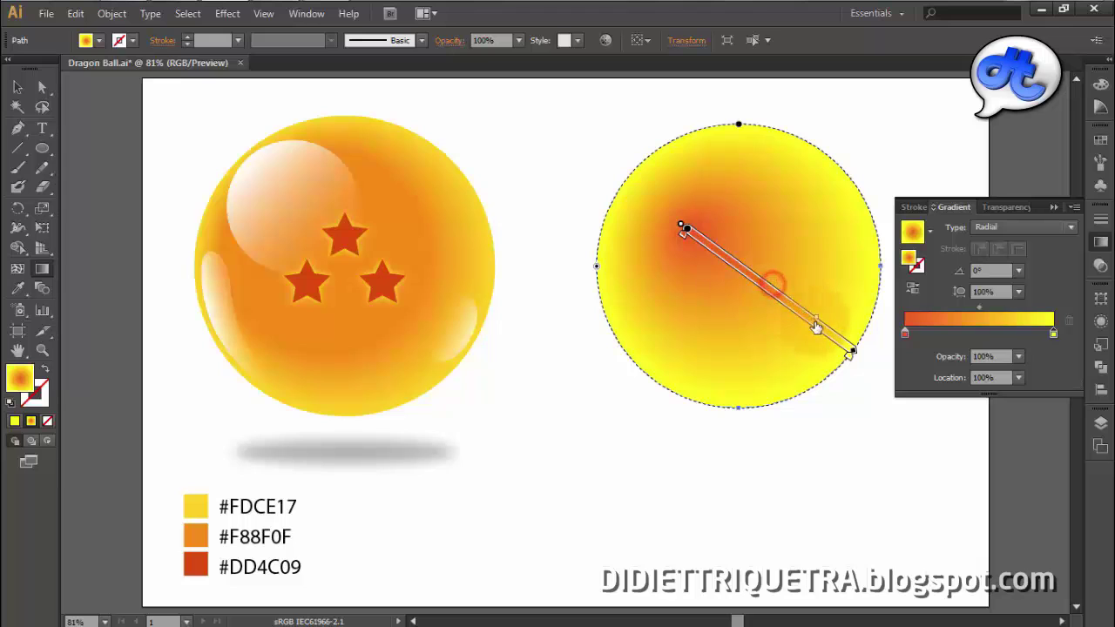
Slide the radial gradient's midpoint outward toward the yellow end, then deselect the circle.
drag(815, 323, 817, 322)
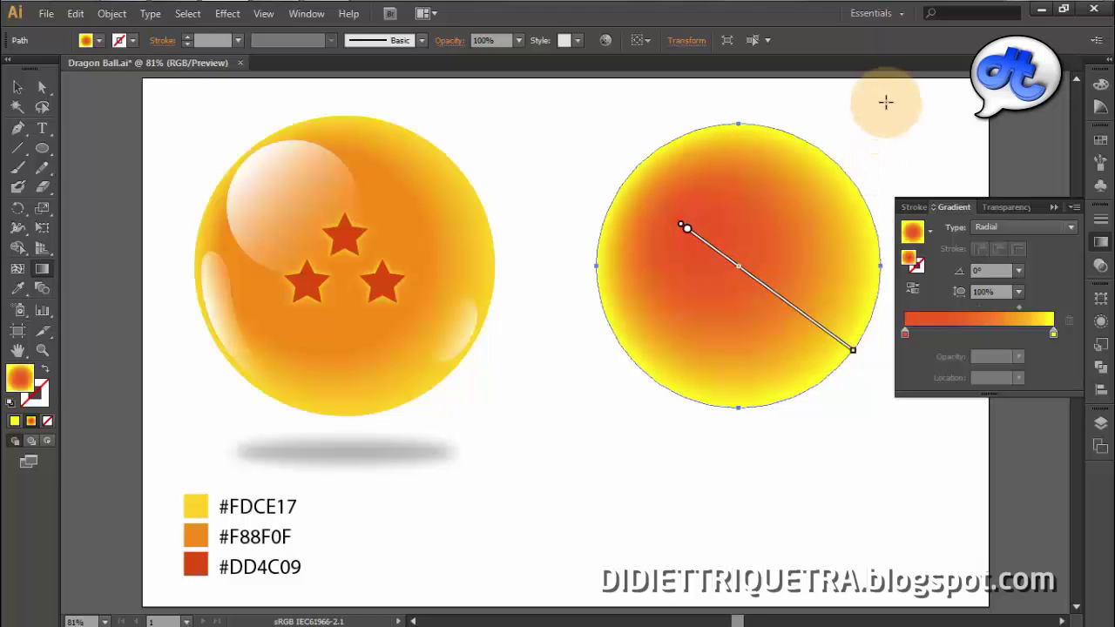
click(16, 93)
click(490, 414)
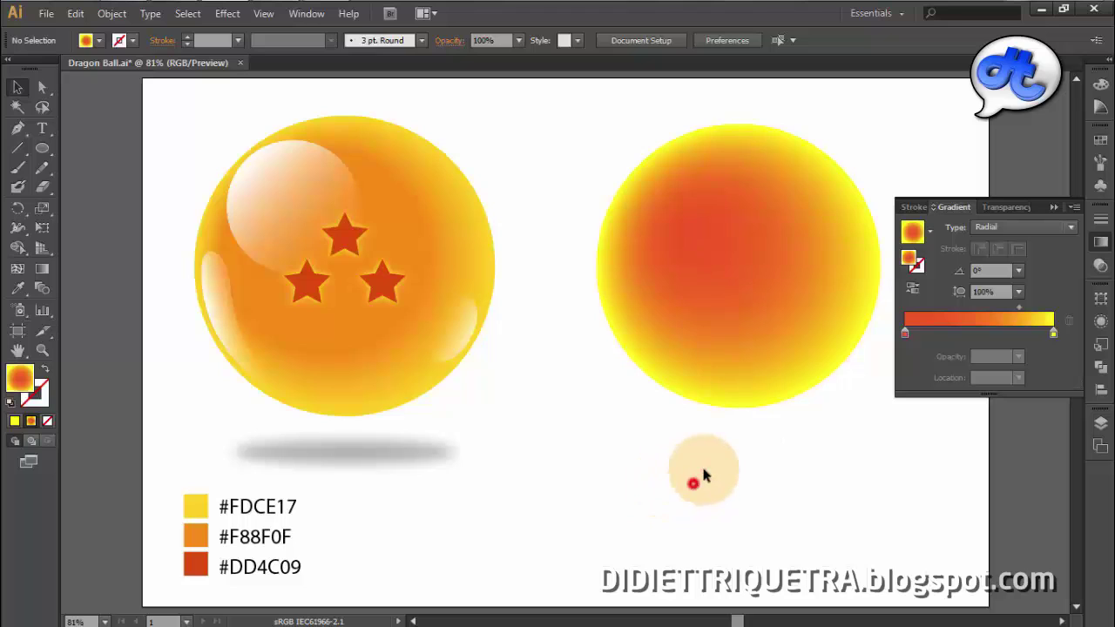
Undo the gradient changes on the large circle and the deletion of the orange inner circle.
key(ctrl+z)
key(ctrl+z)
key(ctrl+z)
key(ctrl+z)
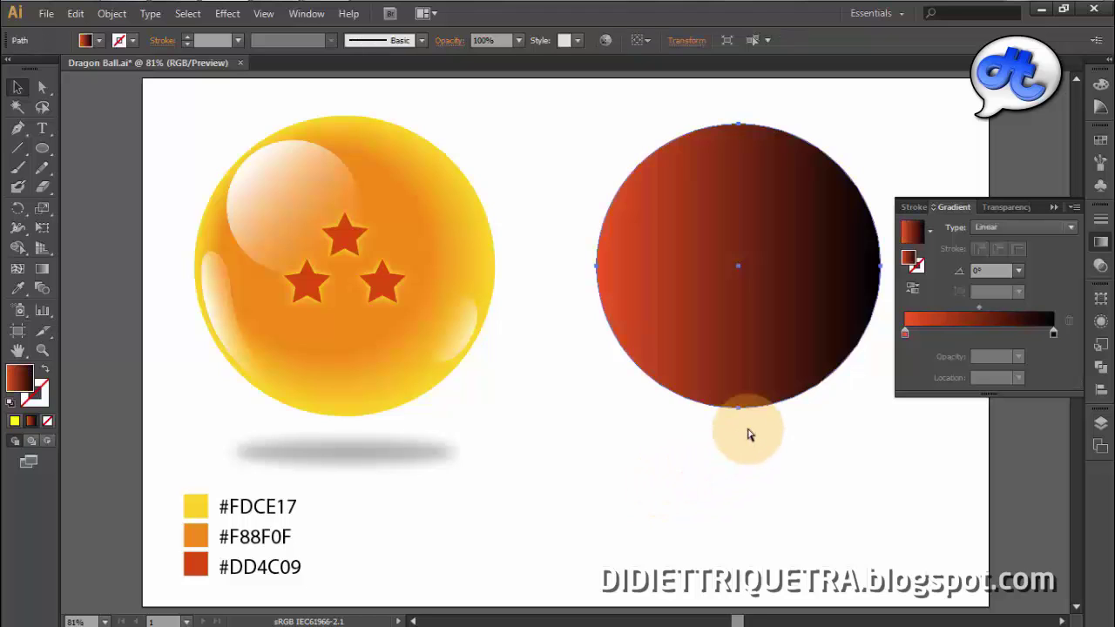
key(ctrl+z)
key(ctrl+z)
key(ctrl+z)
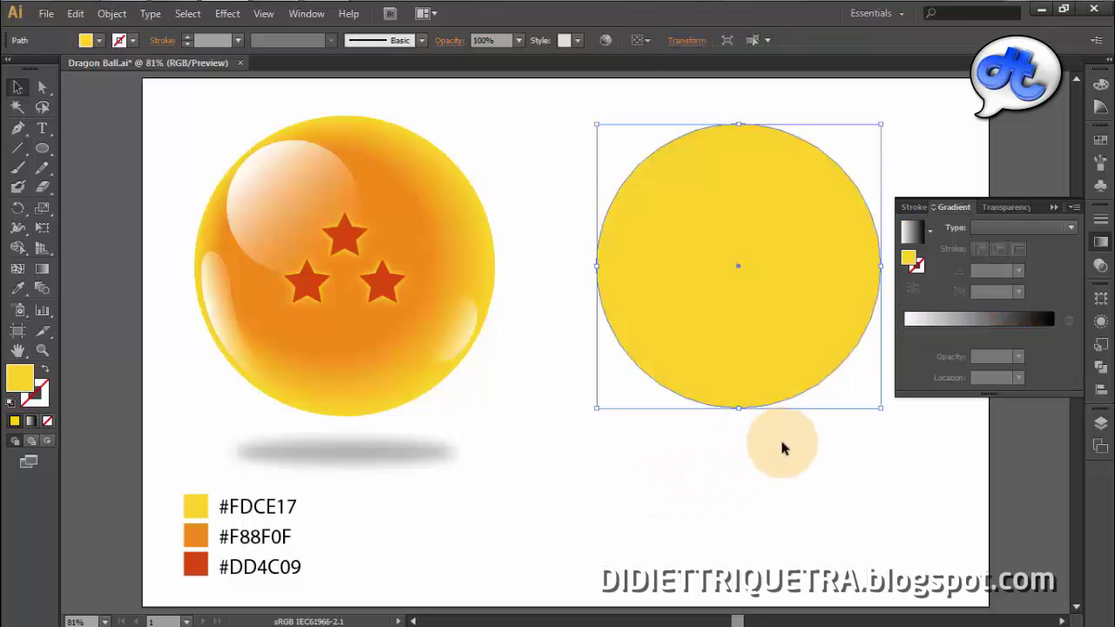
key(ctrl+z)
key(ctrl+z)
click(495, 118)
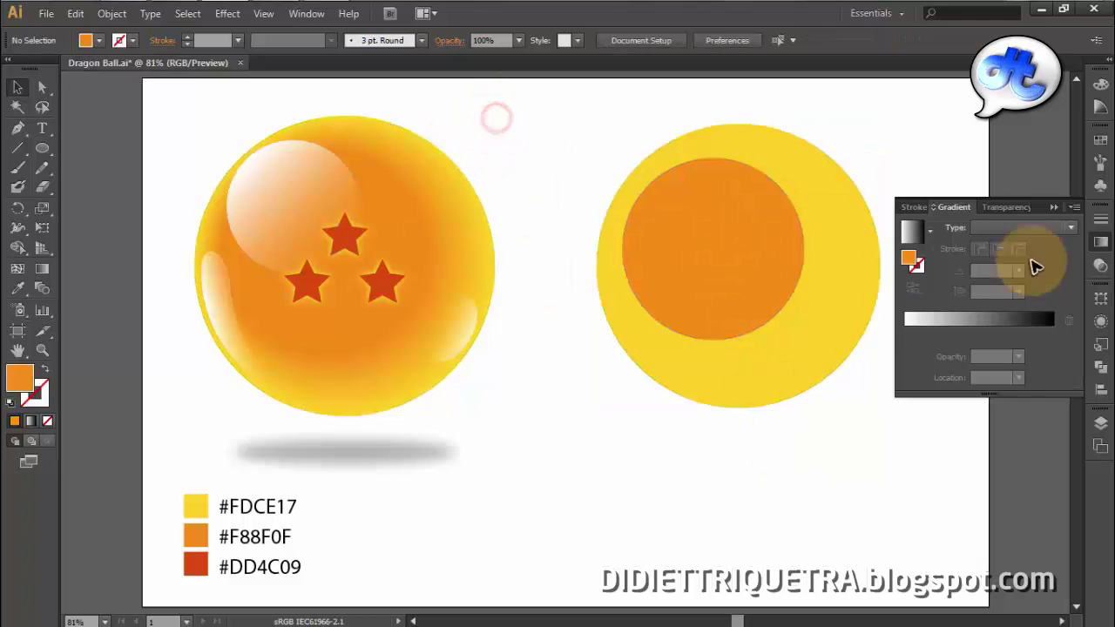
click(1100, 241)
click(929, 187)
Make a blend from the orange inner circle and the large yellow circle.
click(741, 219)
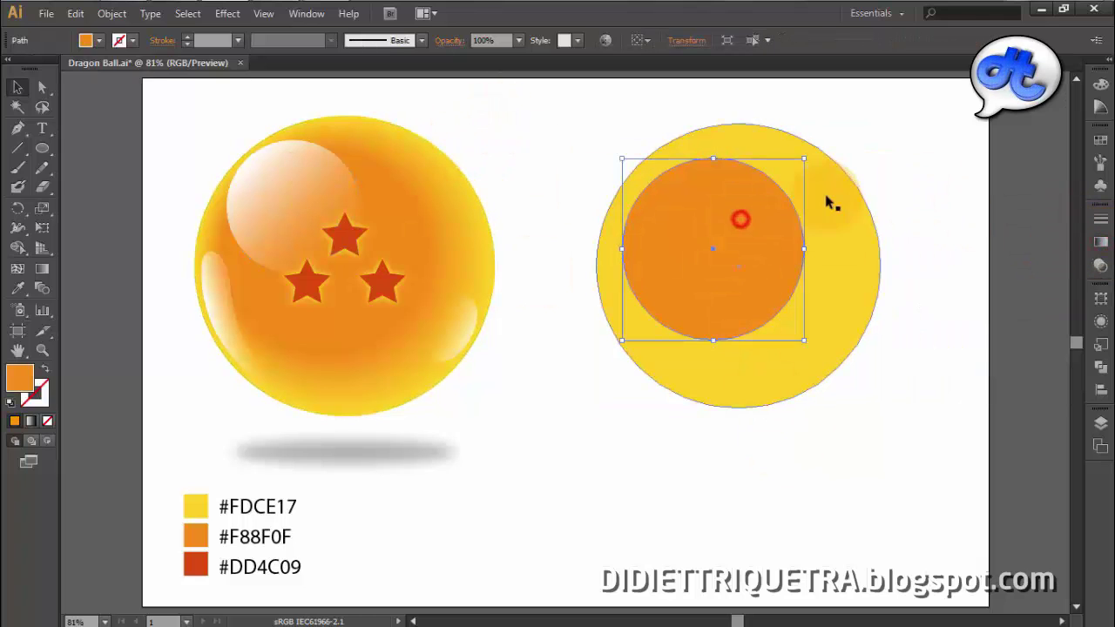
drag(935, 127, 555, 435)
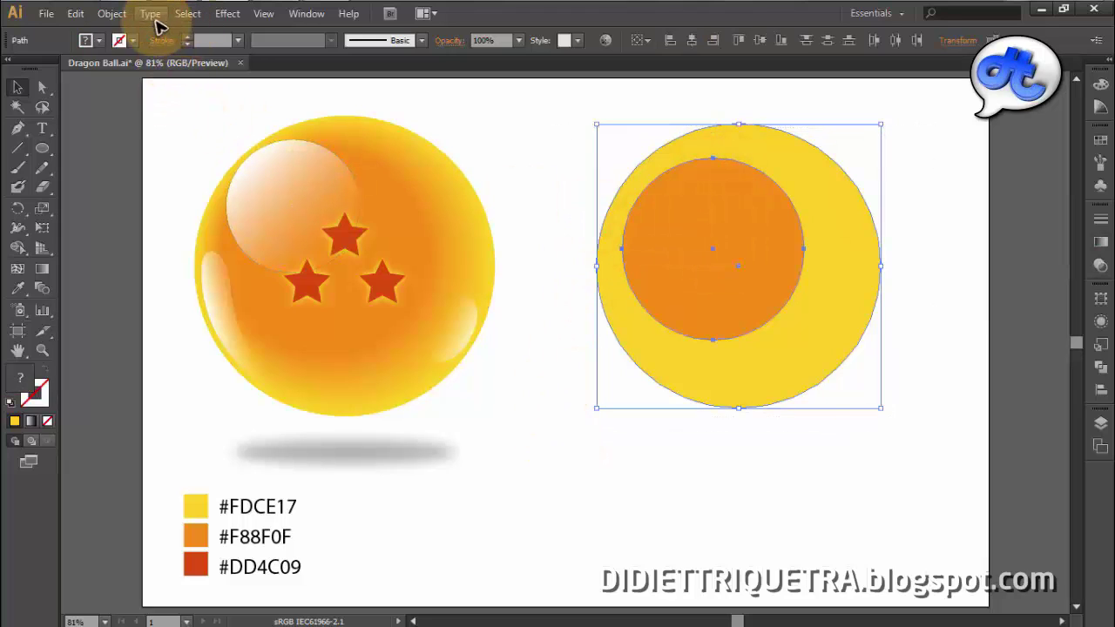
click(178, 14)
mouse_move(109, 15)
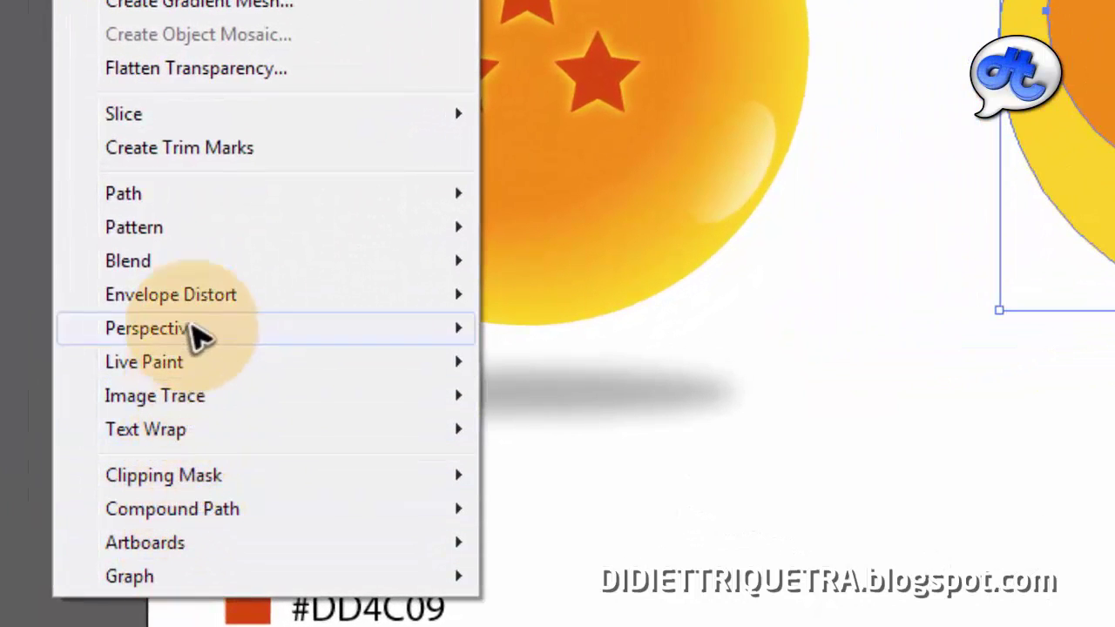
mouse_move(194, 266)
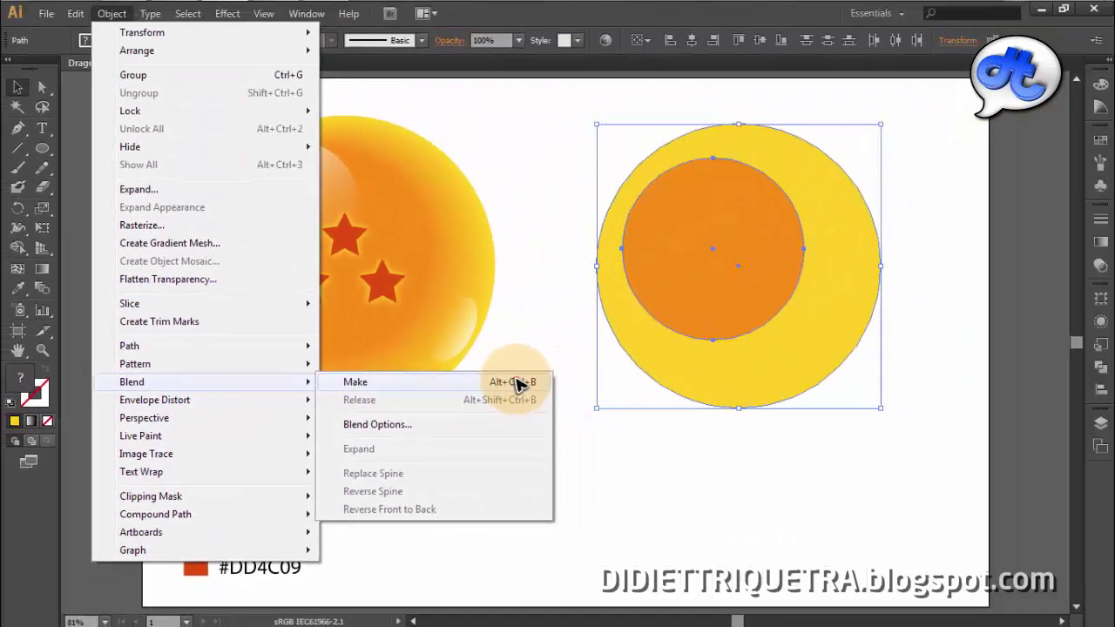
click(858, 263)
click(583, 448)
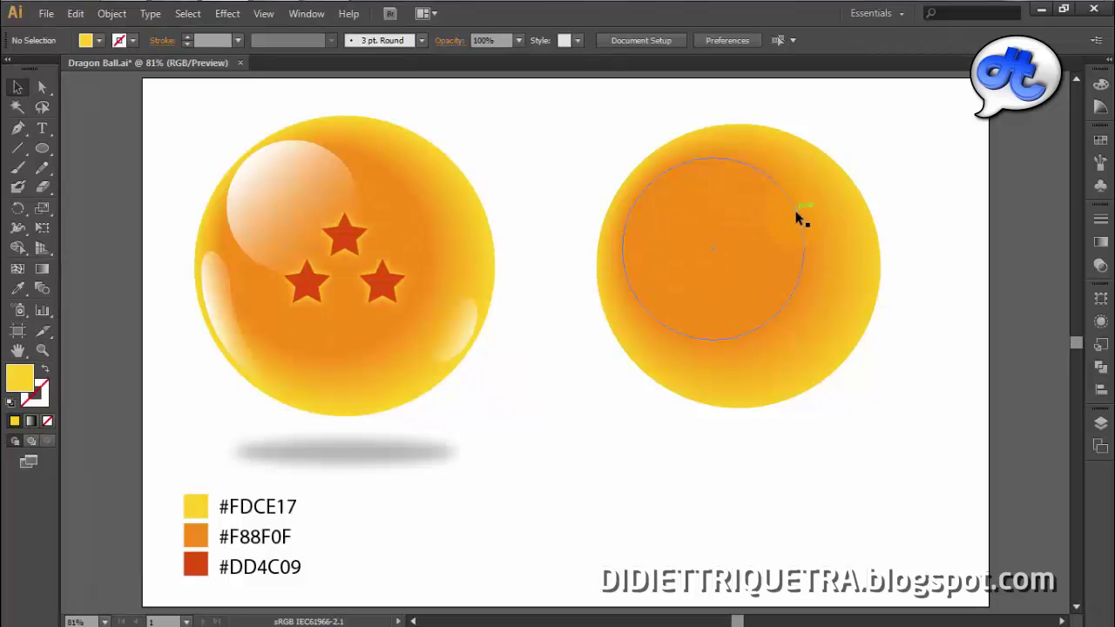
Try to pick and adjust only the inner circle of the blended ball on the artboard.
click(764, 247)
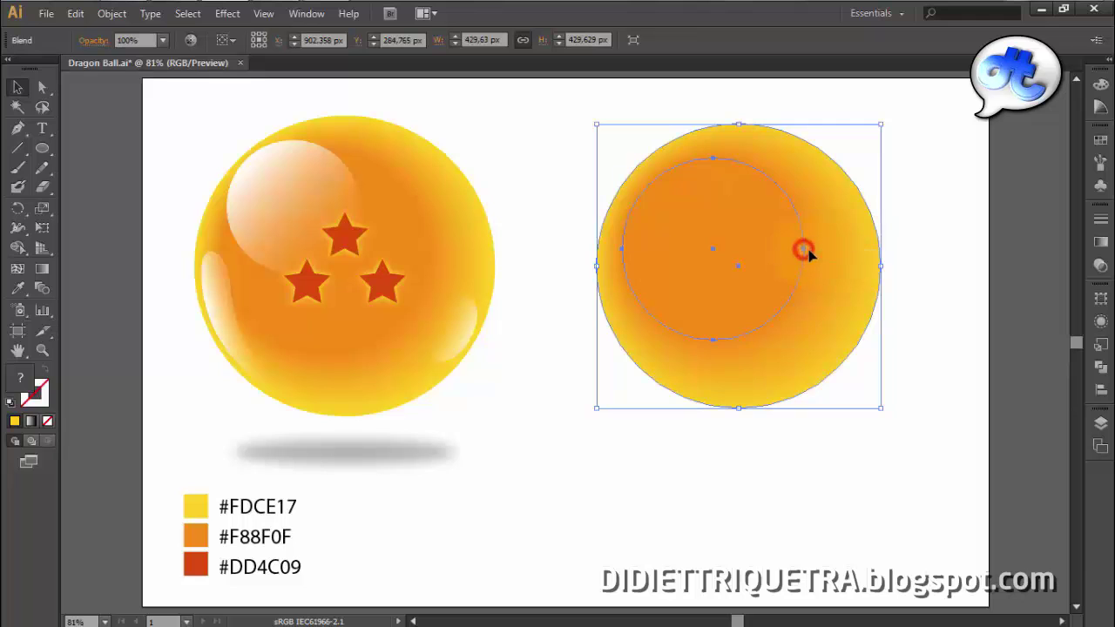
mouse_move(806, 251)
mouse_down()
mouse_move(866, 253)
mouse_move(803, 272)
mouse_up()
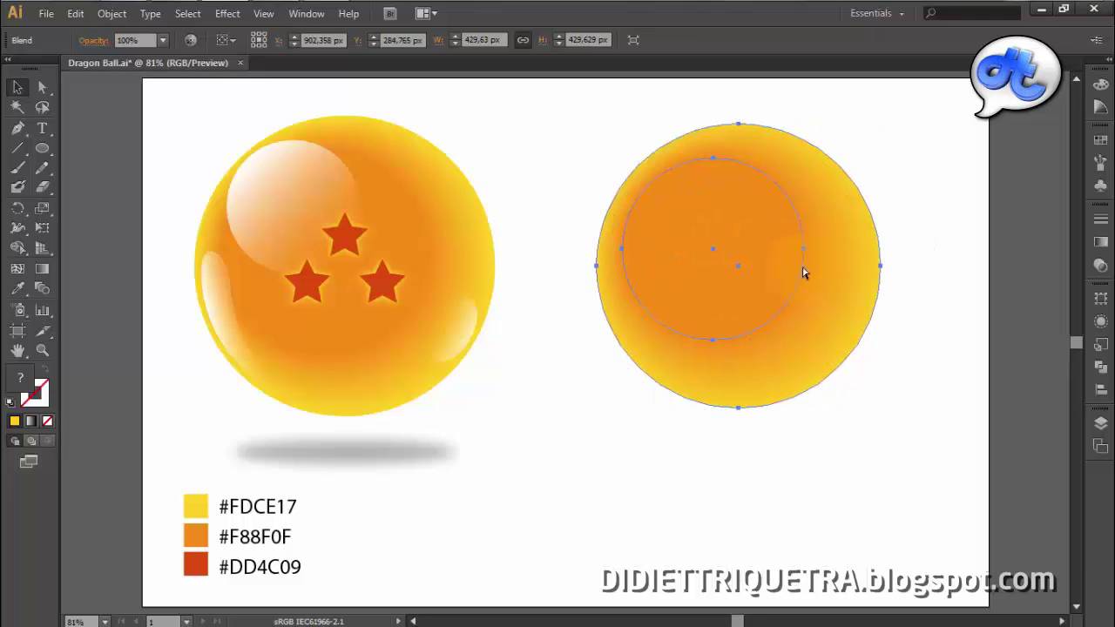
click(950, 413)
Target the orange circle within the Blend layer entry and shrink it proportionally about its centre to about 184 px wide.
click(1100, 422)
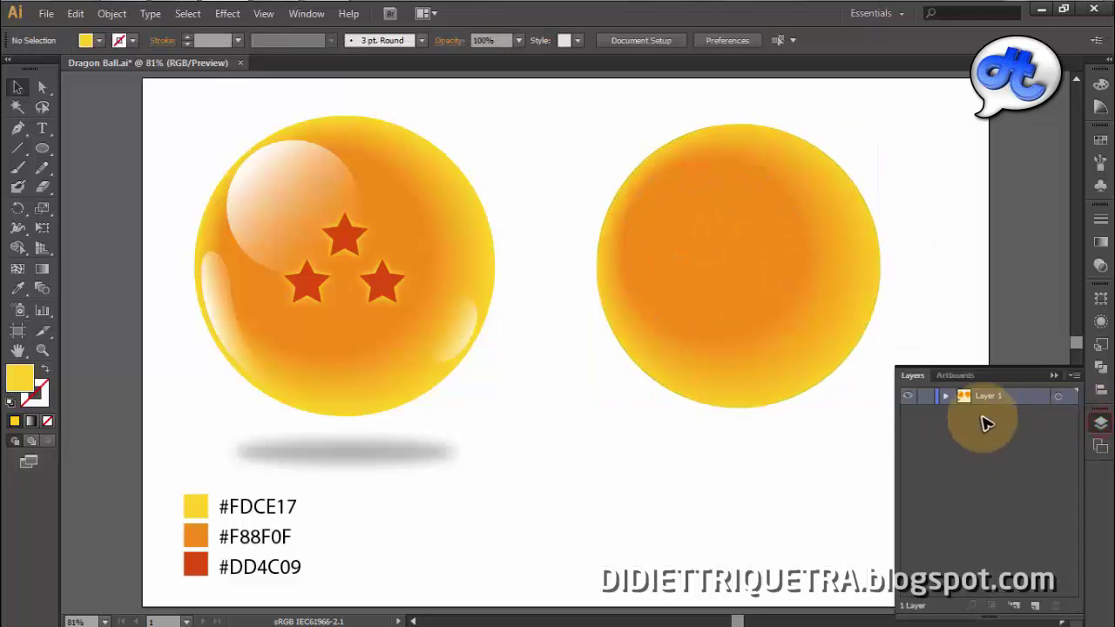
click(945, 397)
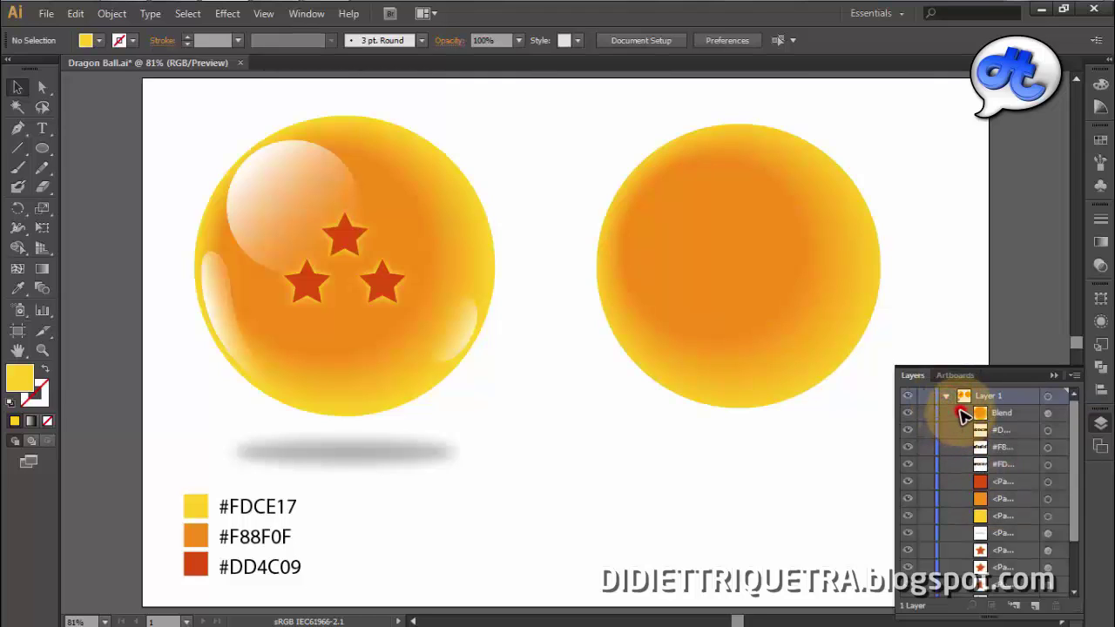
click(962, 414)
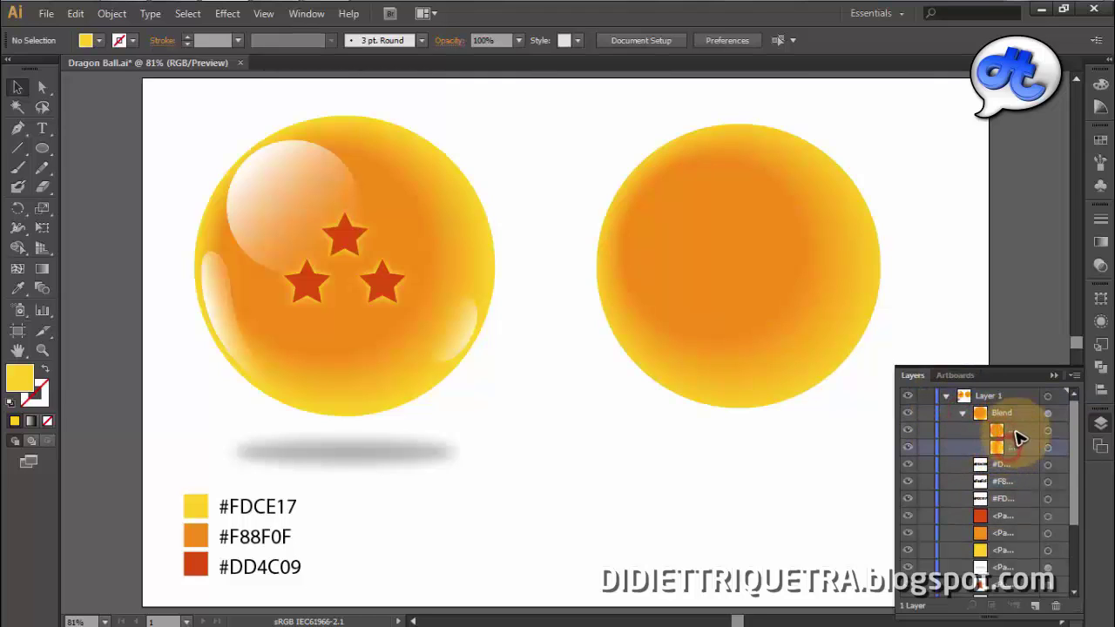
click(1049, 430)
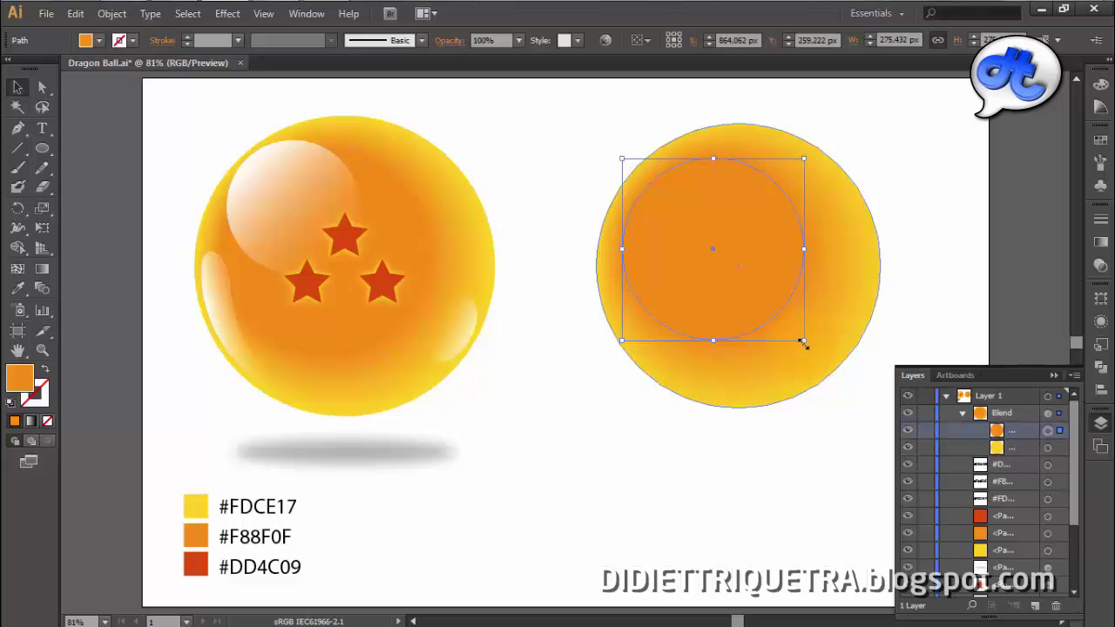
drag(803, 343, 739, 281)
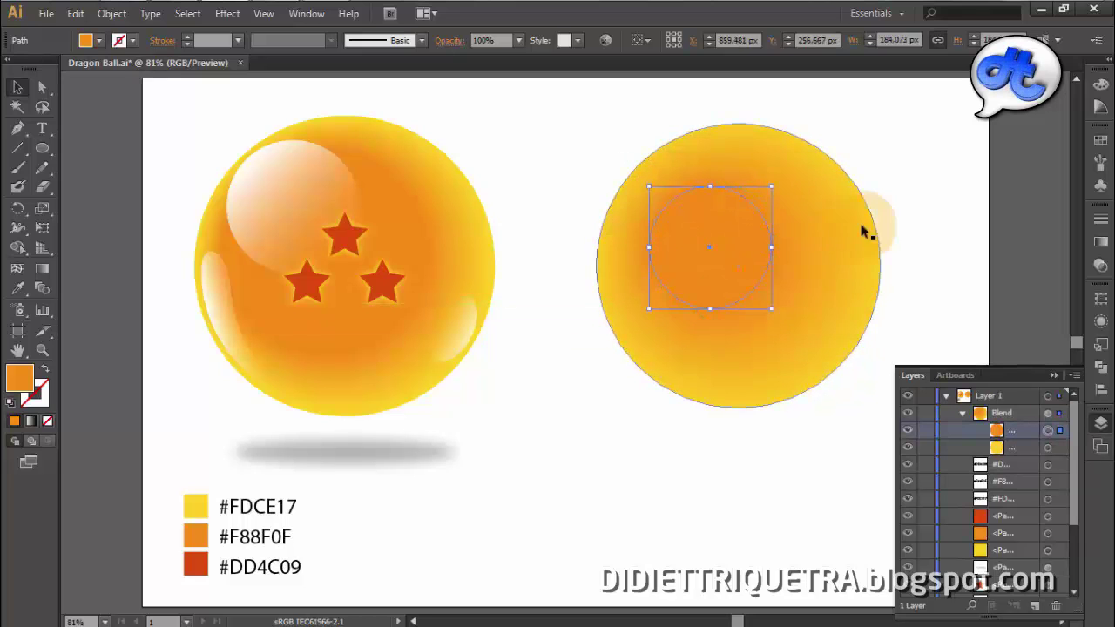
click(891, 203)
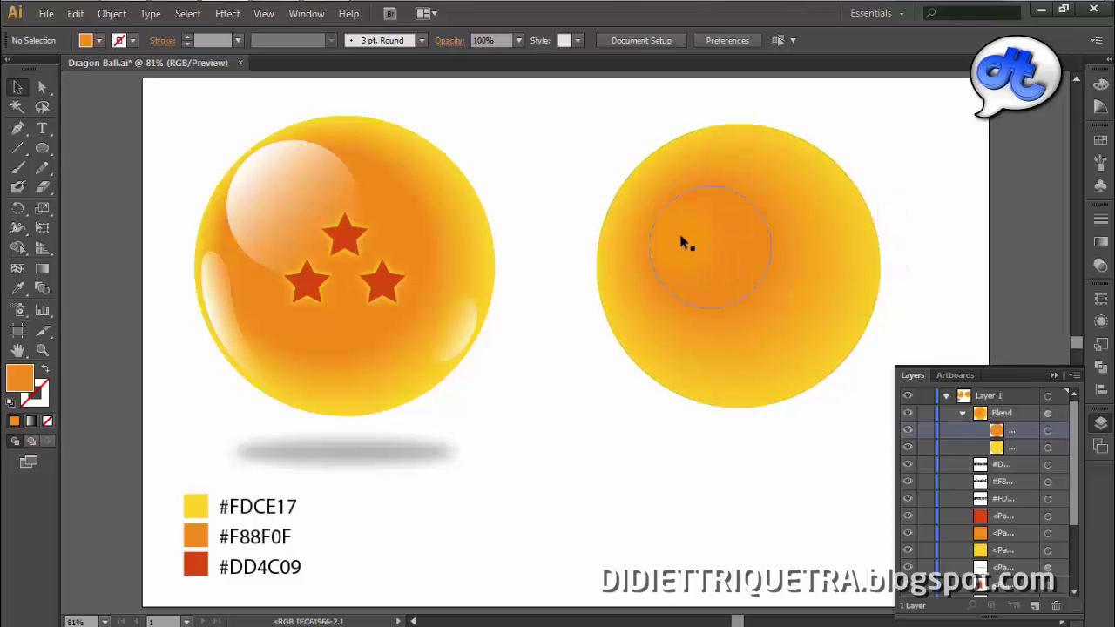
Undo the resizing of the blend's inner circle and deselect it.
key(ctrl+z)
key(ctrl+z)
key(ctrl+z)
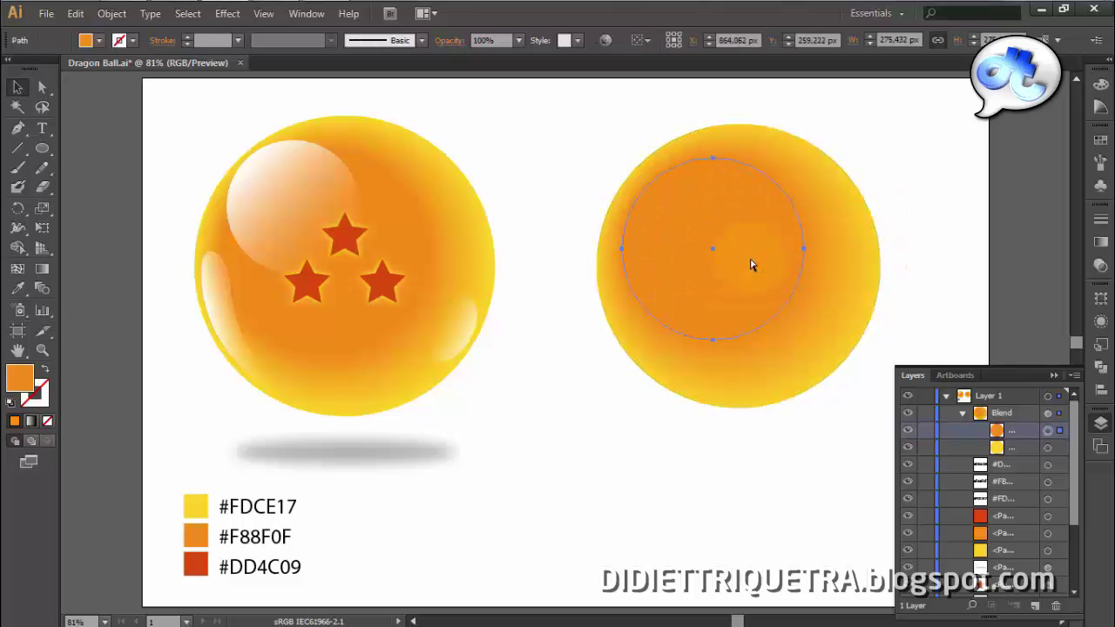
click(936, 235)
click(17, 87)
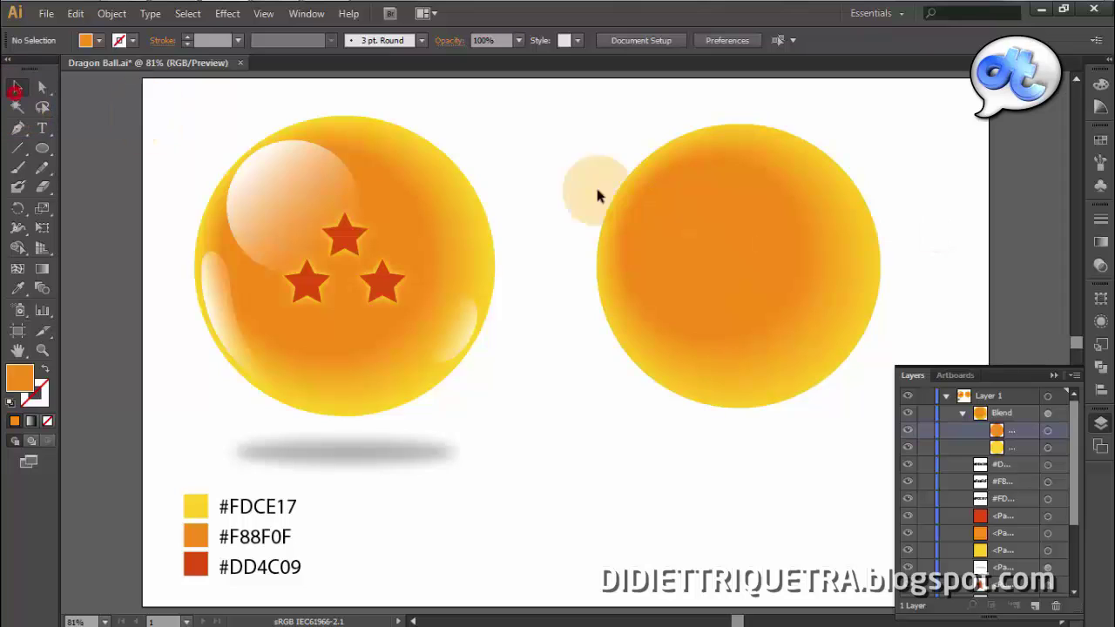
click(1103, 419)
Release the blend back into separate orange and yellow circles.
click(799, 272)
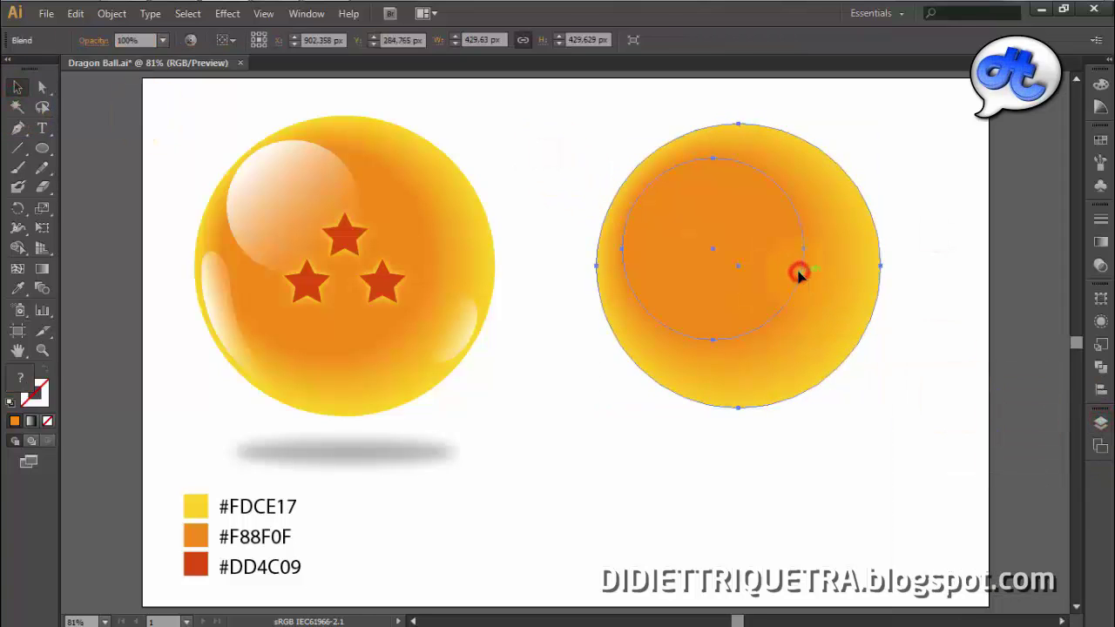
key(ctrl+alt+shift+b)
click(907, 205)
Select both circles and review the Spacing choices in the Blend Options, keeping Smooth Color.
drag(933, 110, 537, 416)
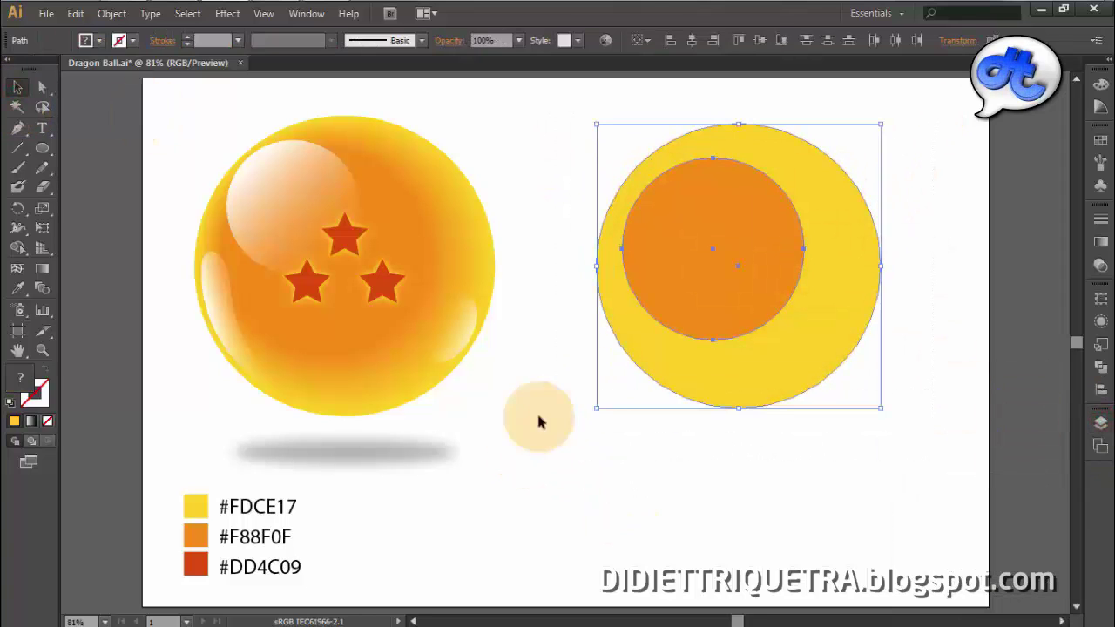
click(112, 13)
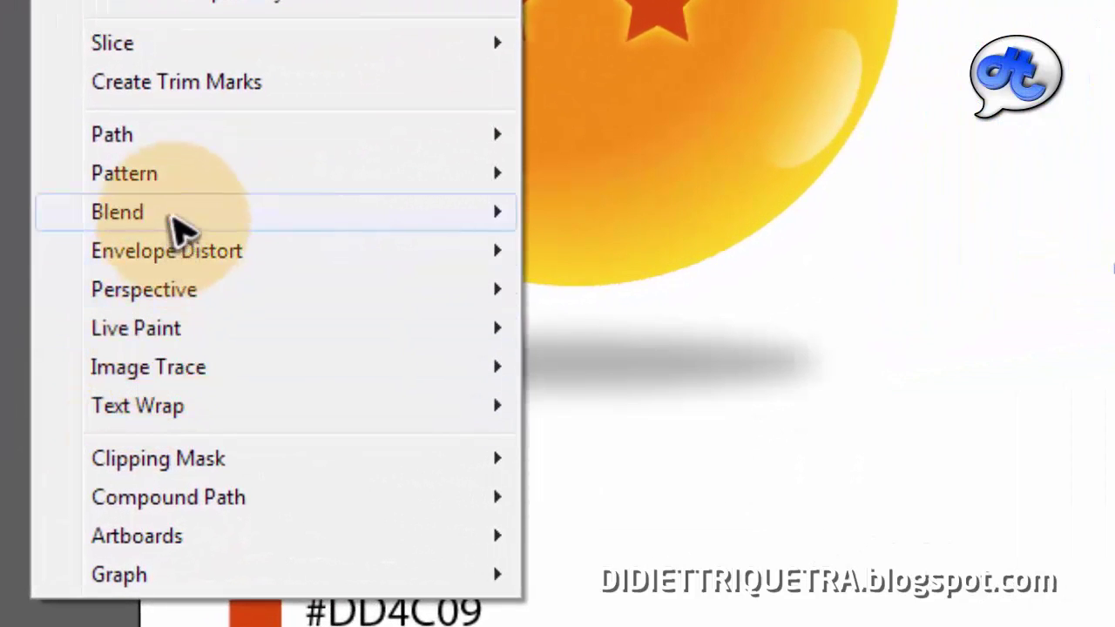
click(168, 286)
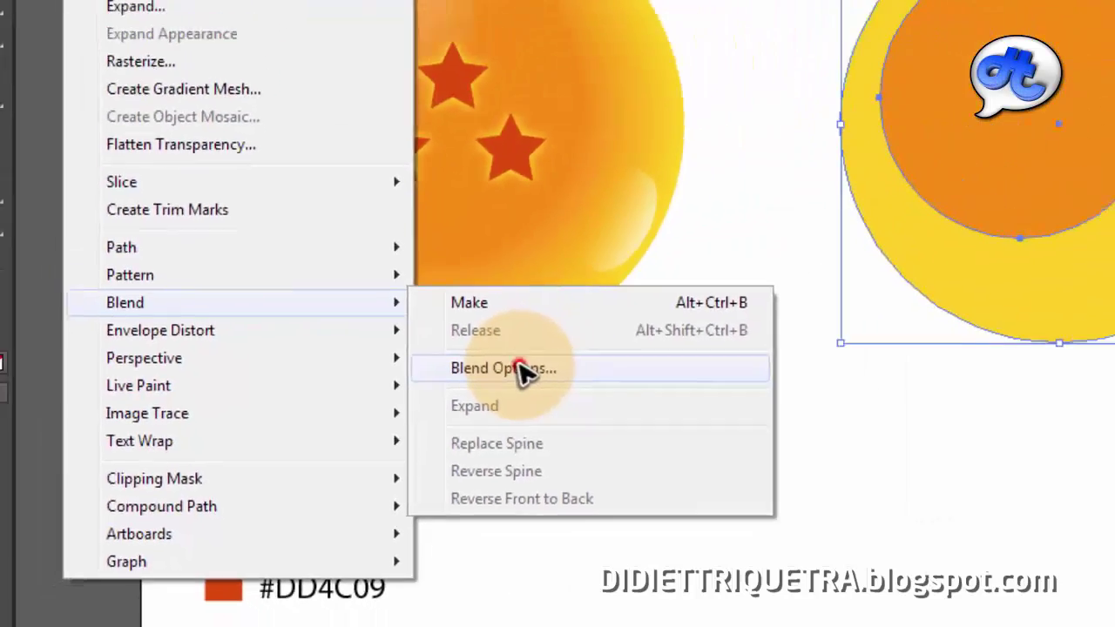
click(647, 304)
drag(169, 20, 430, 204)
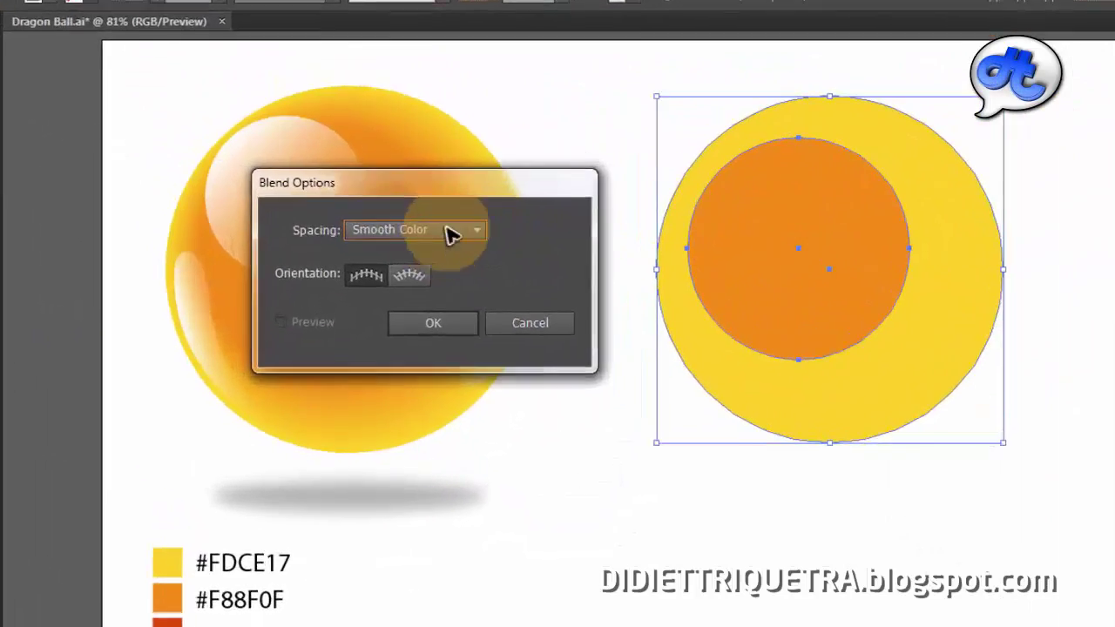
click(426, 232)
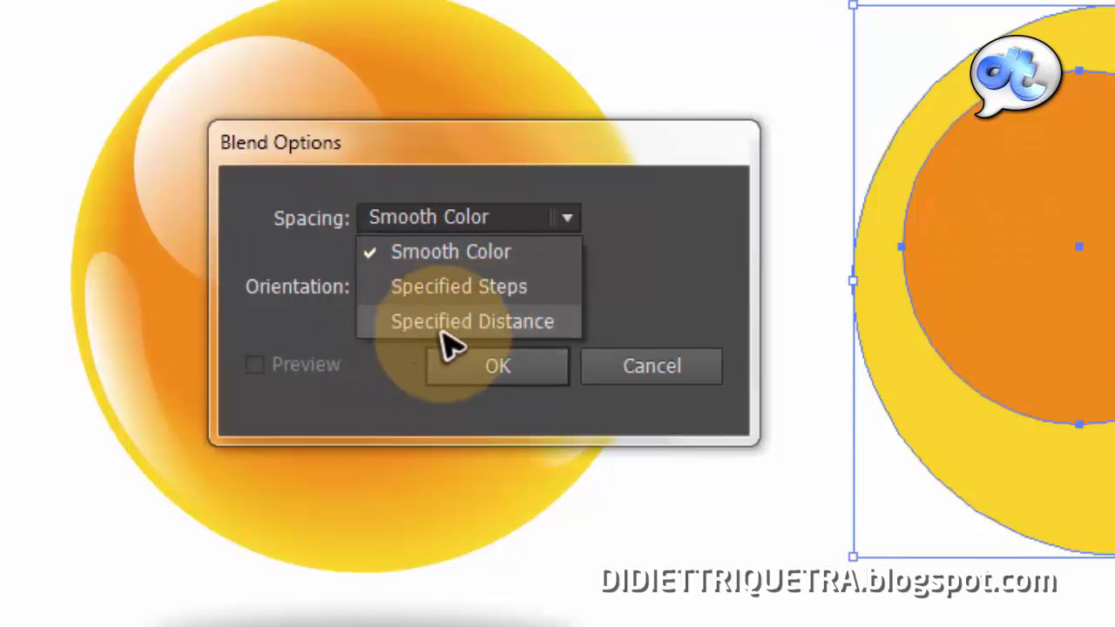
click(619, 296)
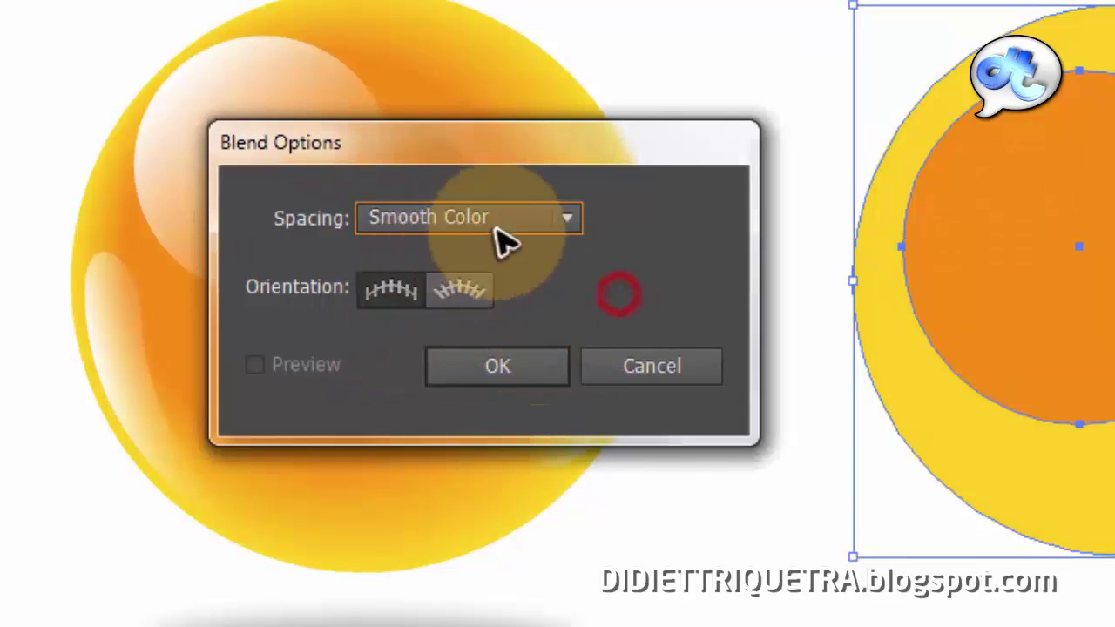
click(513, 220)
click(513, 222)
Compare the two blend orientations, keep the first one instead of Align to Path, and accept the Blend Options.
click(461, 291)
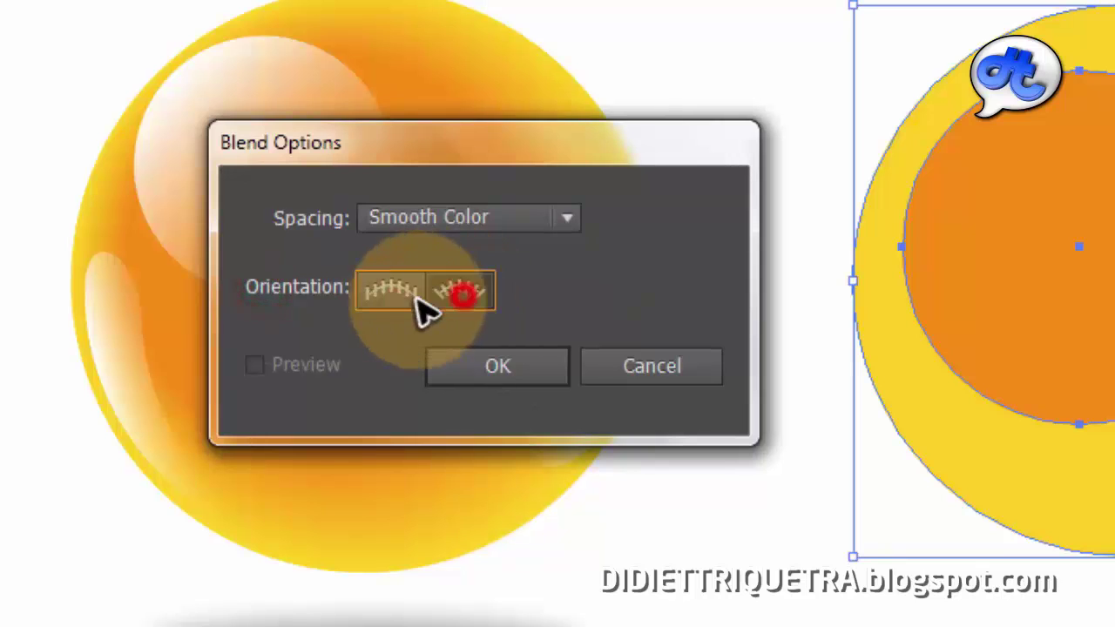
click(392, 297)
click(436, 295)
click(390, 296)
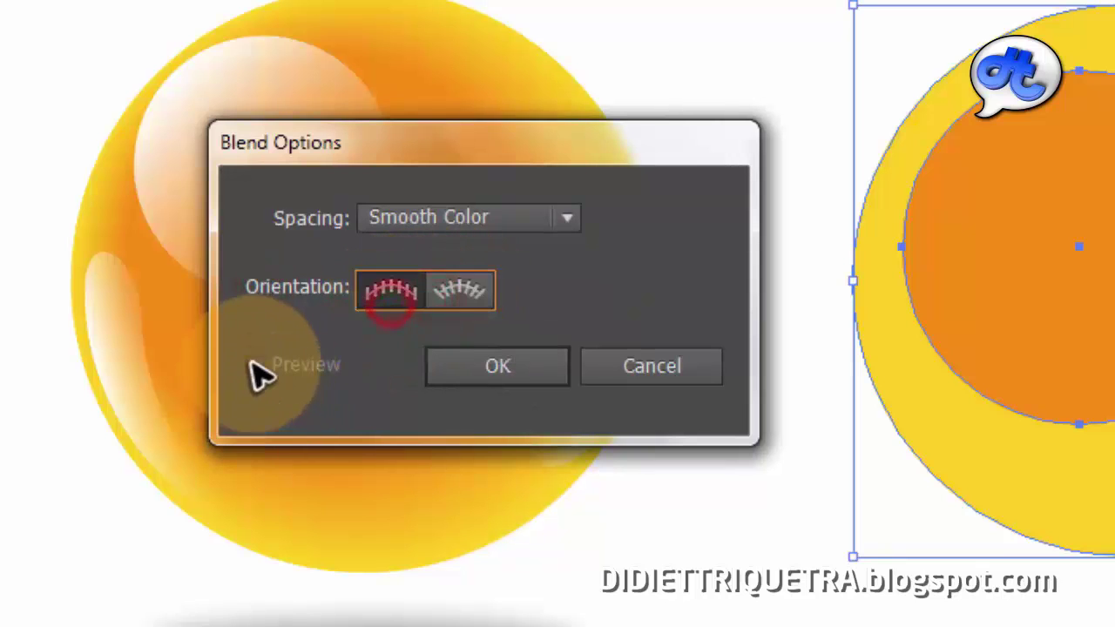
click(253, 365)
click(500, 288)
drag(507, 150, 453, 259)
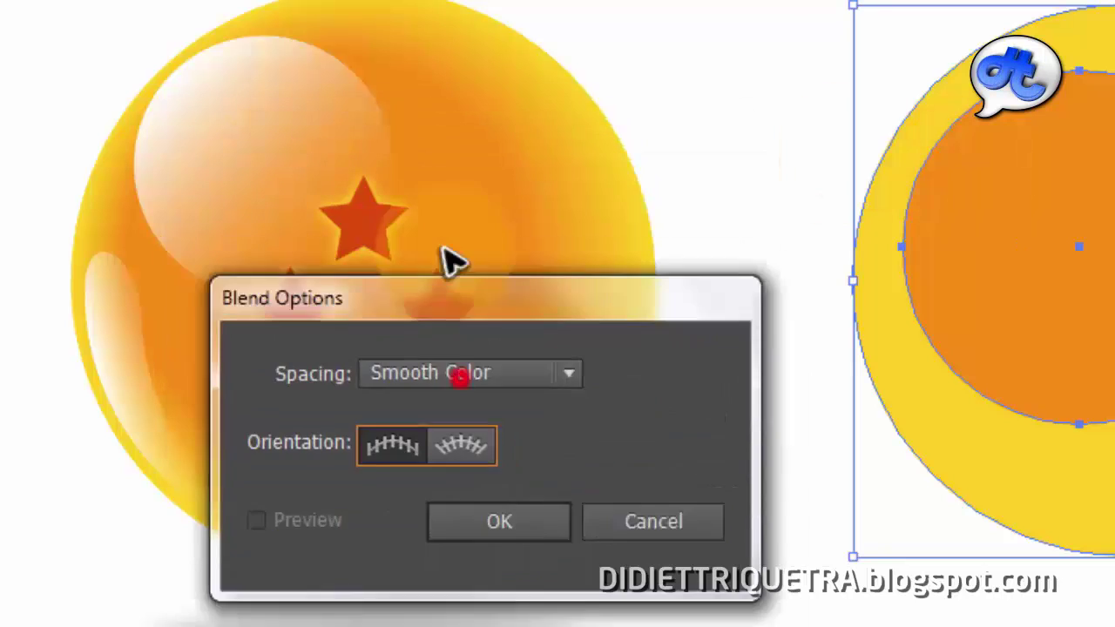
click(444, 305)
click(440, 307)
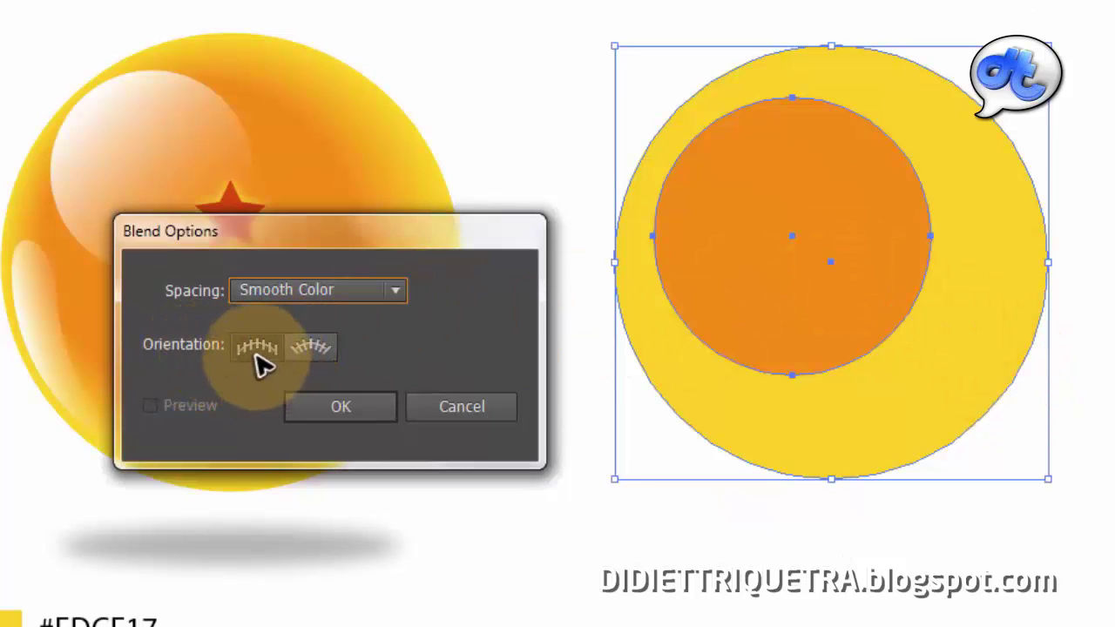
click(314, 350)
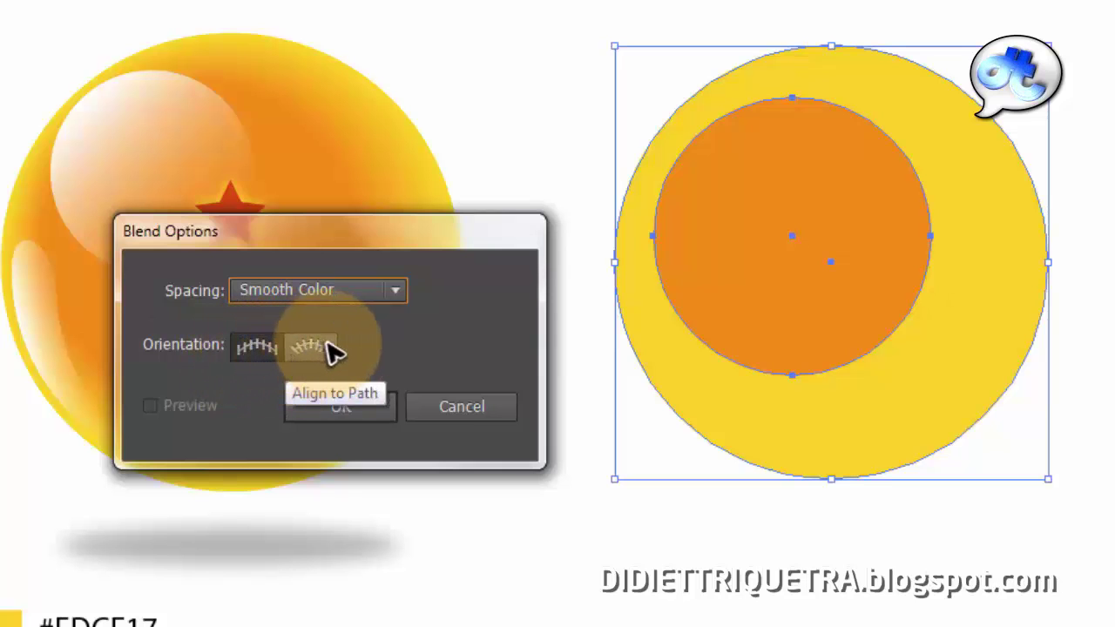
click(353, 411)
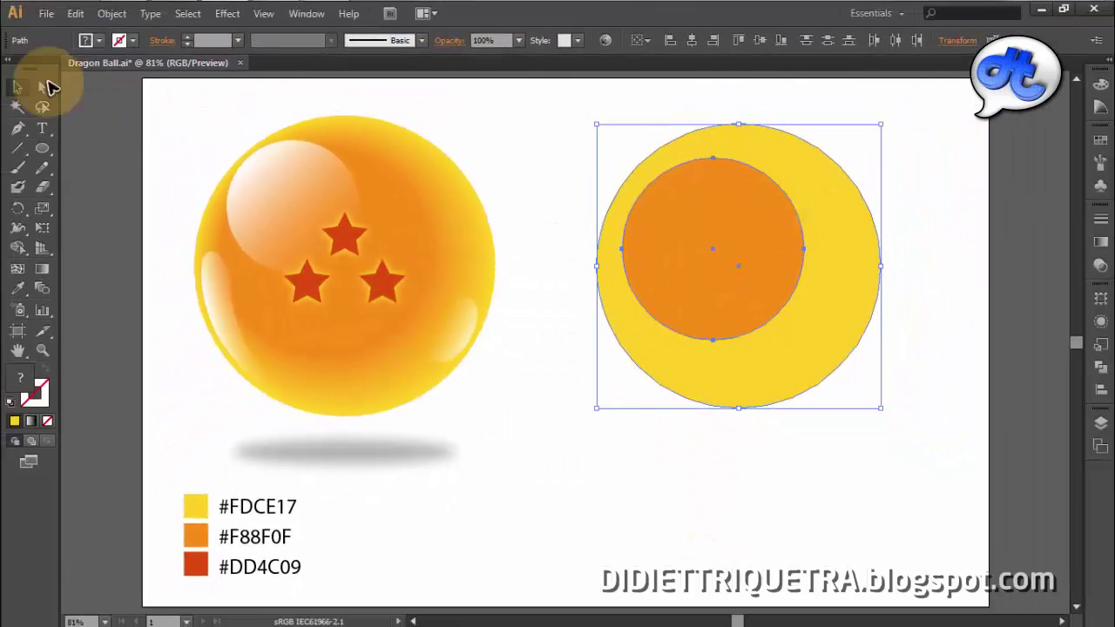
Make a blend from the selected yellow and orange circles and deselect it.
click(112, 14)
click(154, 378)
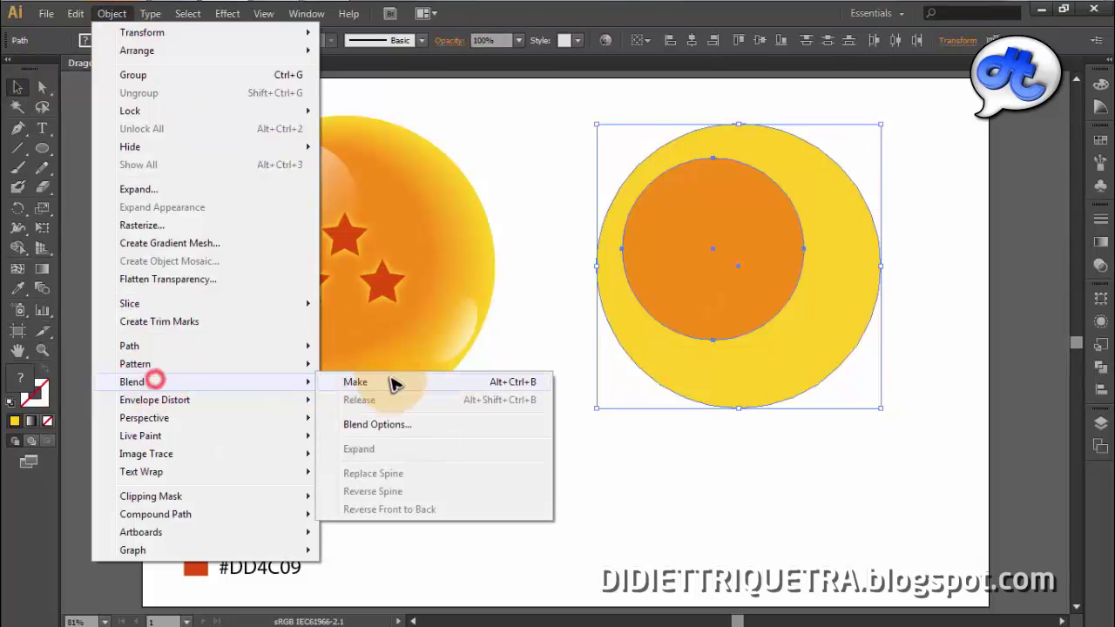
click(390, 381)
click(688, 438)
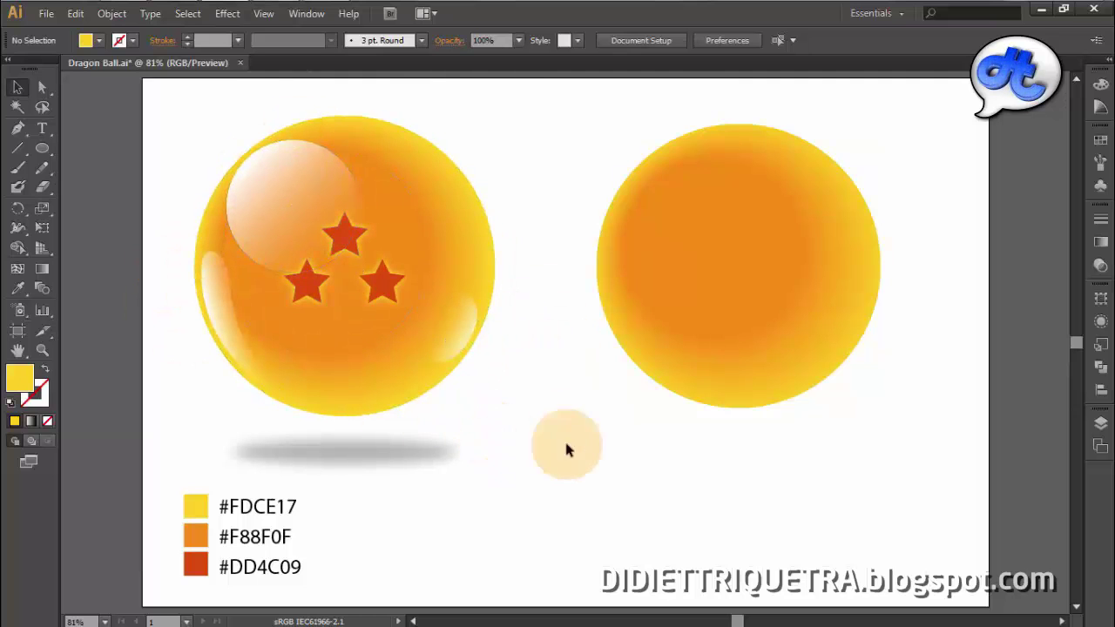
Draw a circle about 178 px wide on the blended ball and place it in the ball's upper-left area.
click(42, 150)
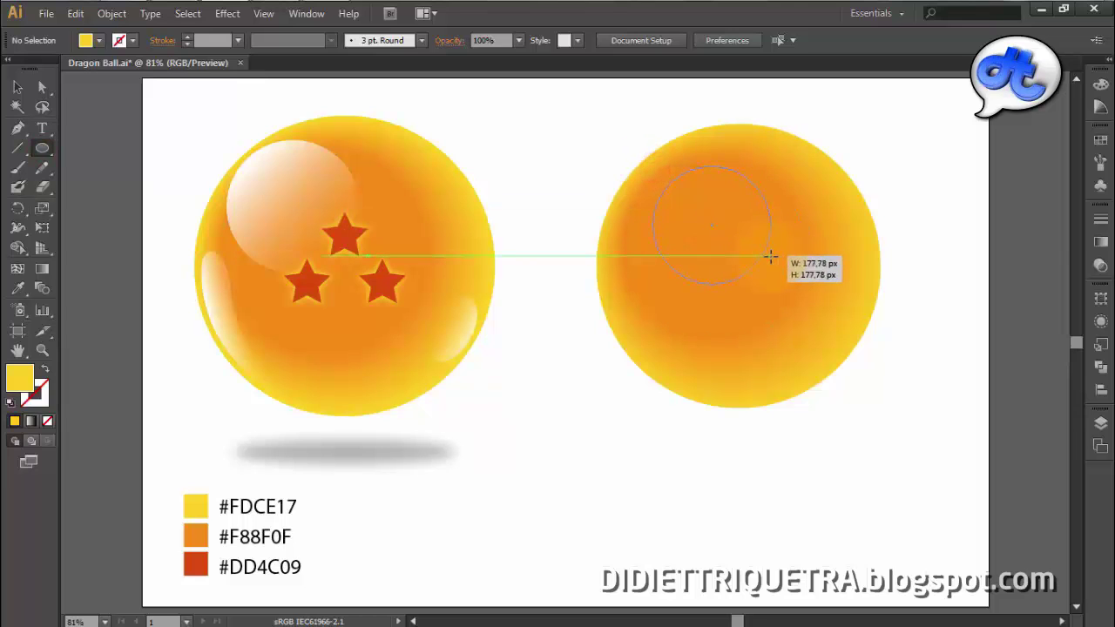
drag(770, 255, 771, 255)
click(20, 90)
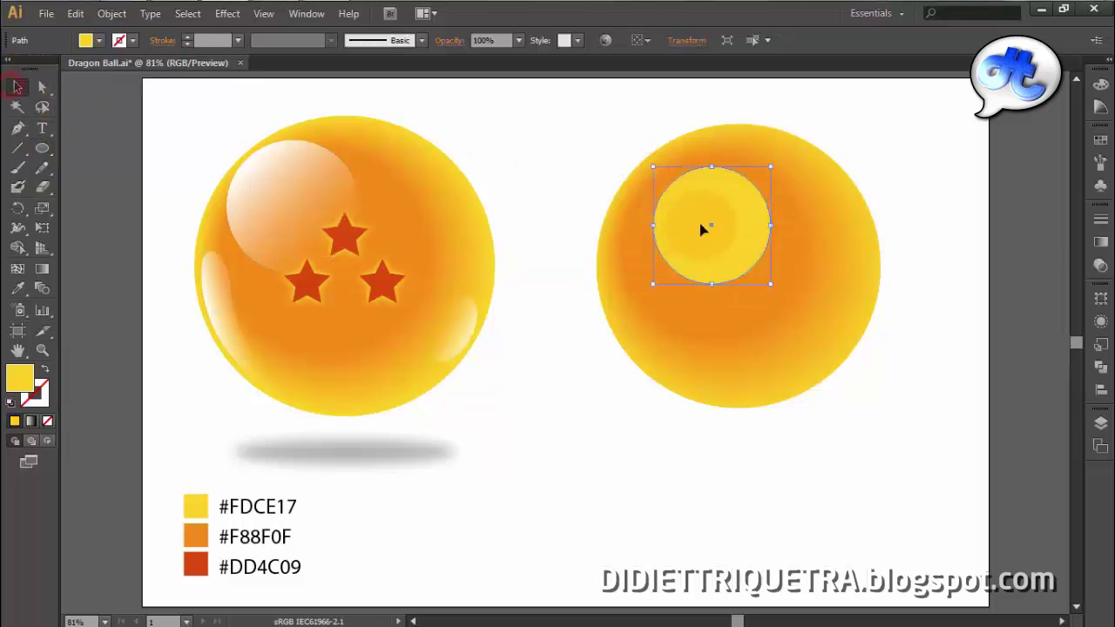
drag(688, 221, 688, 220)
click(588, 141)
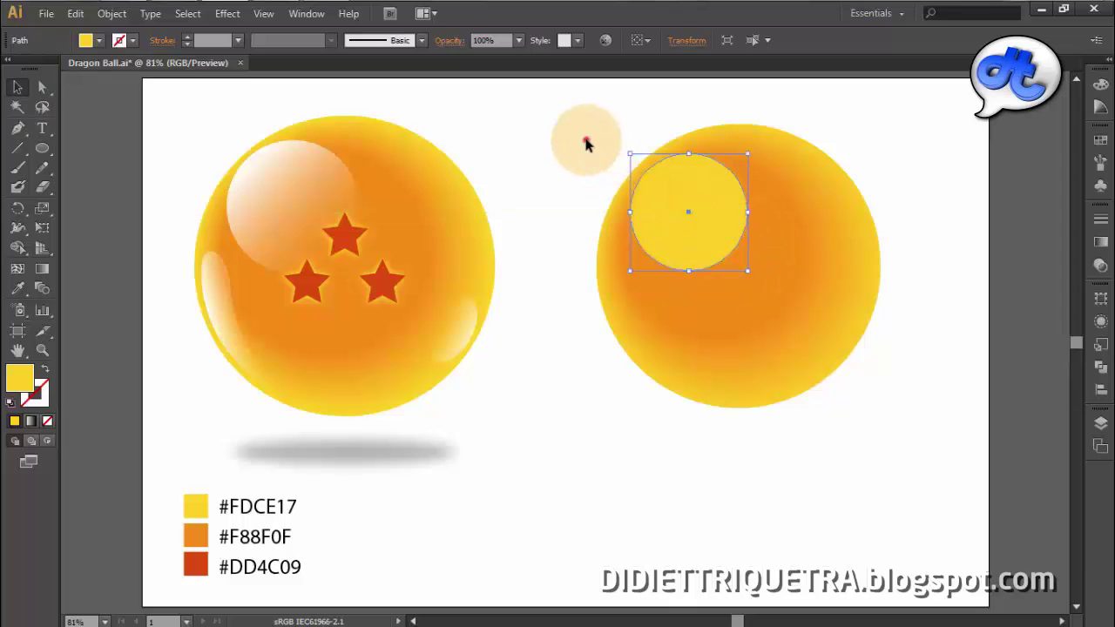
Fill the small yellow circle with a white-to-black linear gradient.
click(701, 180)
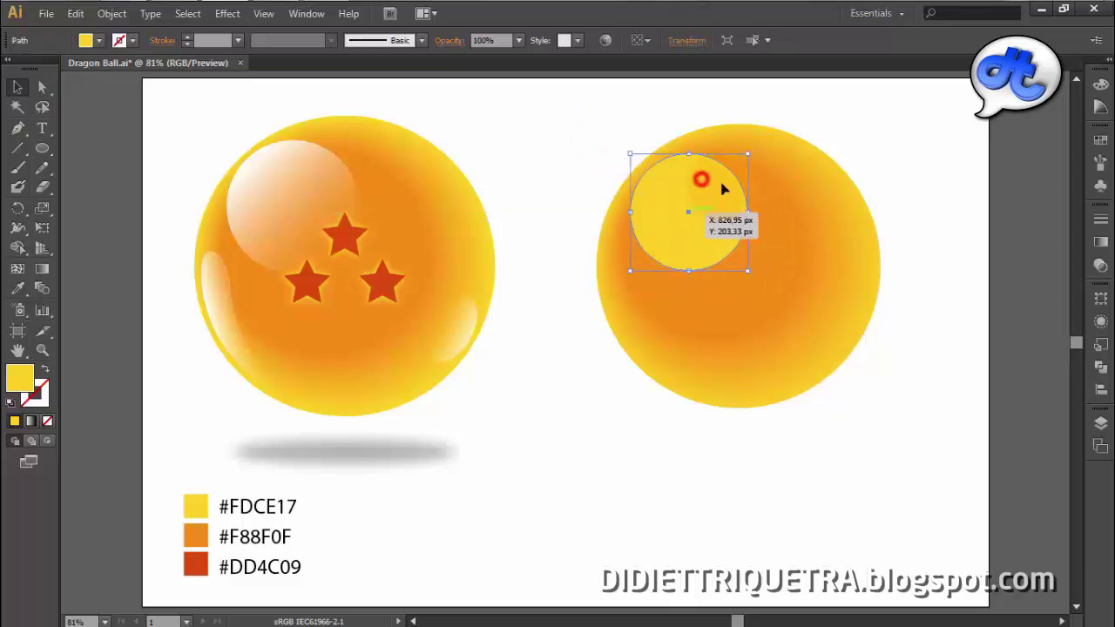
click(42, 272)
click(1101, 246)
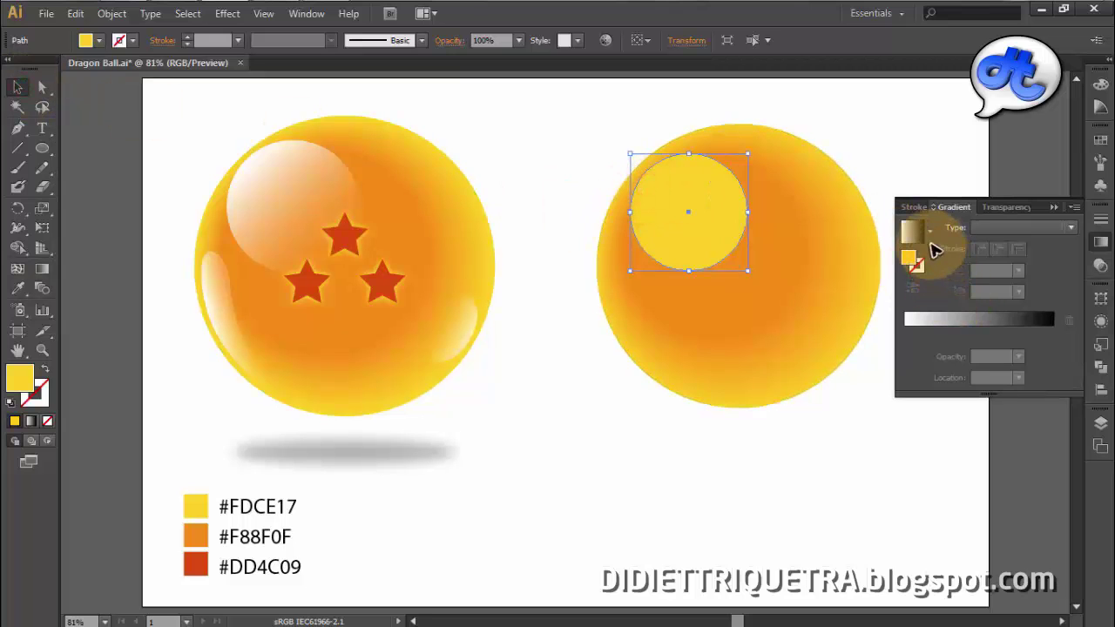
click(916, 231)
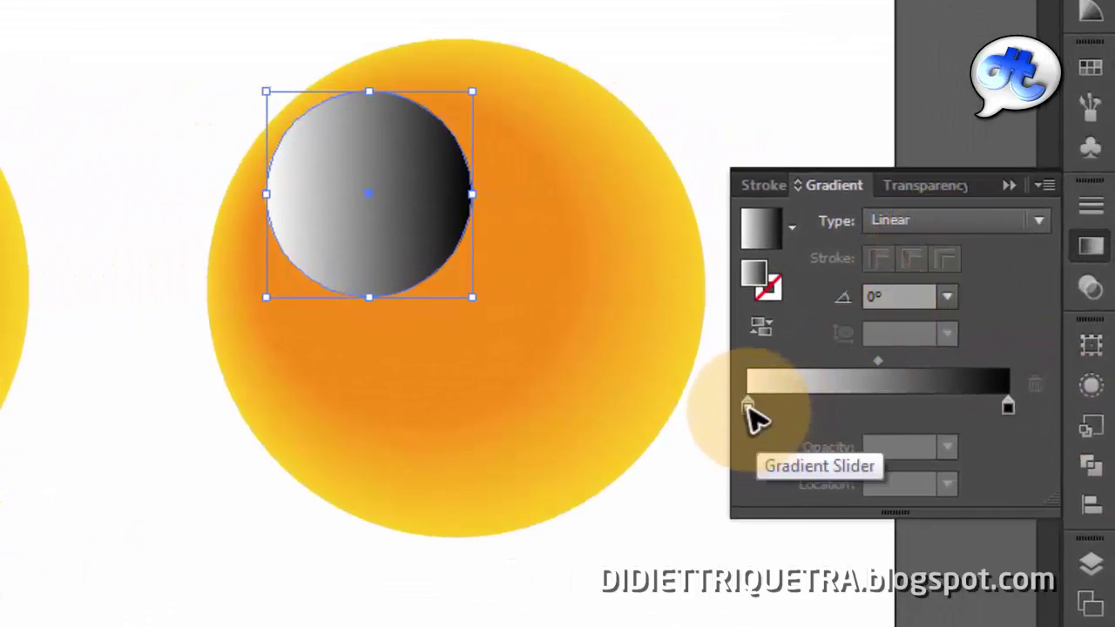
Set the black end stop of the small circle's gradient to 0% opacity and the start stop to white.
click(749, 408)
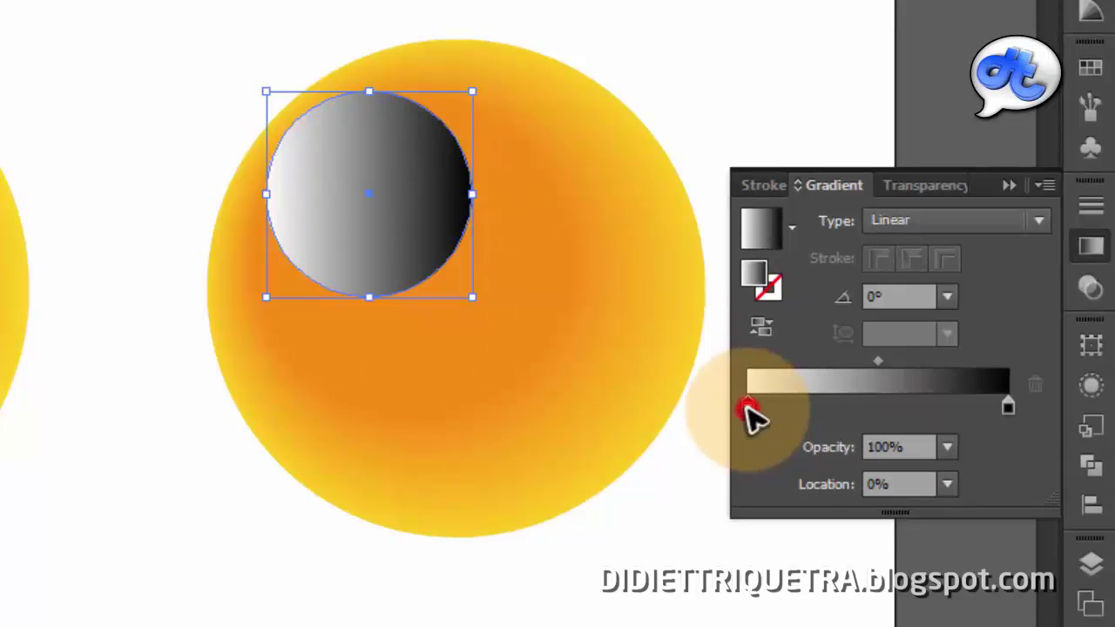
click(747, 406)
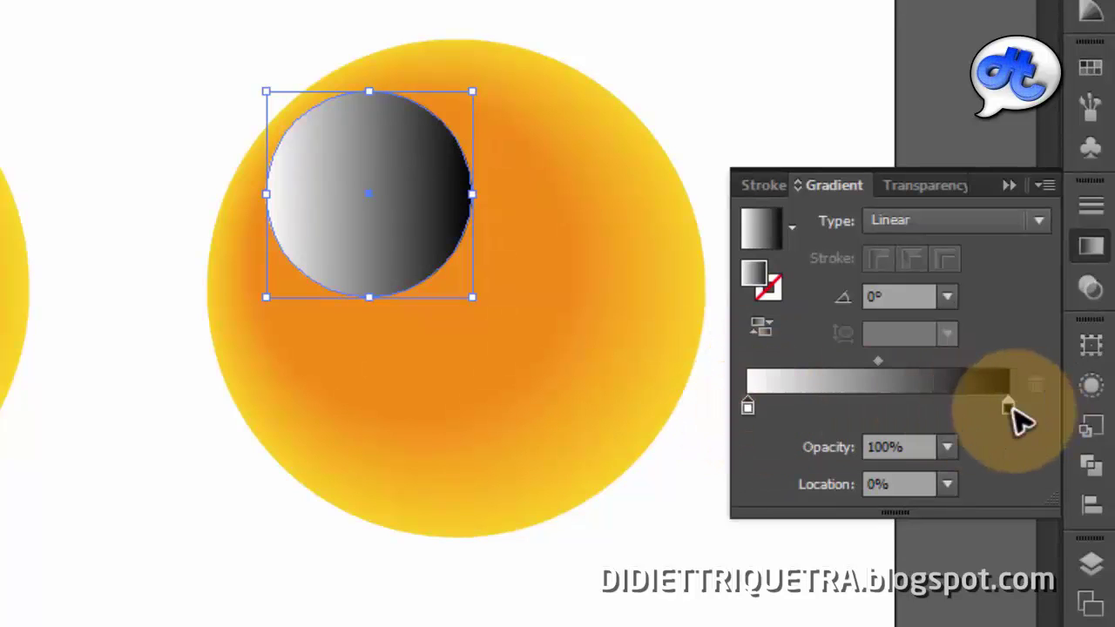
double_click(1009, 407)
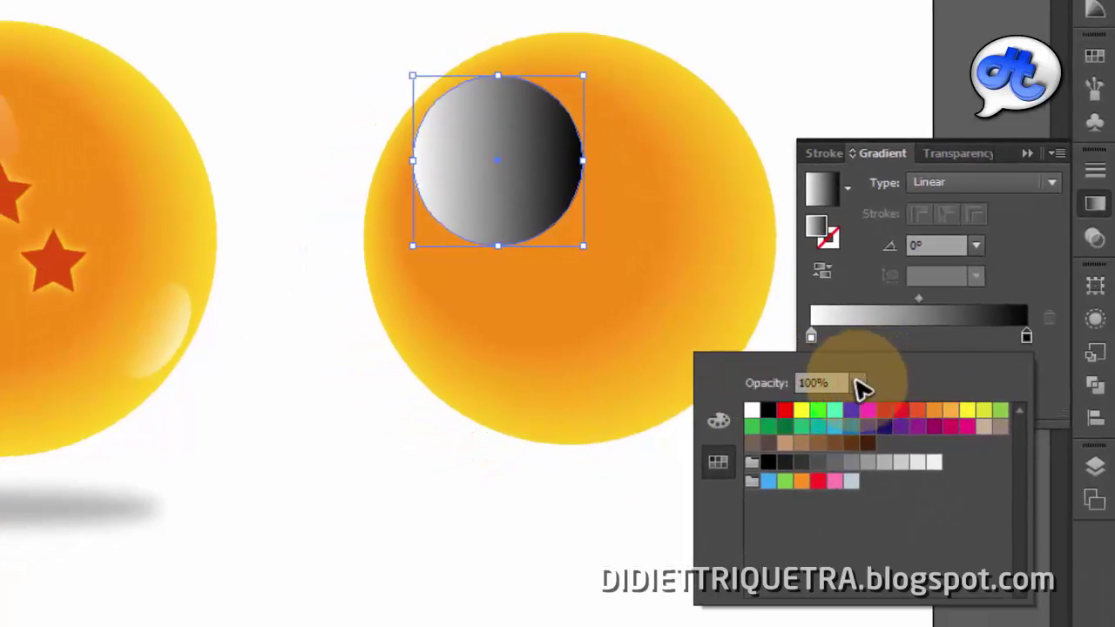
click(858, 384)
click(887, 408)
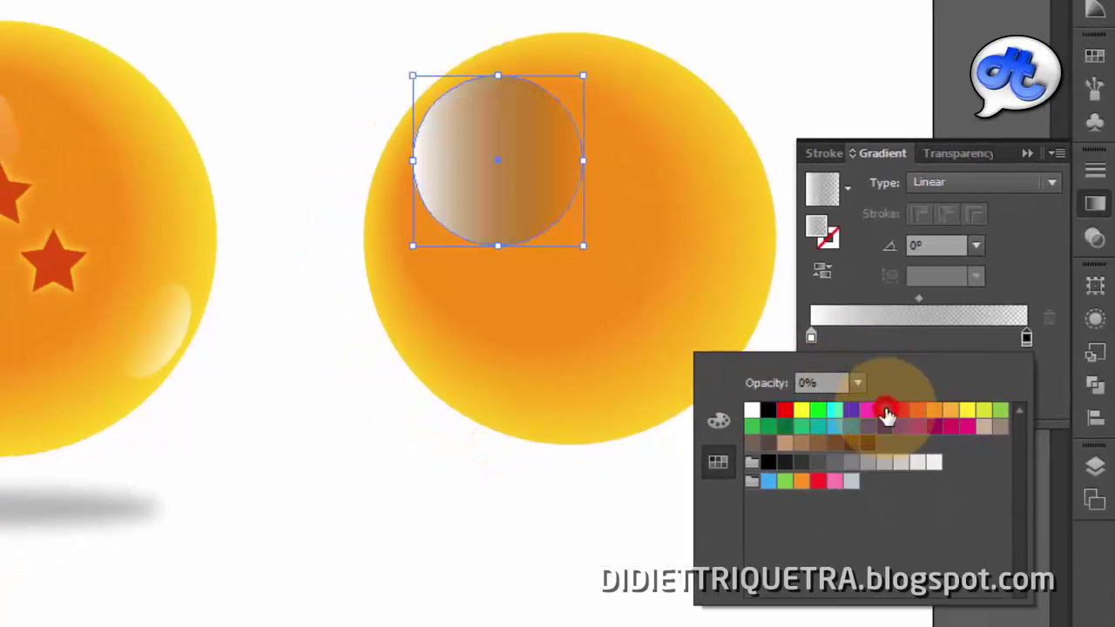
click(950, 352)
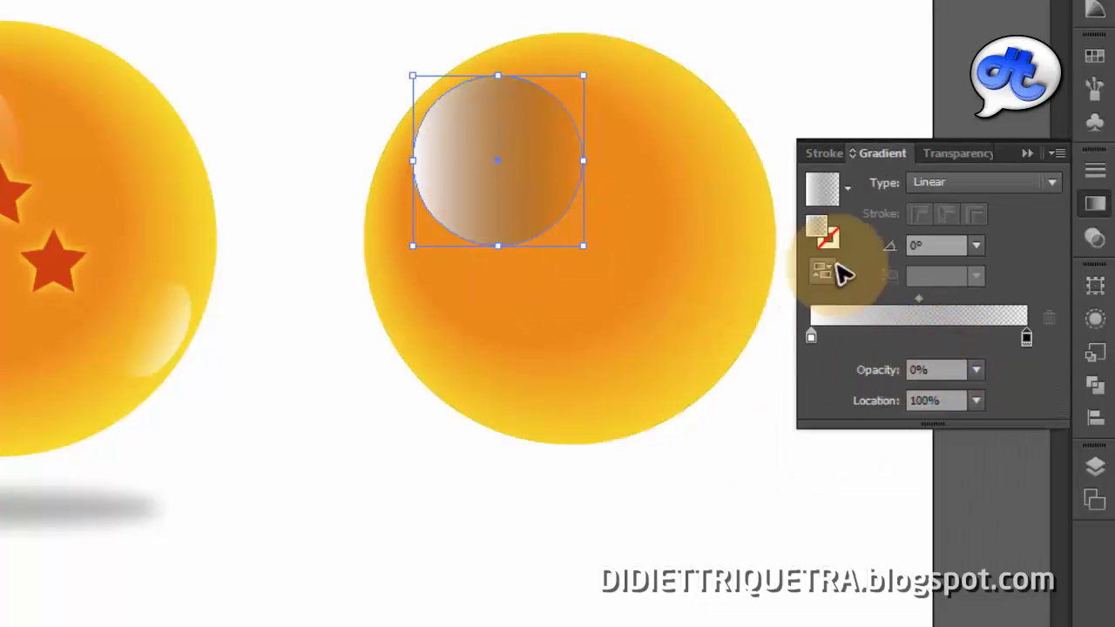
double_click(810, 342)
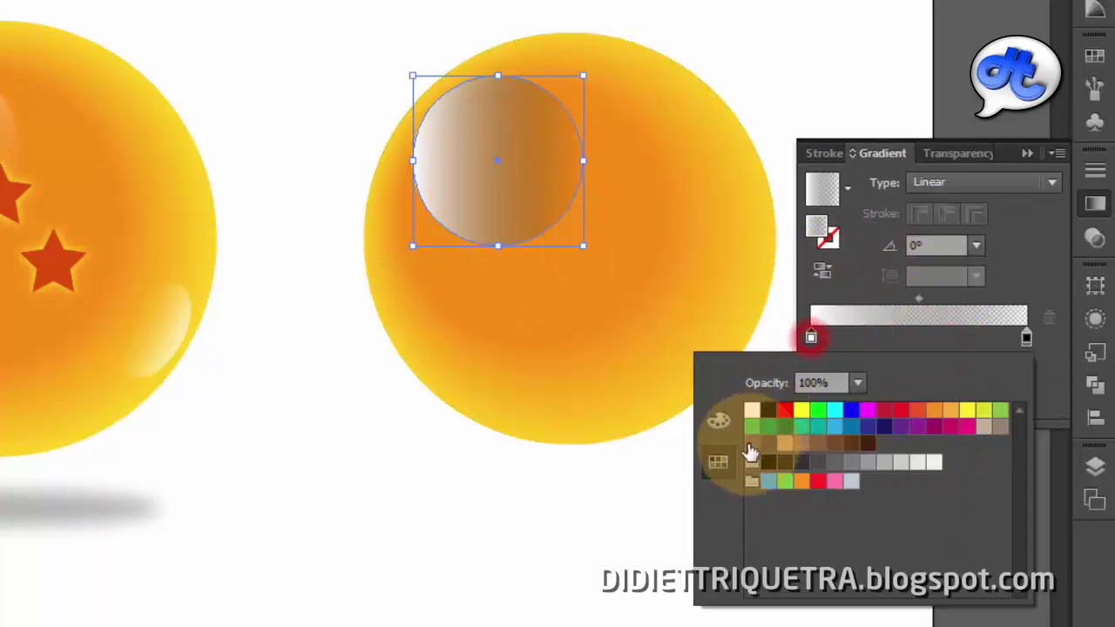
click(756, 419)
click(895, 339)
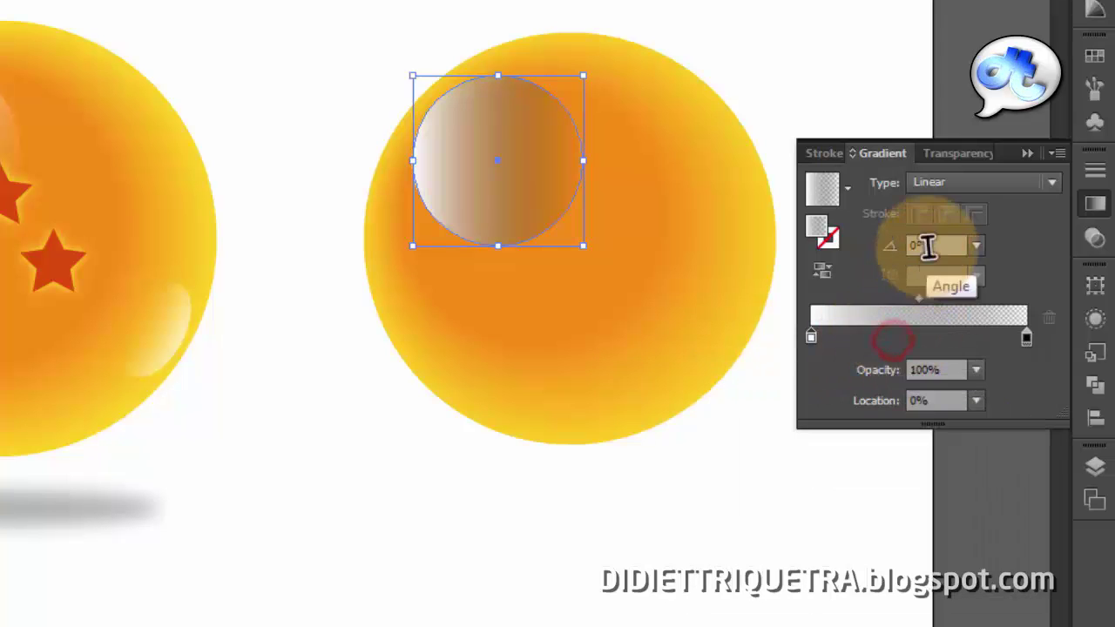
Set the gradient's angle to -33° and move its midpoint to about 59.8%.
click(927, 245)
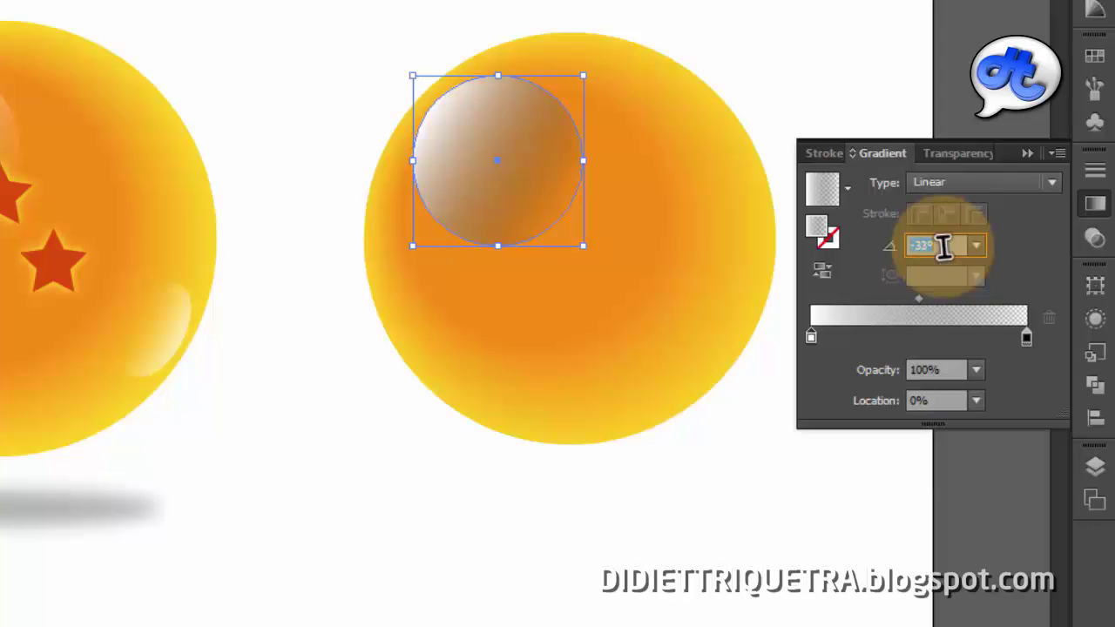
drag(918, 299, 940, 299)
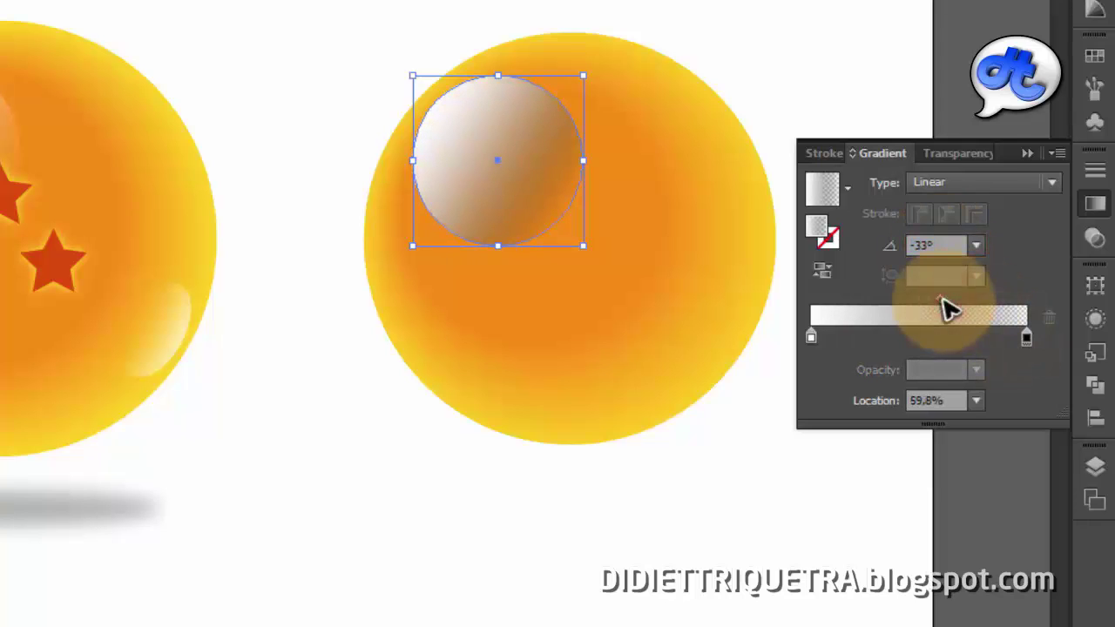
Set the blending mode of the gradient circle to Screen.
click(974, 155)
click(904, 182)
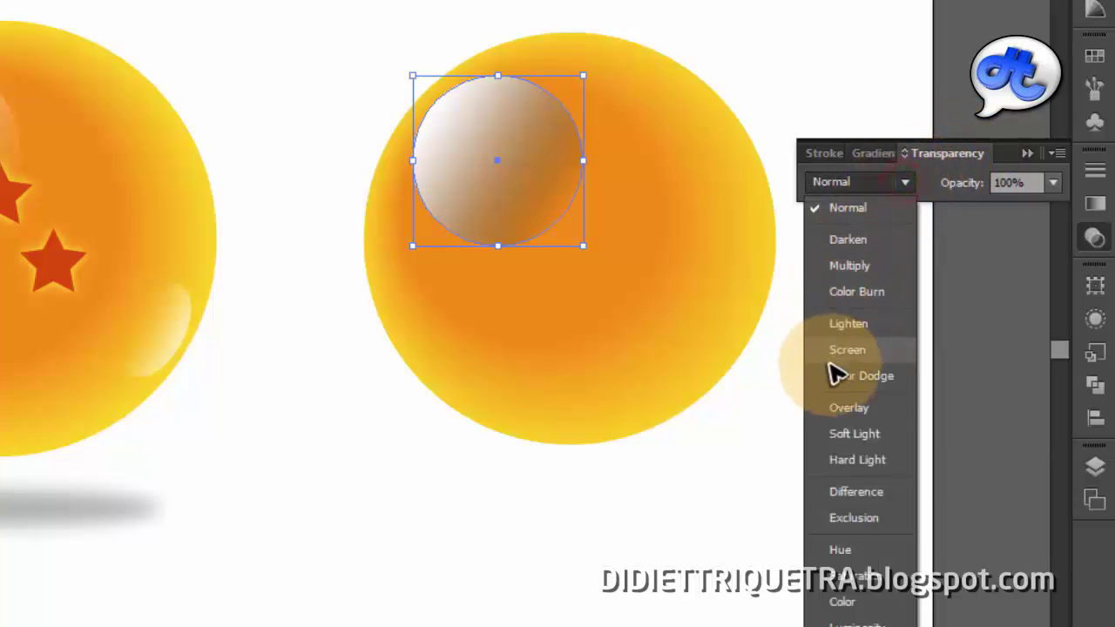
click(833, 182)
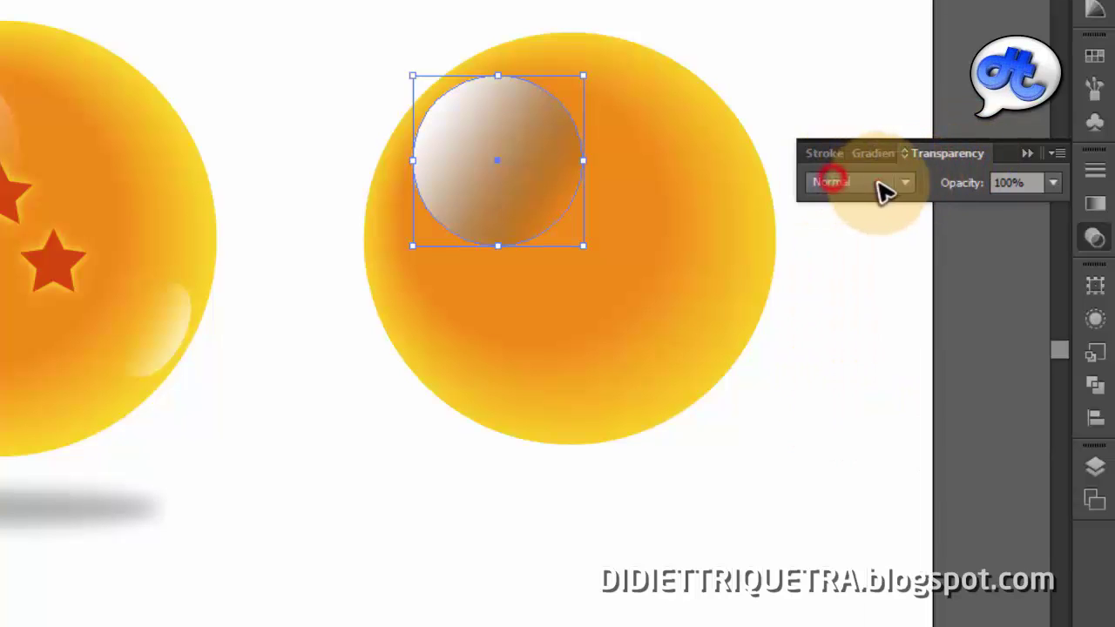
click(880, 186)
click(864, 354)
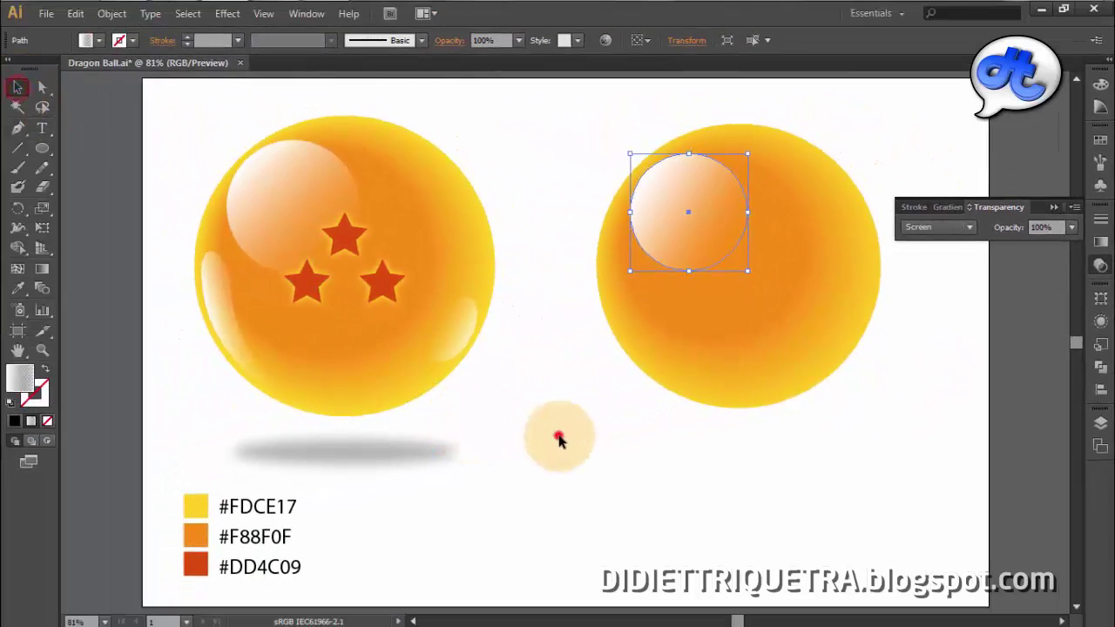
Move the highlight circle slightly towards the ball's centre and leave it selected.
click(367, 473)
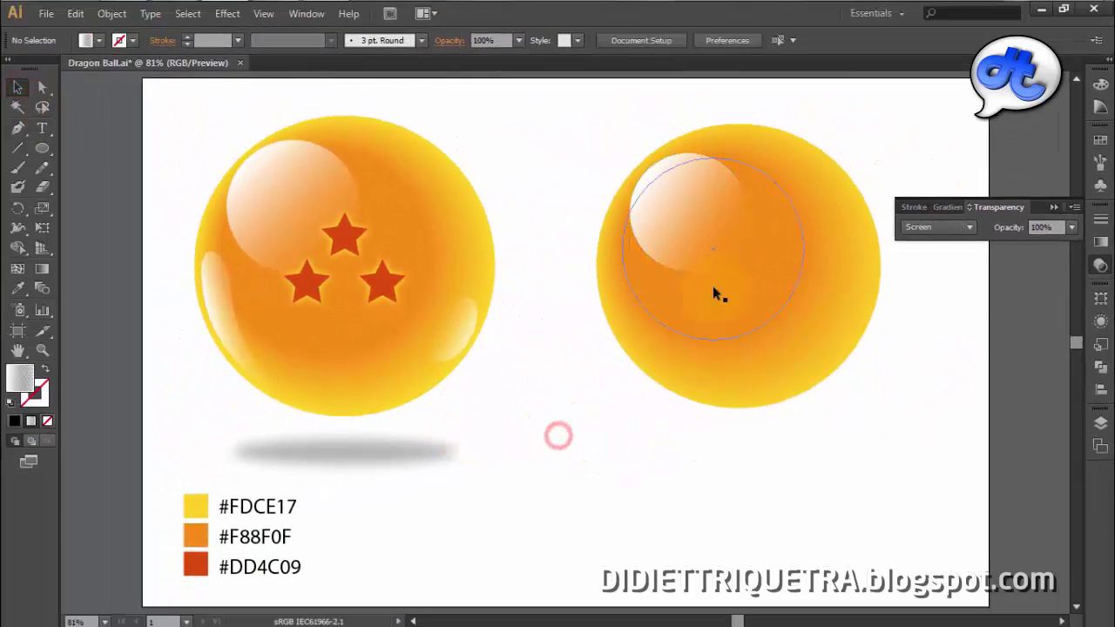
drag(682, 199, 683, 199)
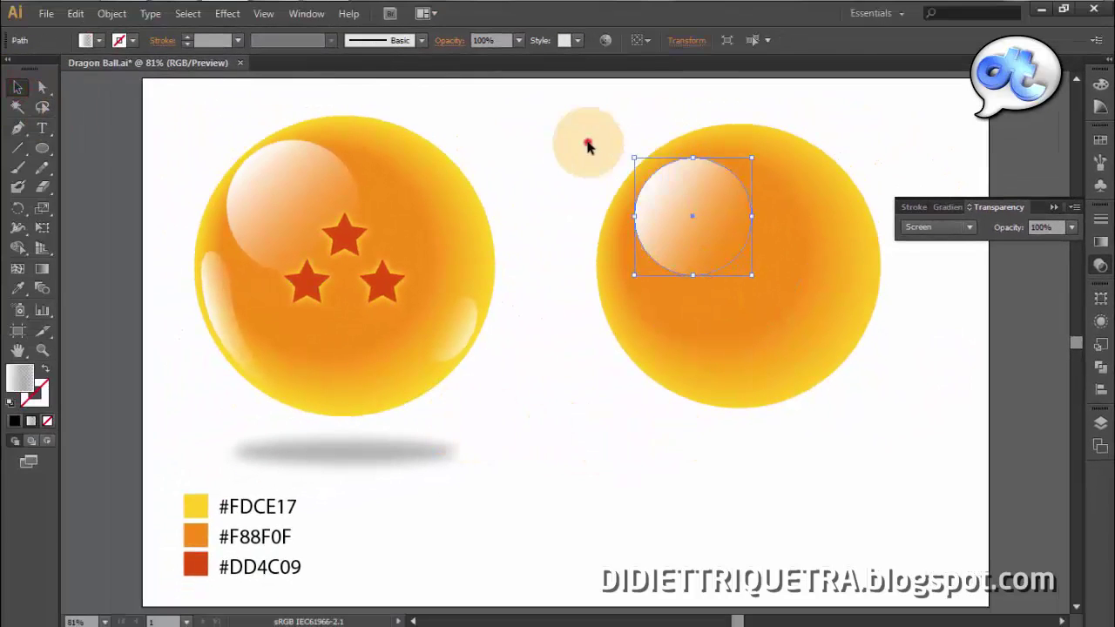
click(587, 143)
click(688, 190)
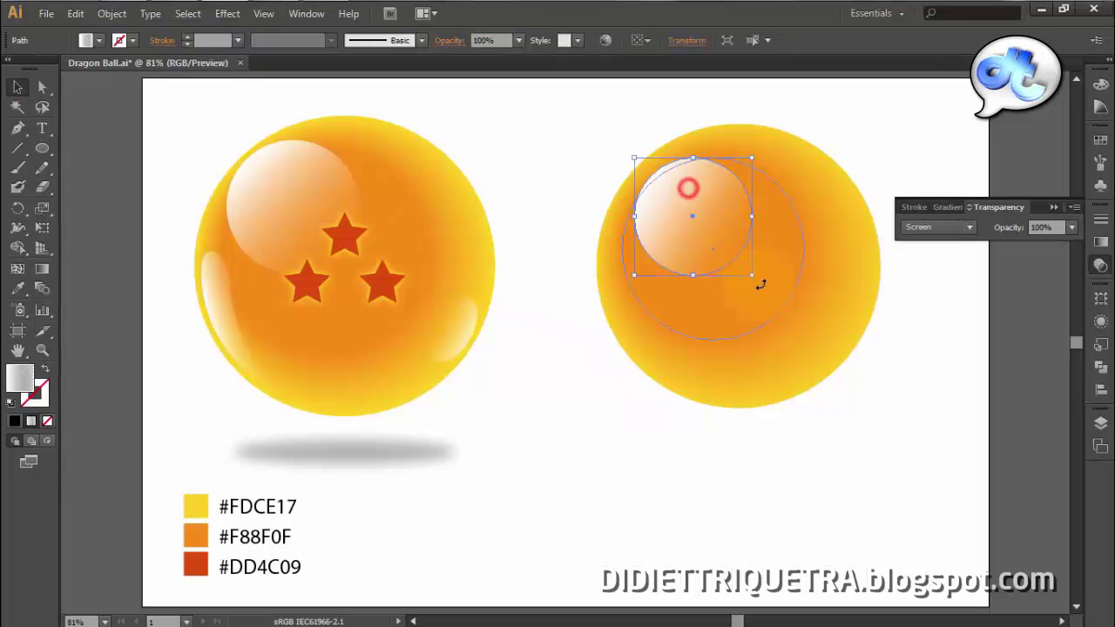
Enlarge the round highlight slightly and move it closer to the ball's upper-left edge.
drag(770, 288, 766, 289)
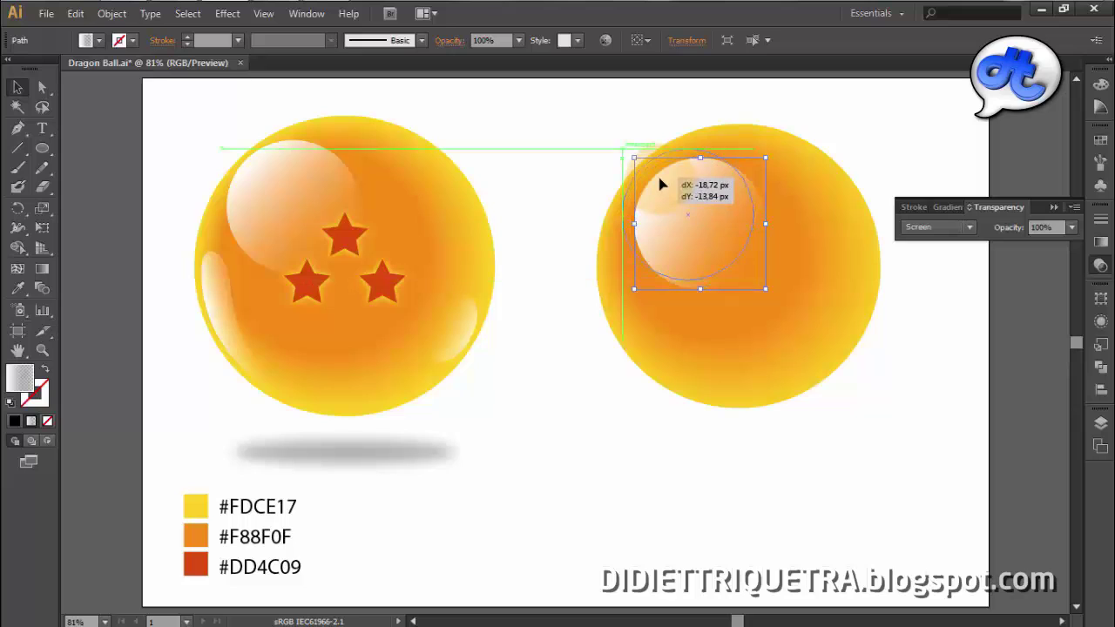
drag(662, 185, 662, 185)
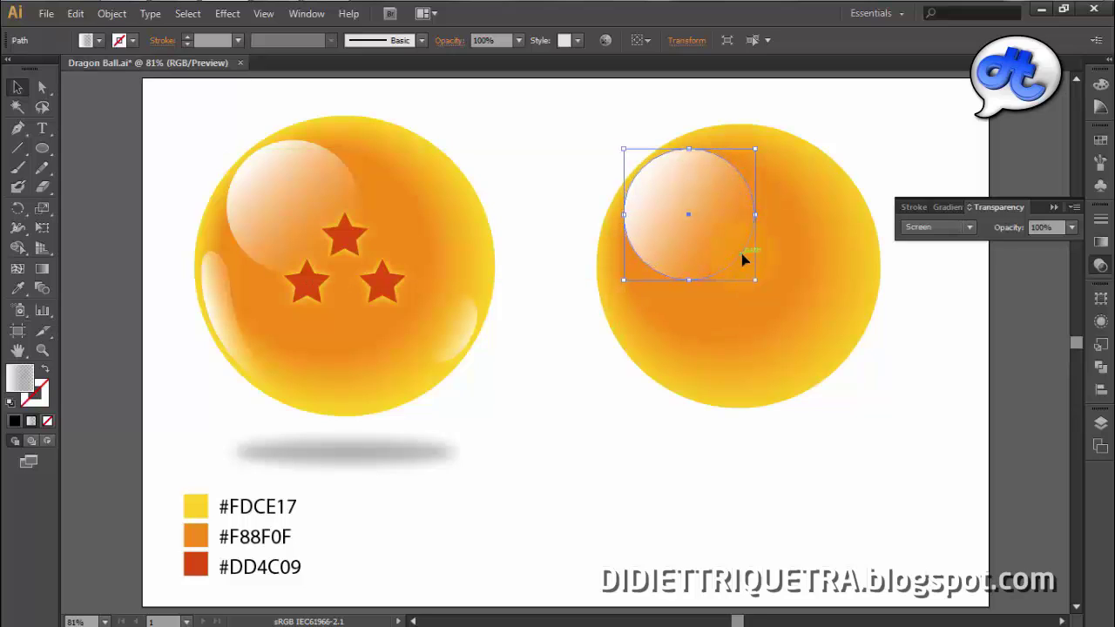
click(996, 206)
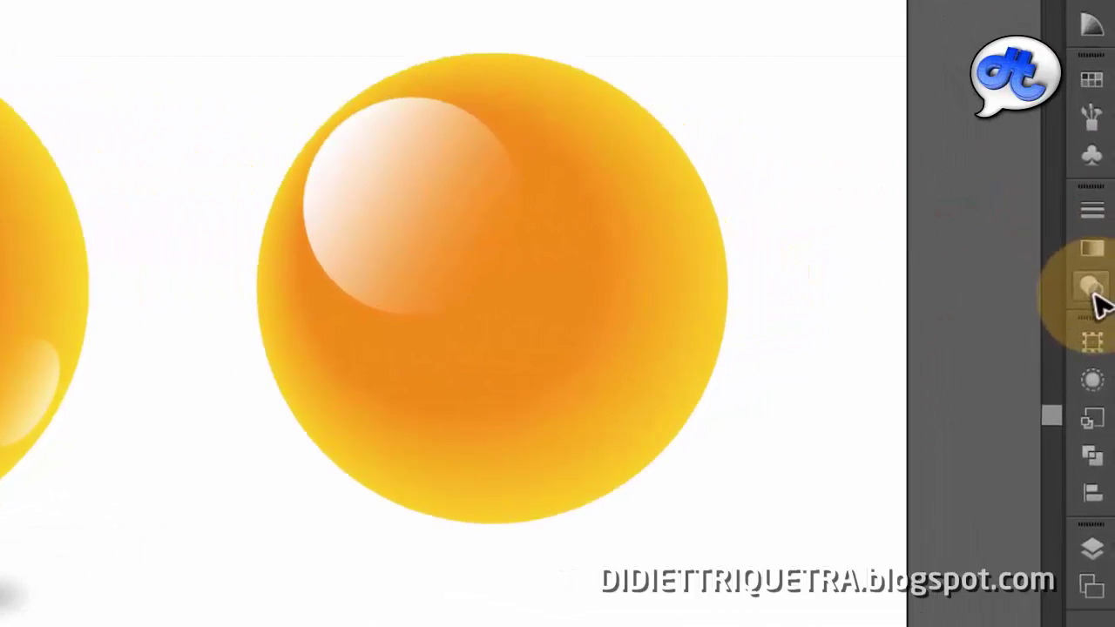
Set the round highlight's opacity to 80% and deselect it.
click(1101, 265)
click(917, 194)
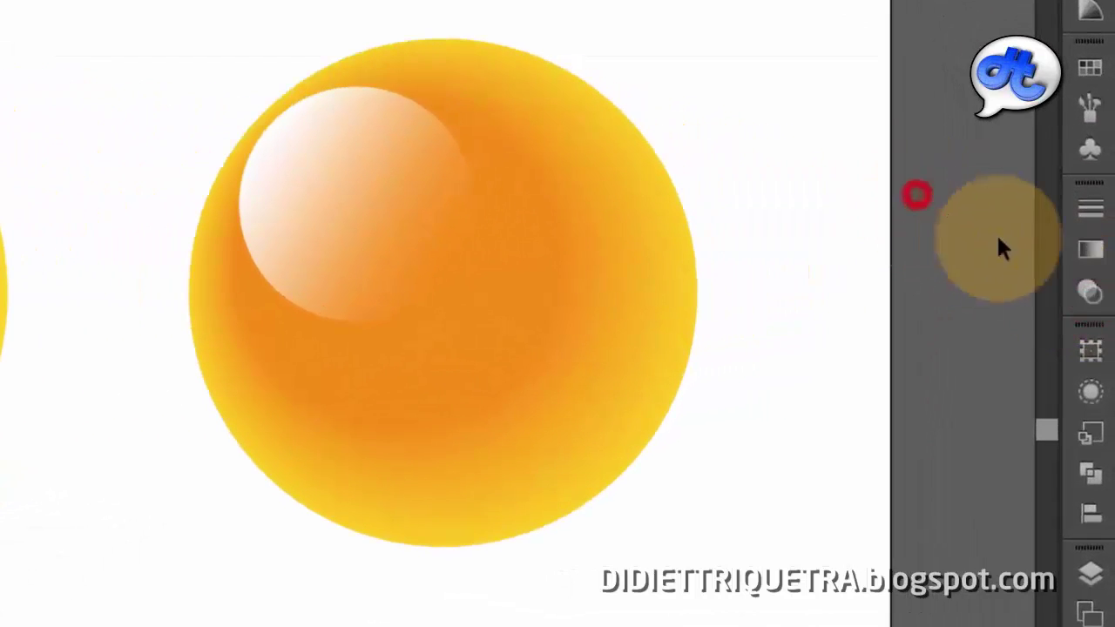
click(1091, 290)
click(1044, 225)
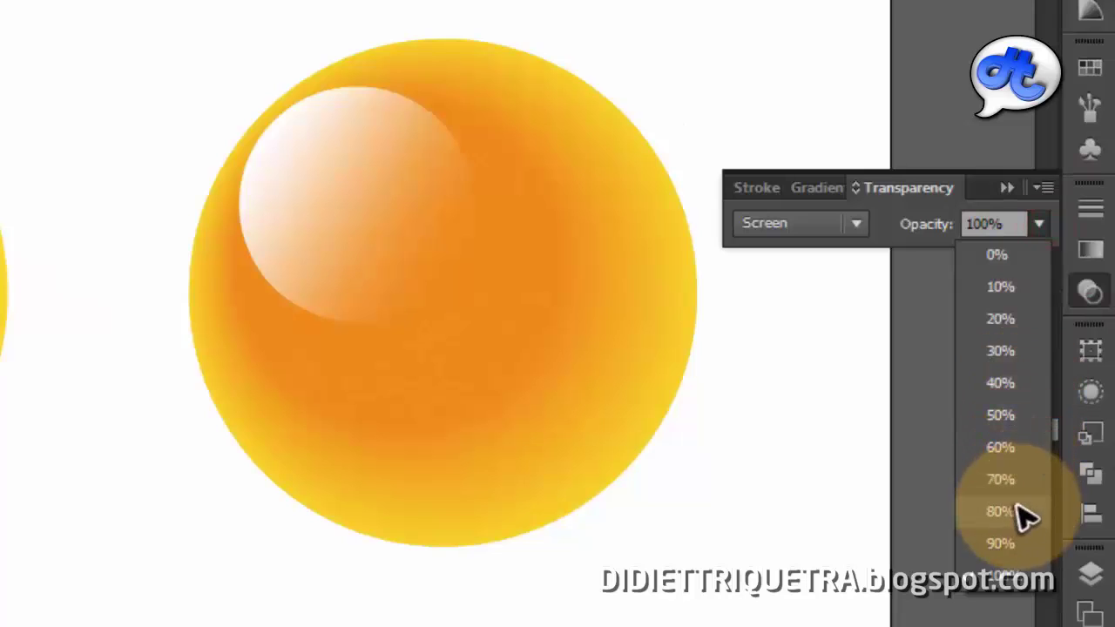
click(1016, 512)
click(312, 155)
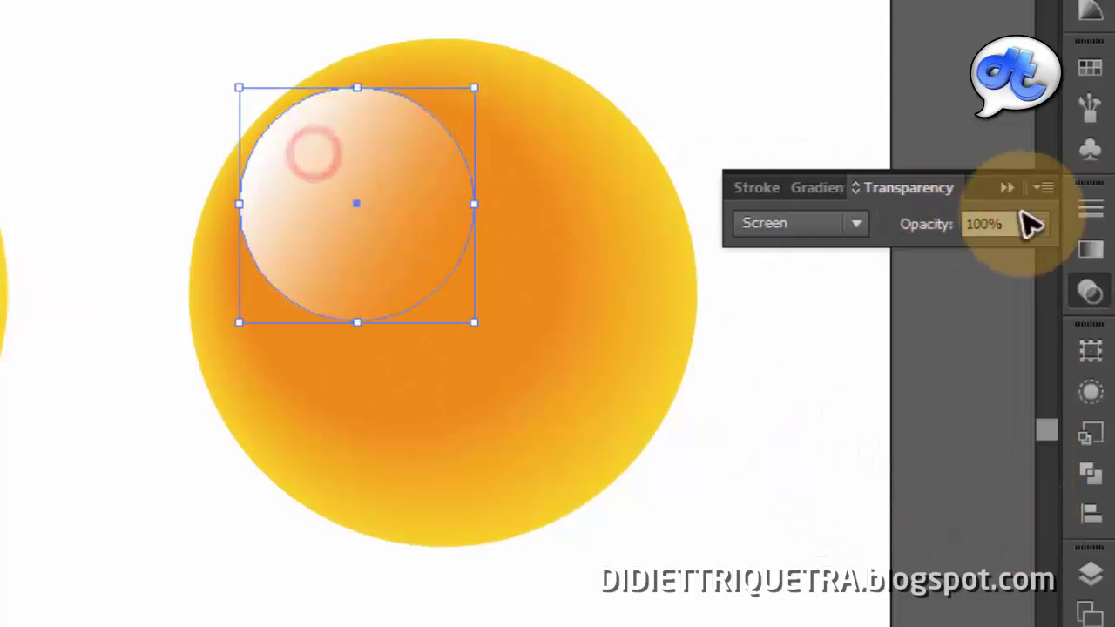
click(1038, 224)
click(993, 512)
click(874, 438)
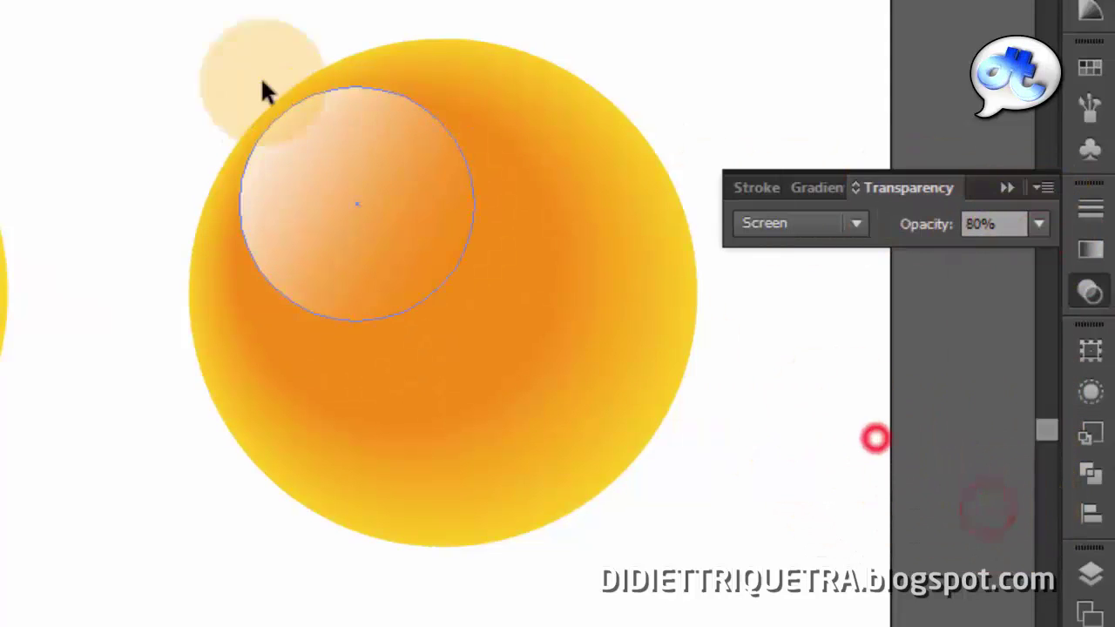
click(816, 79)
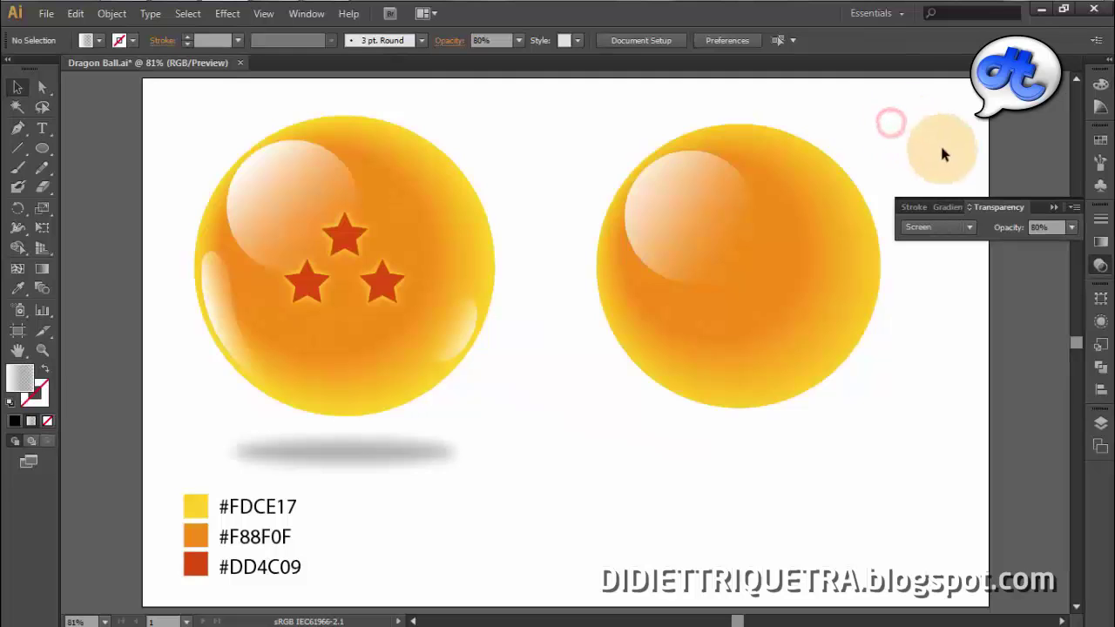
Draw a narrow upright ellipse over the lower-right edge of the new ball.
click(610, 397)
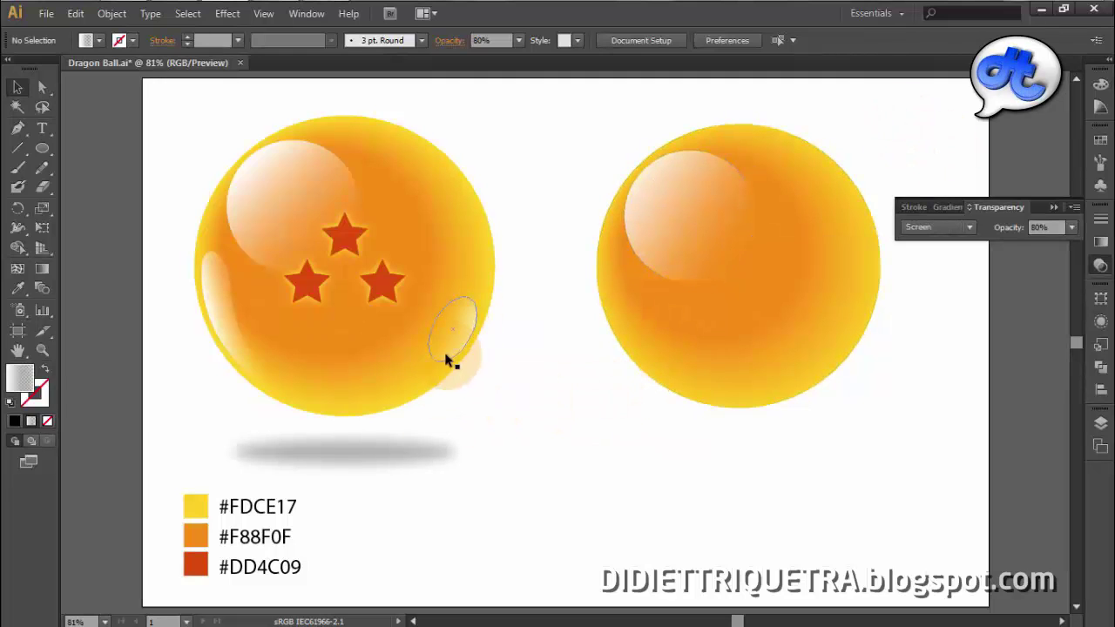
drag(458, 338, 457, 338)
click(60, 177)
click(43, 149)
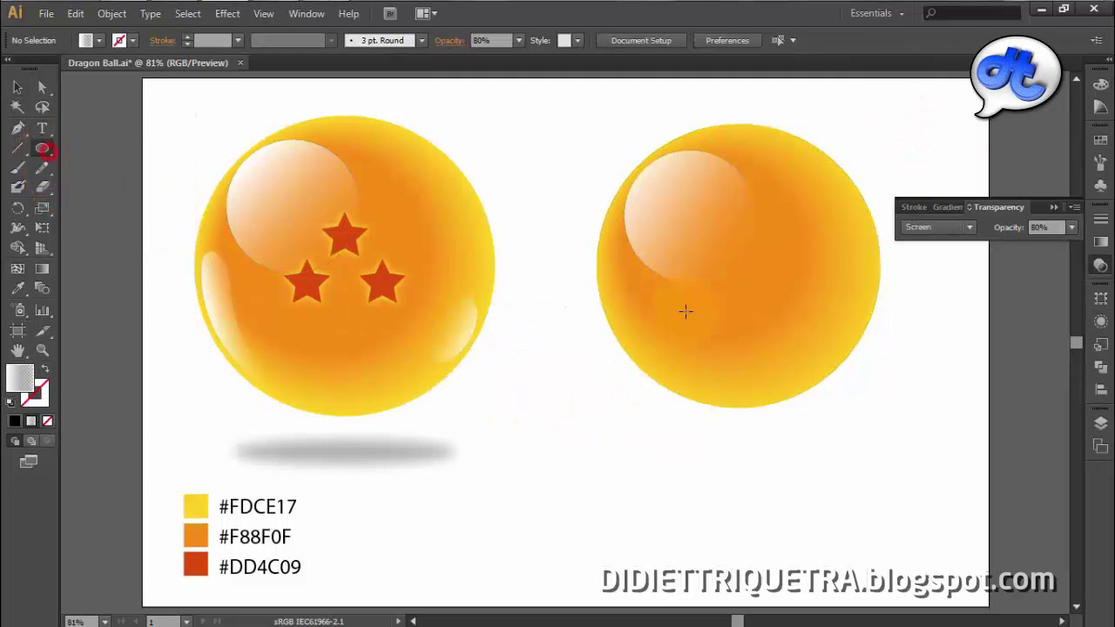
mouse_move(833, 307)
mouse_down()
mouse_move(862, 371)
mouse_move(874, 371)
mouse_up()
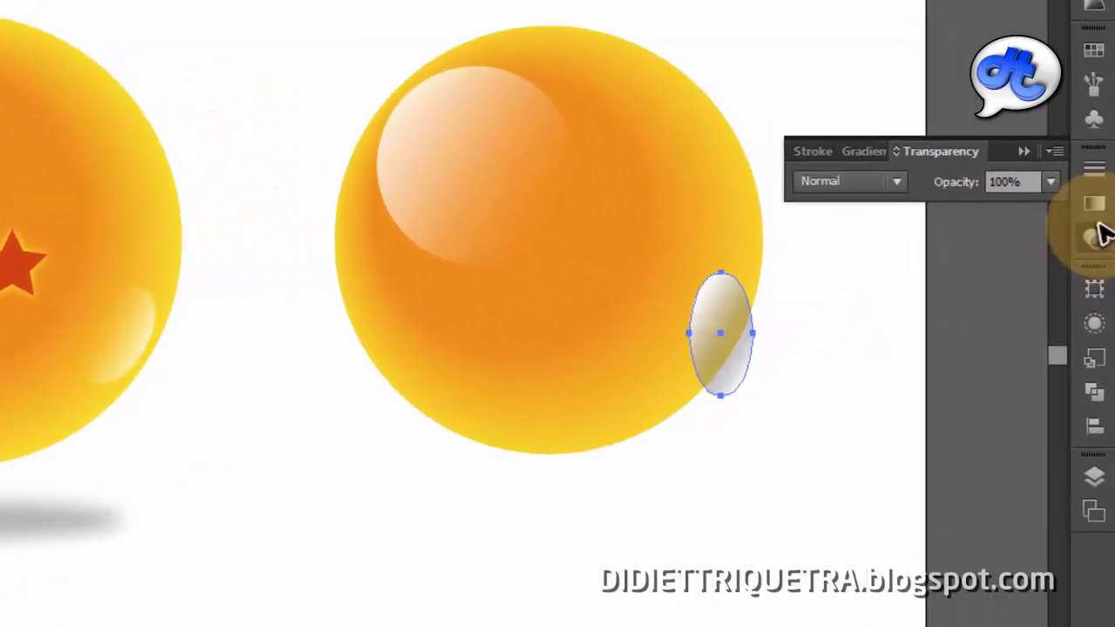
Set the blending mode of the new small ellipse to Screen.
click(862, 148)
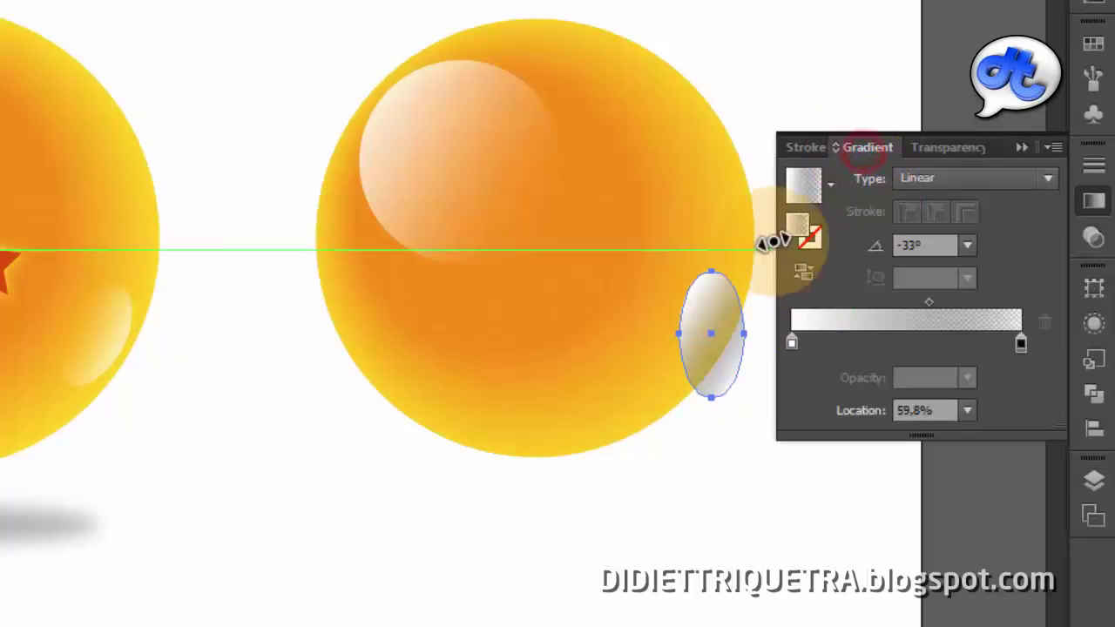
drag(822, 364, 714, 336)
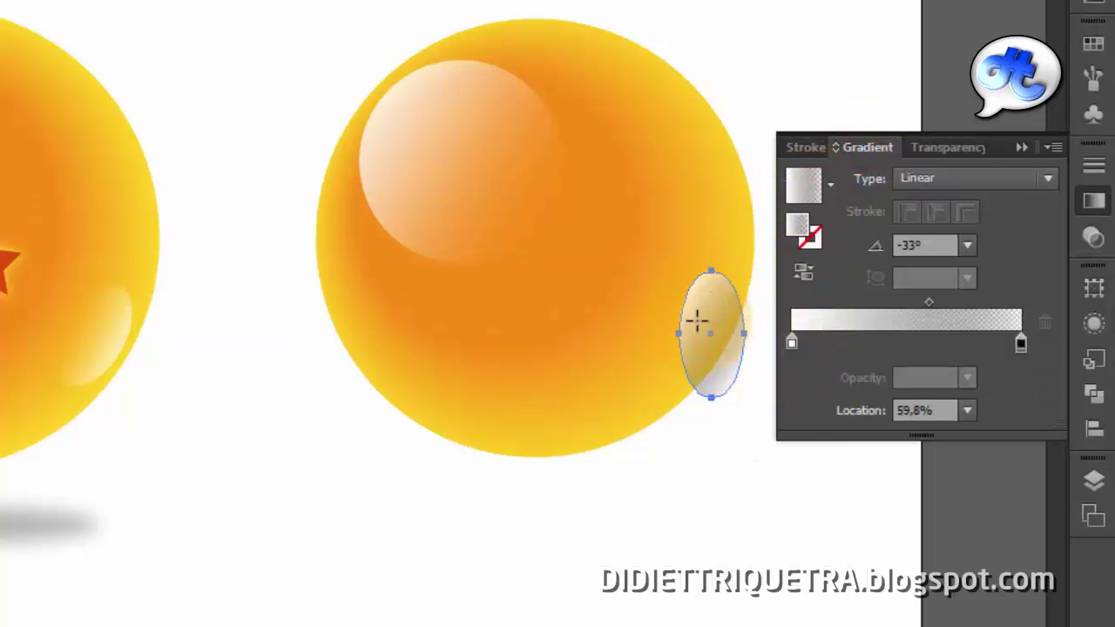
click(947, 149)
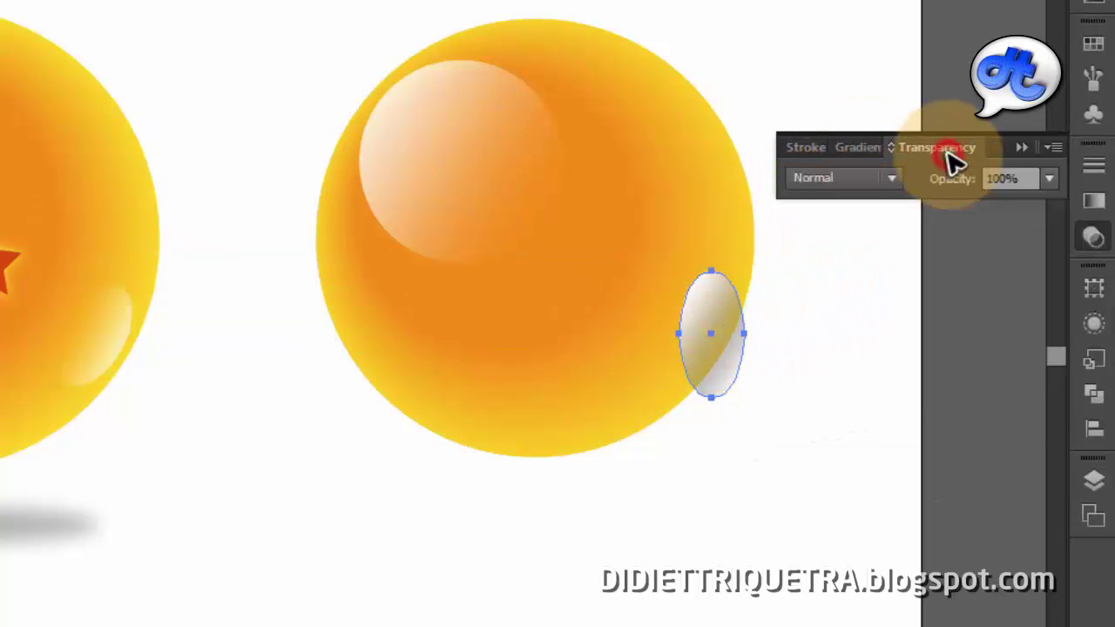
click(891, 178)
click(836, 360)
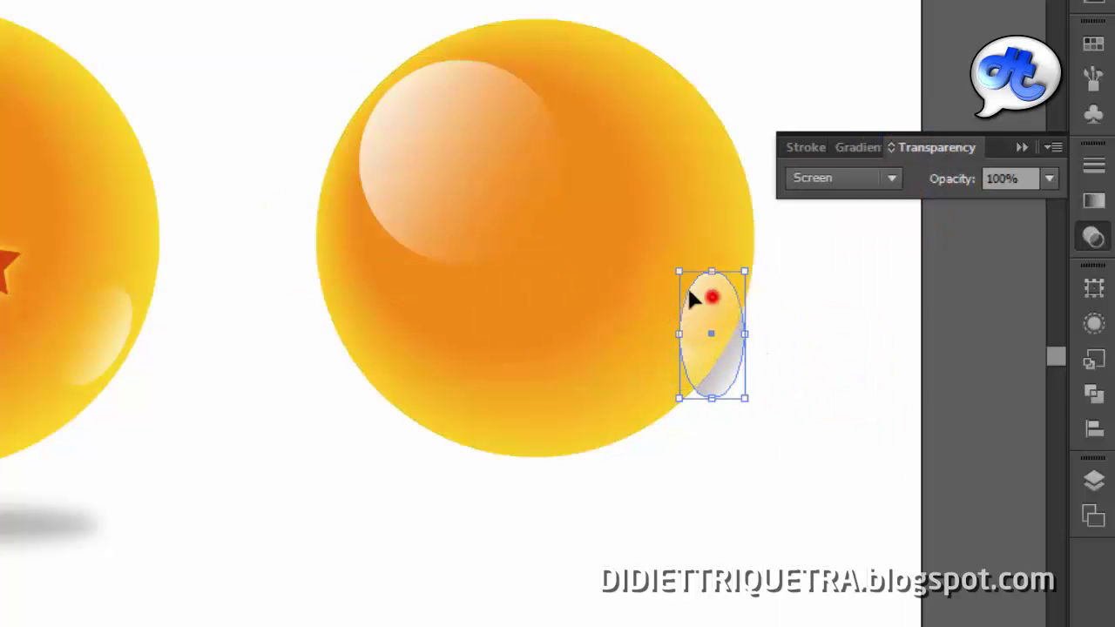
Tilt the small ellipse clockwise to follow the ball's curve and place it just inside the lower-right edge.
drag(712, 296, 665, 284)
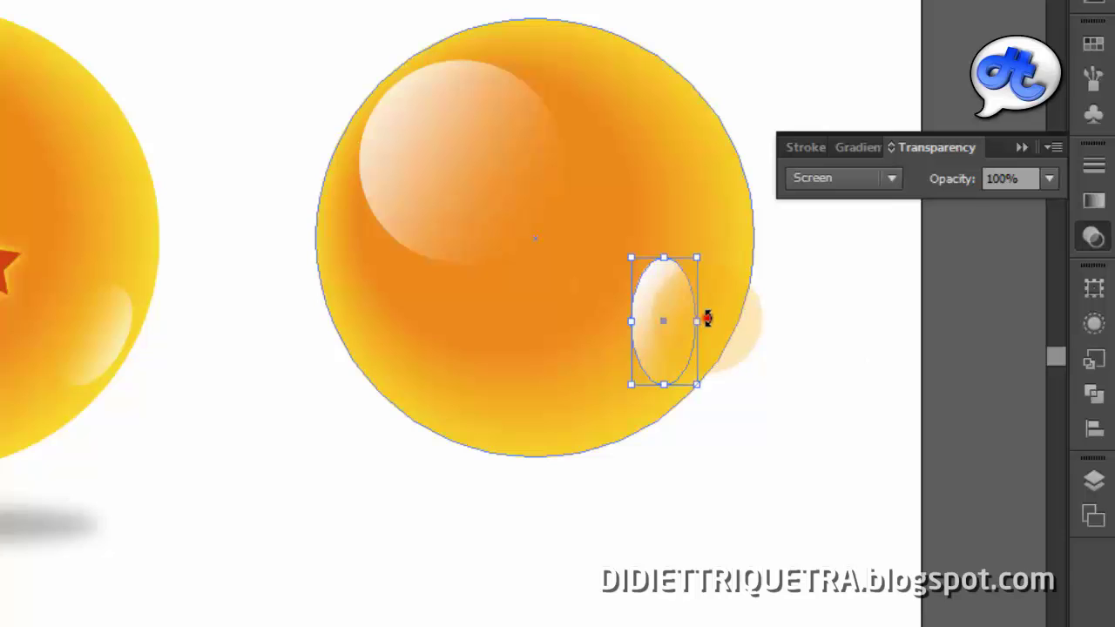
drag(708, 319, 712, 341)
drag(681, 298, 710, 298)
click(846, 323)
Set the gradient angle of the tilted ellipse to 150°.
click(699, 287)
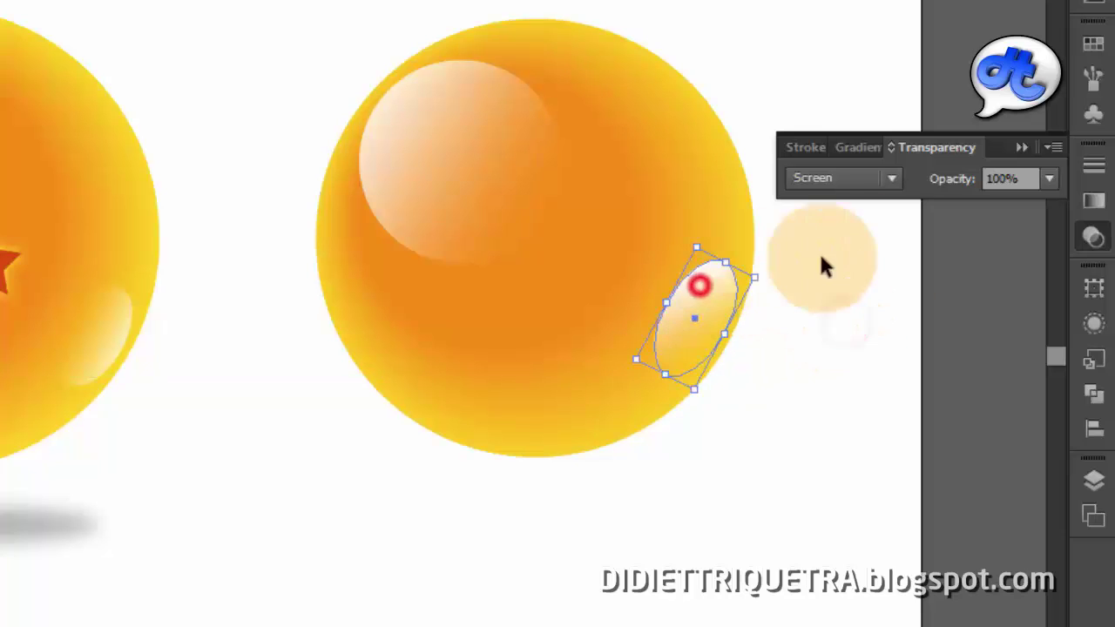
click(859, 148)
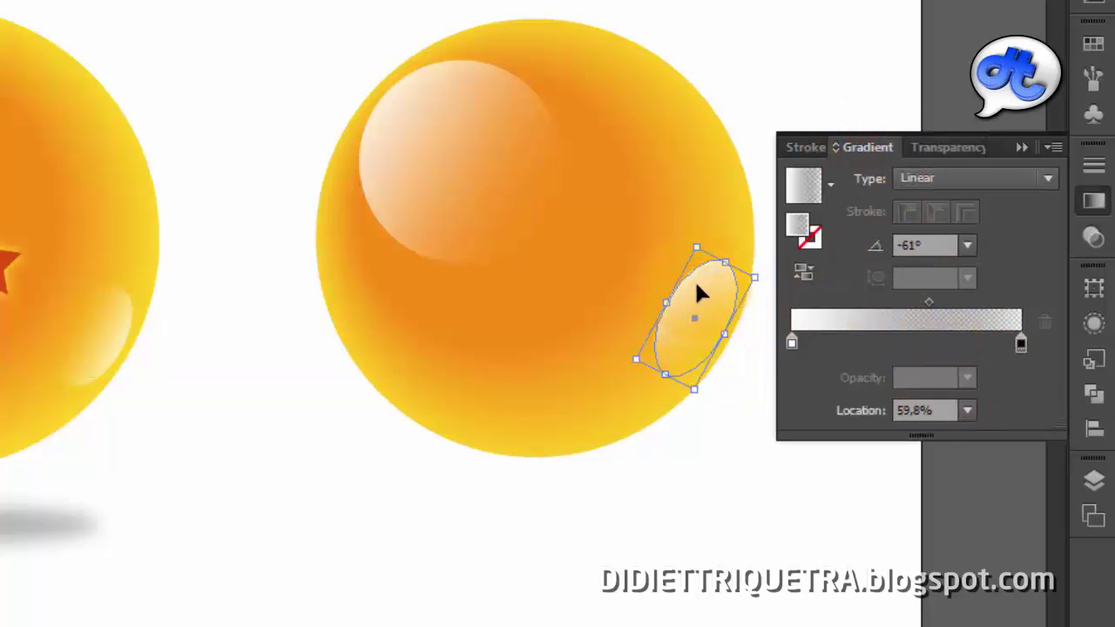
click(920, 244)
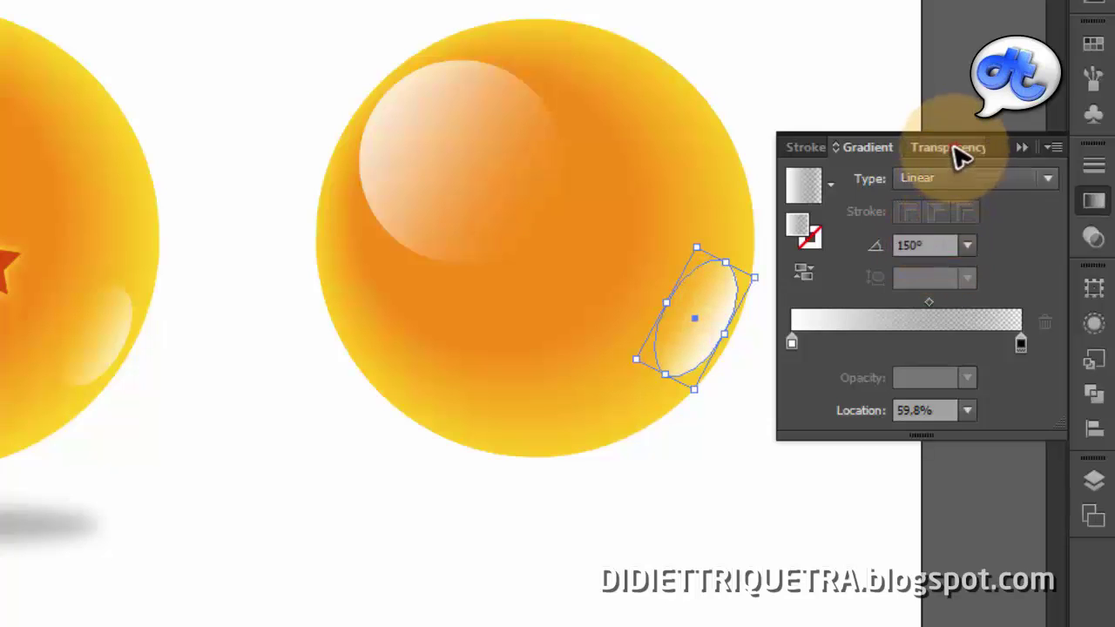
Lower the tilted ellipse's opacity to 80% and deselect it.
click(956, 149)
click(1053, 180)
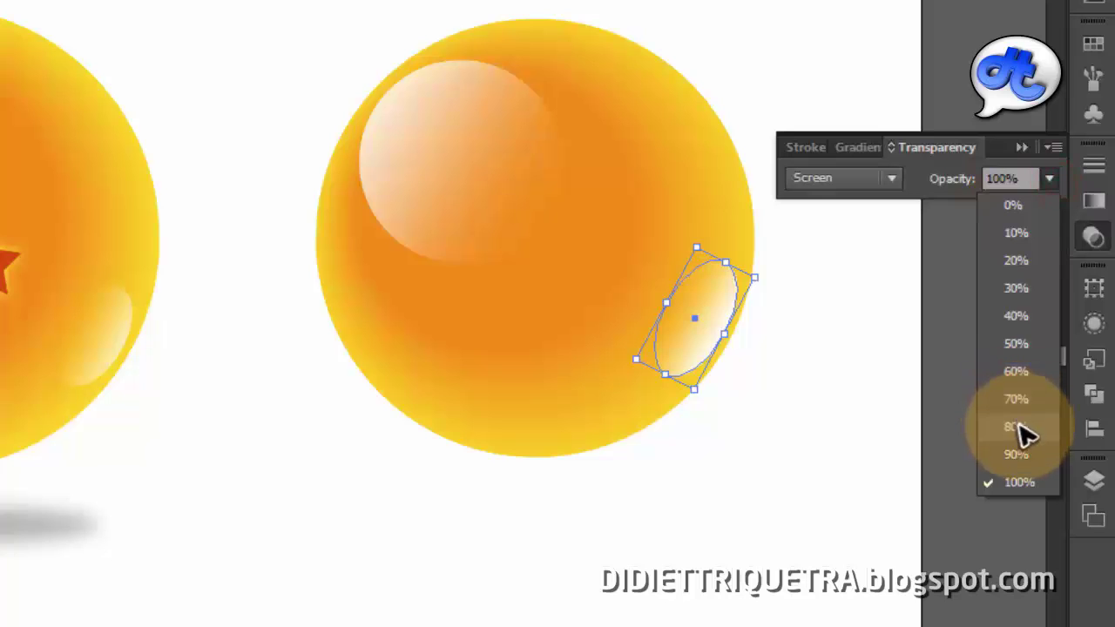
click(1017, 427)
click(932, 399)
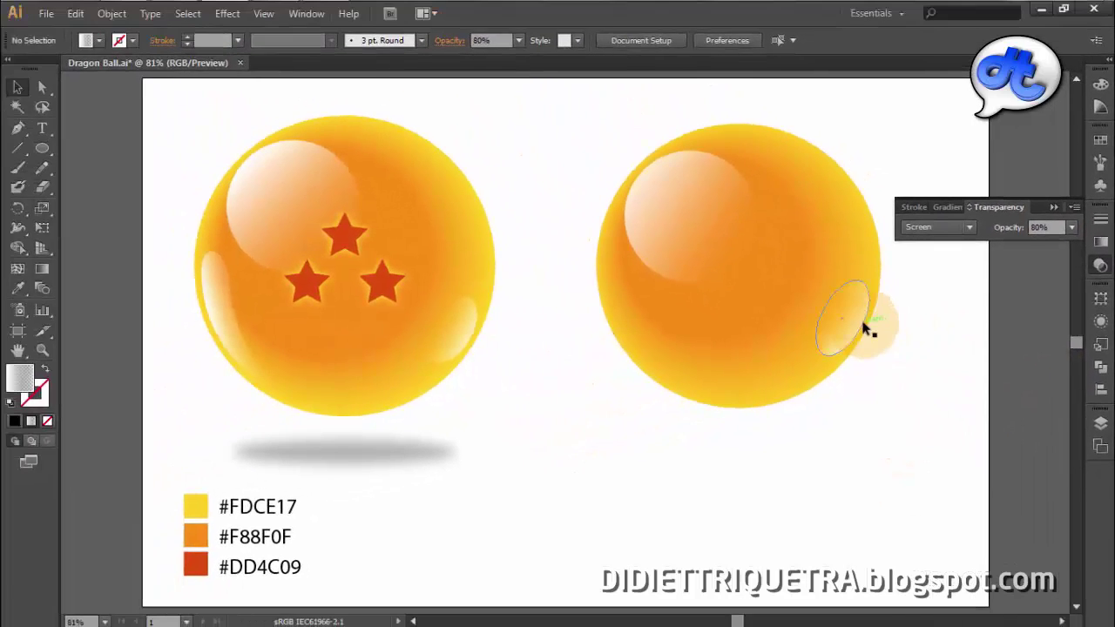
Shrink the tilted ellipse slightly and reposition it just inside the ball's lower-right edge.
click(862, 324)
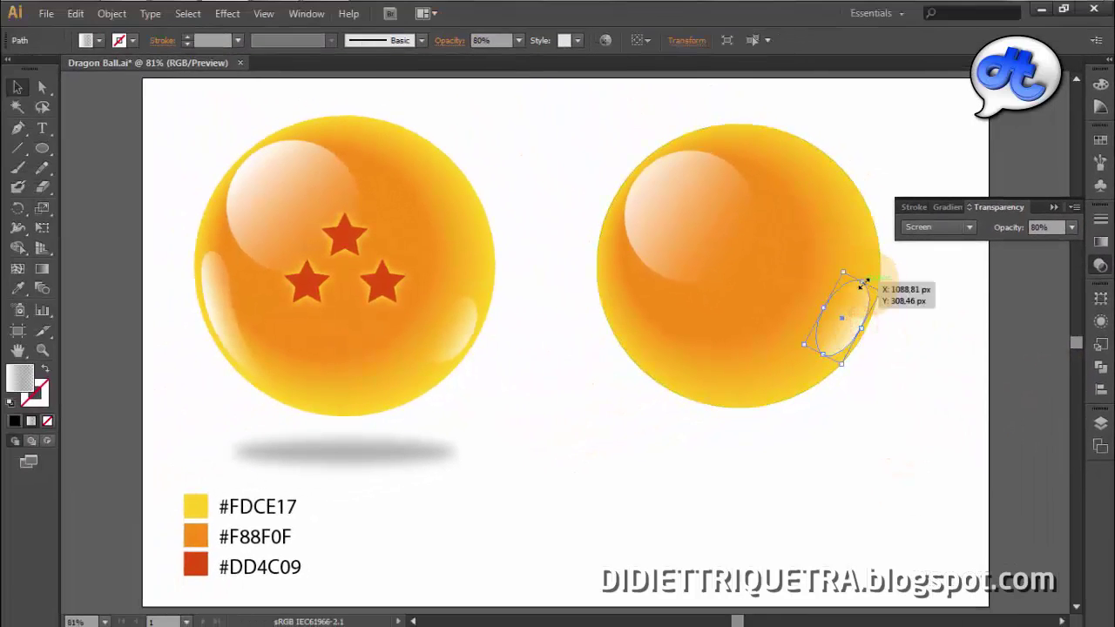
click(928, 329)
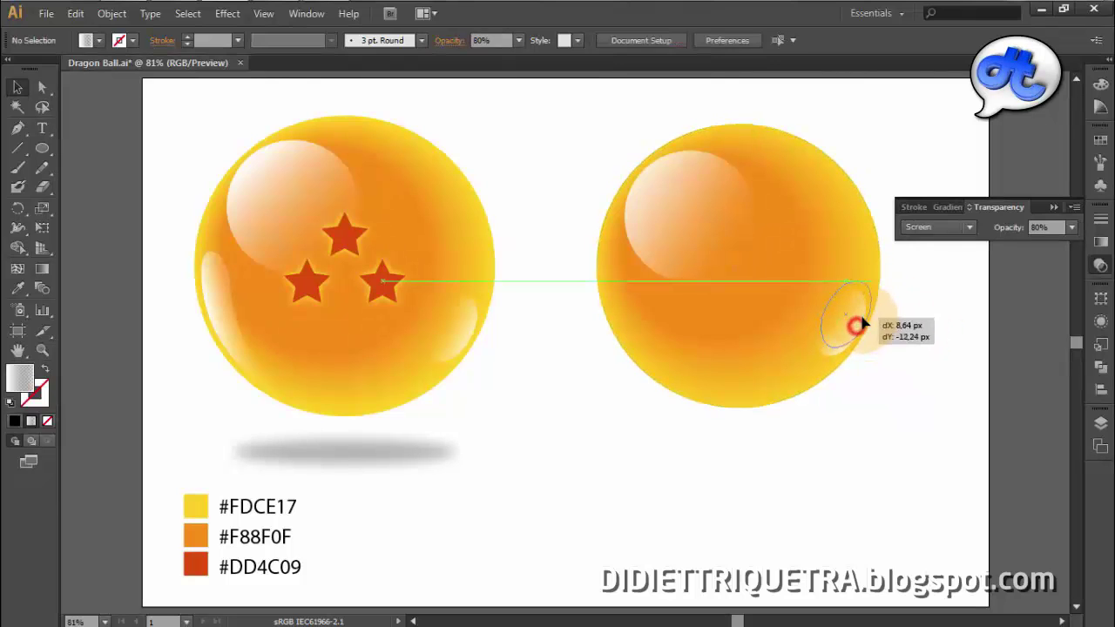
drag(859, 318, 883, 327)
click(943, 319)
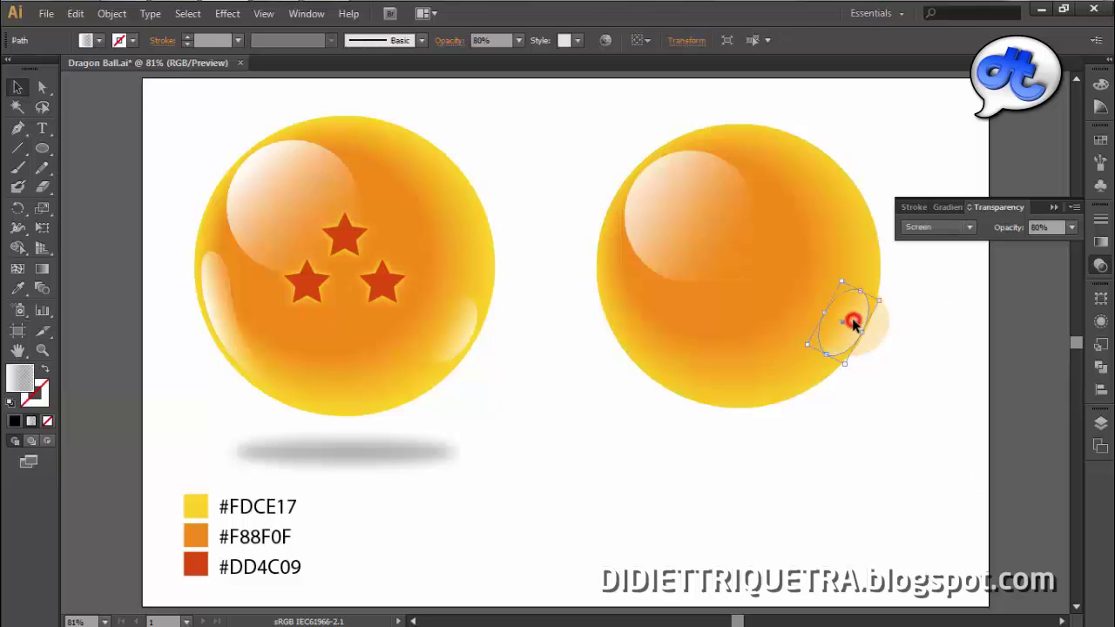
click(908, 364)
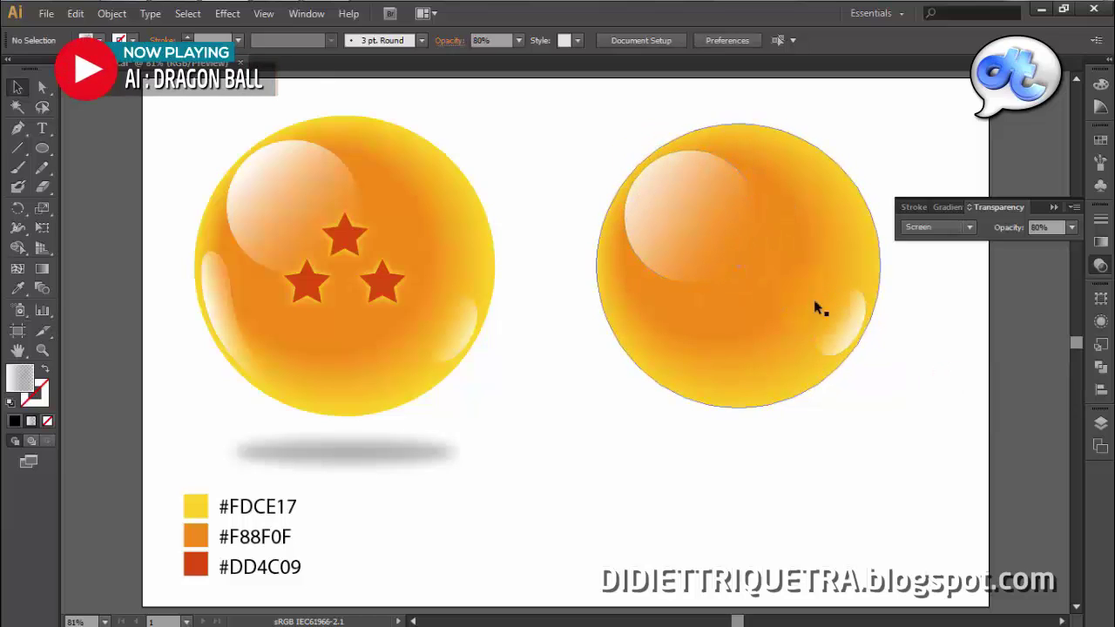
click(670, 183)
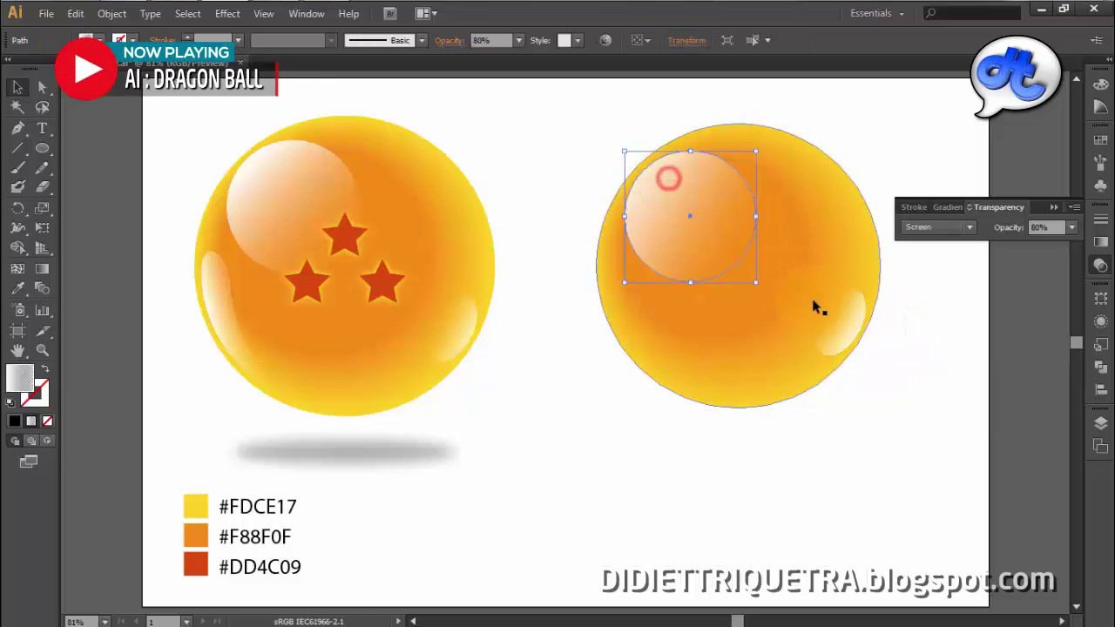
click(904, 312)
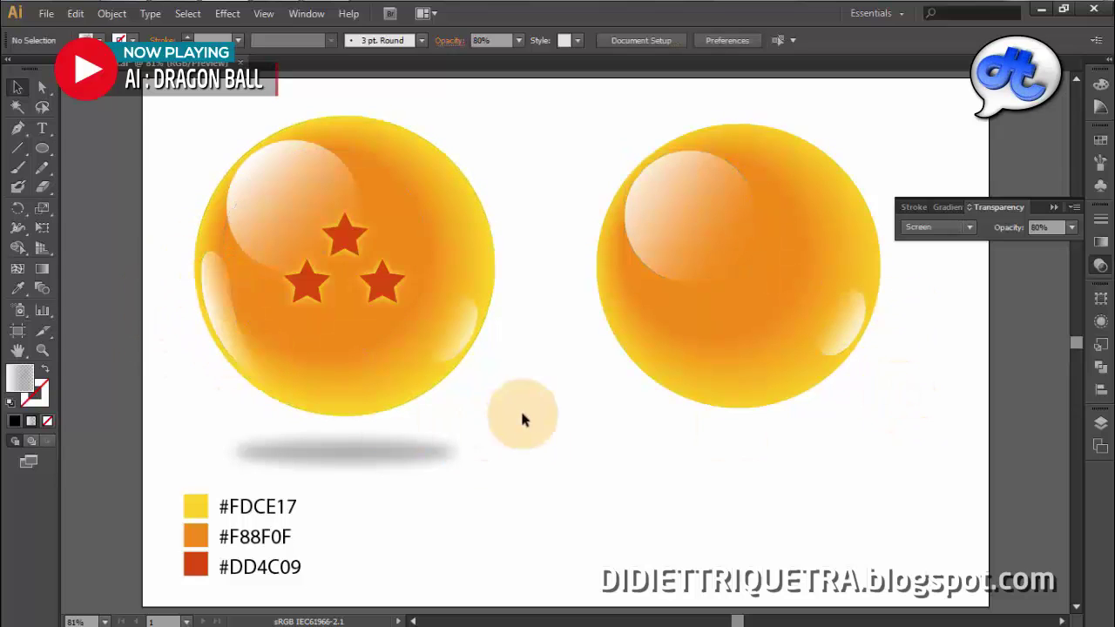
Draw a curved Pen segment along the ball's lower-left inner edge, from its left side down towards the bottom.
click(19, 129)
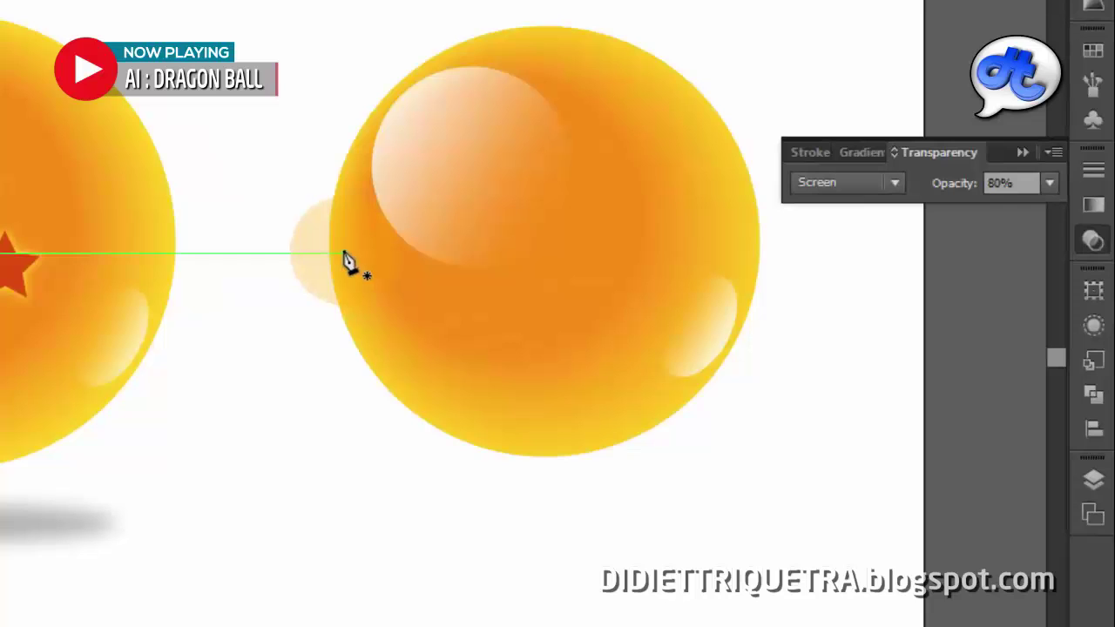
click(344, 254)
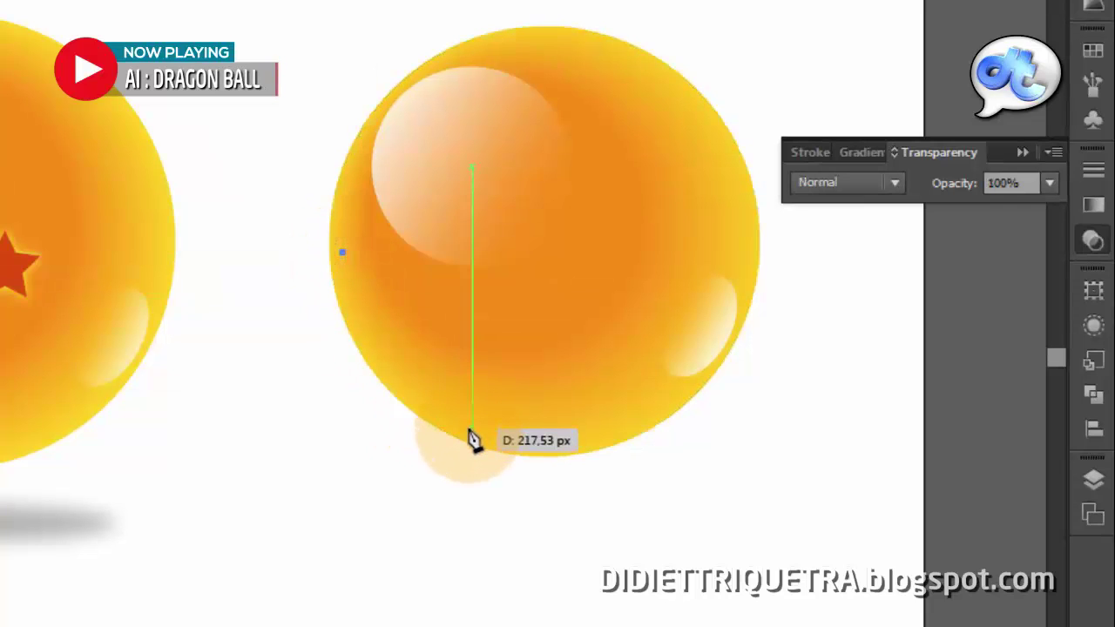
drag(469, 427, 571, 467)
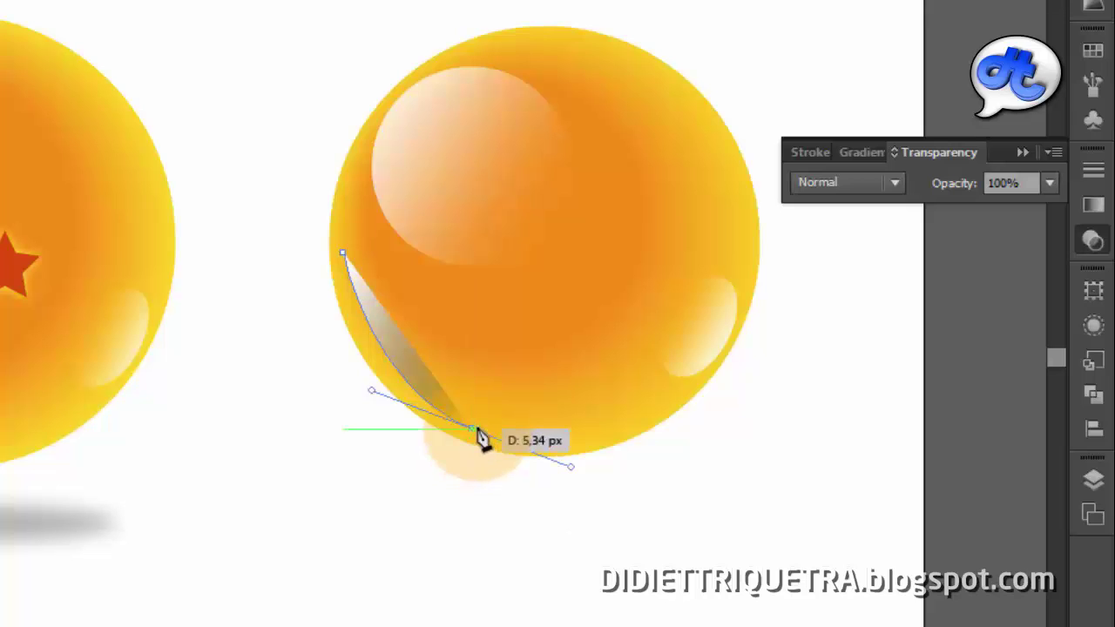
click(398, 276)
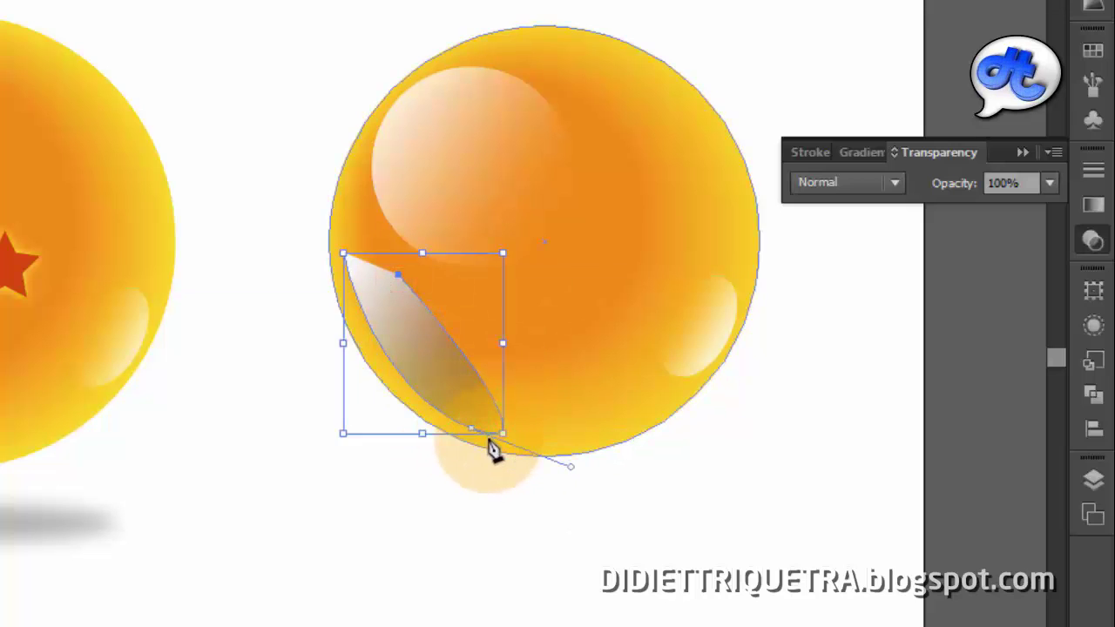
key(ctrl+z)
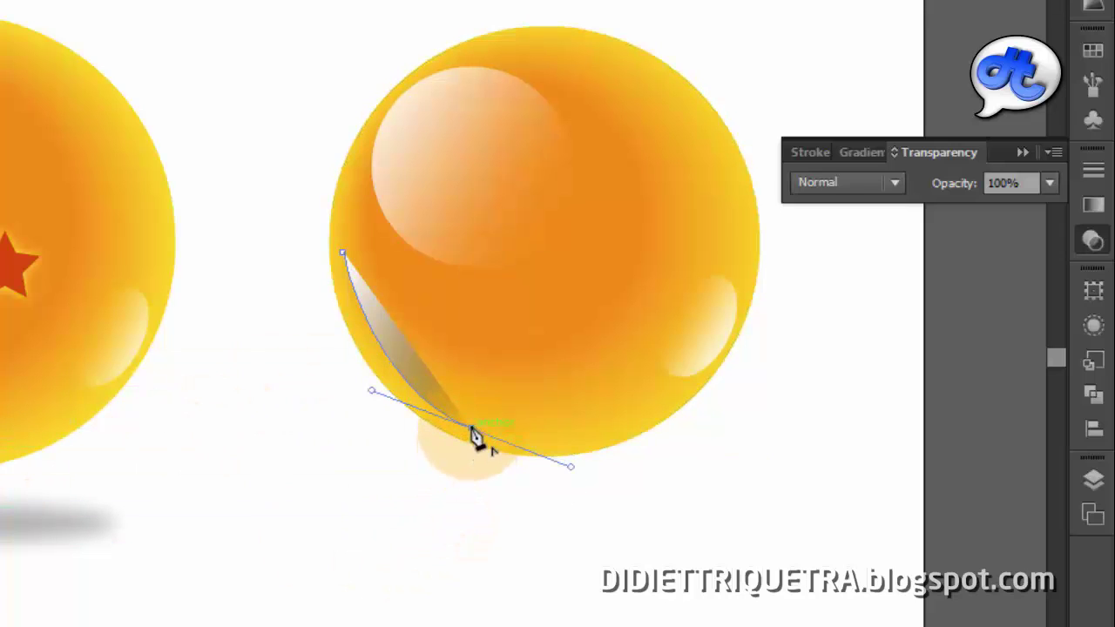
Add a corner anchor on the inner side of the lower-left Pen shape and close the path with a rounded upper end.
key(alt)
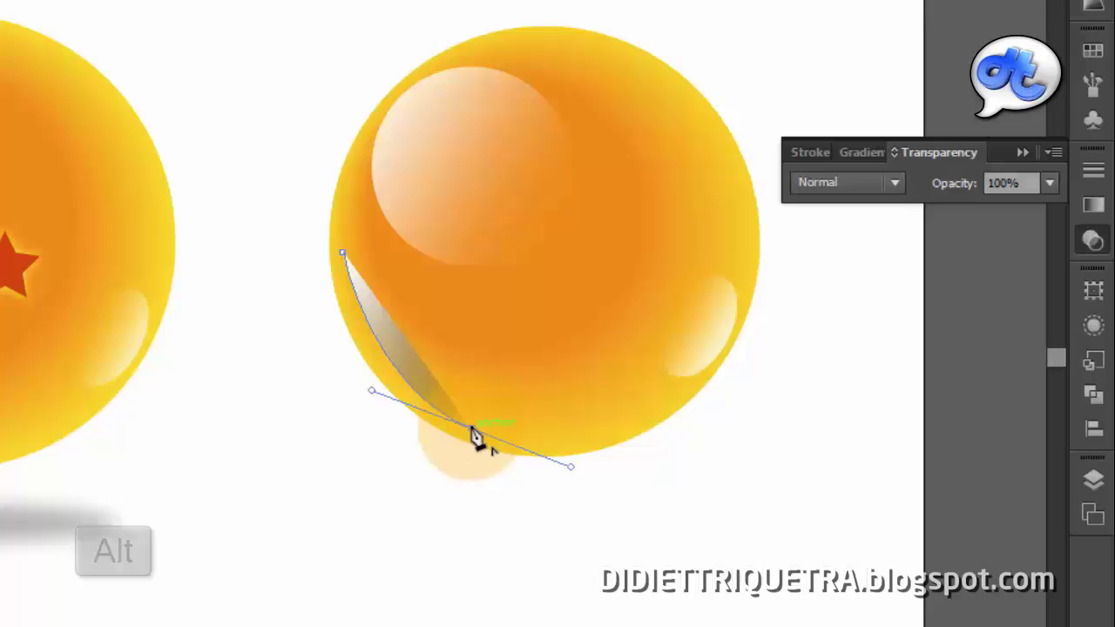
alt+click(471, 427)
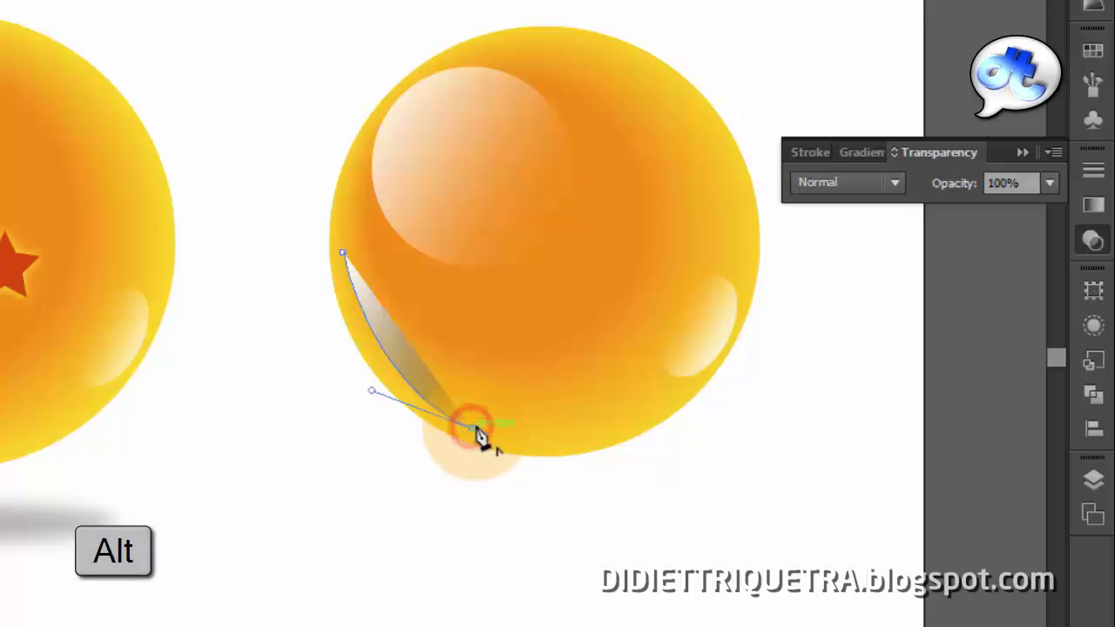
click(394, 278)
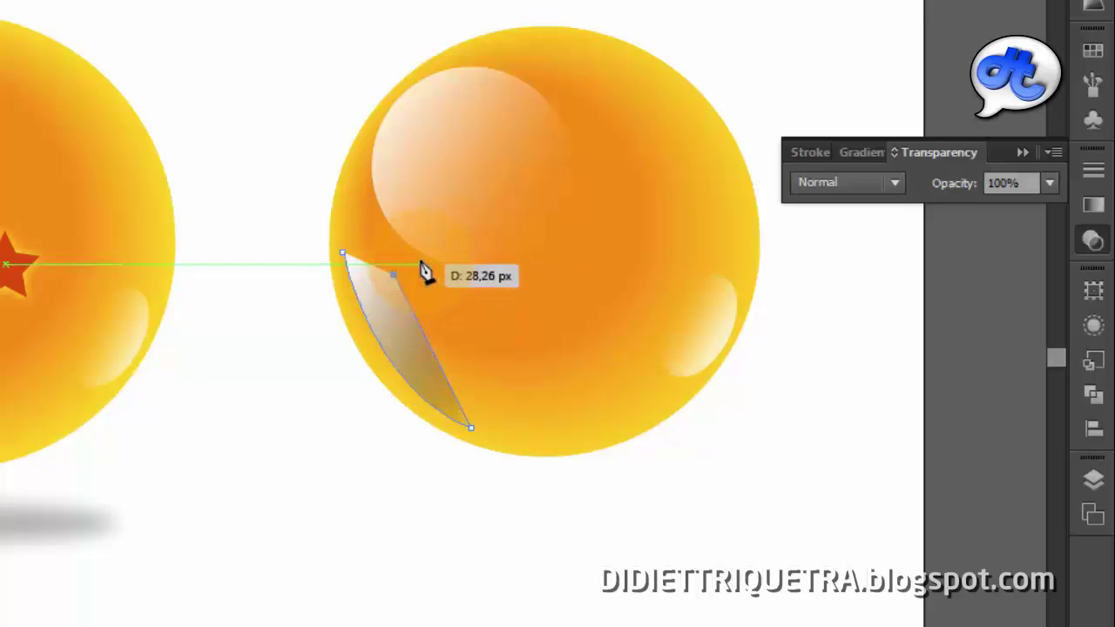
click(343, 253)
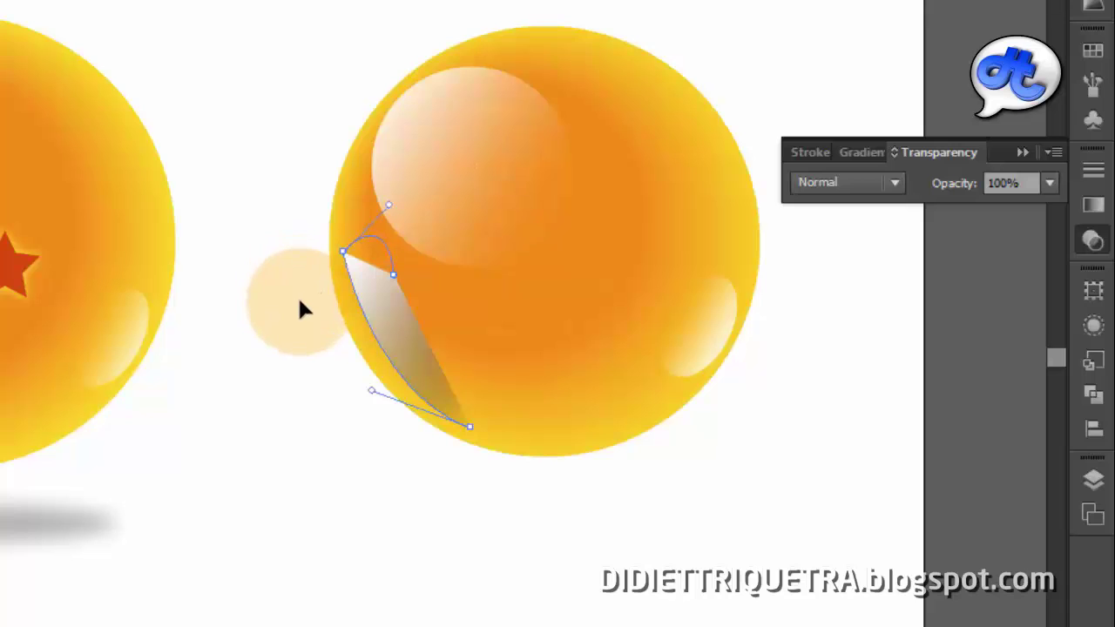
drag(299, 300, 321, 295)
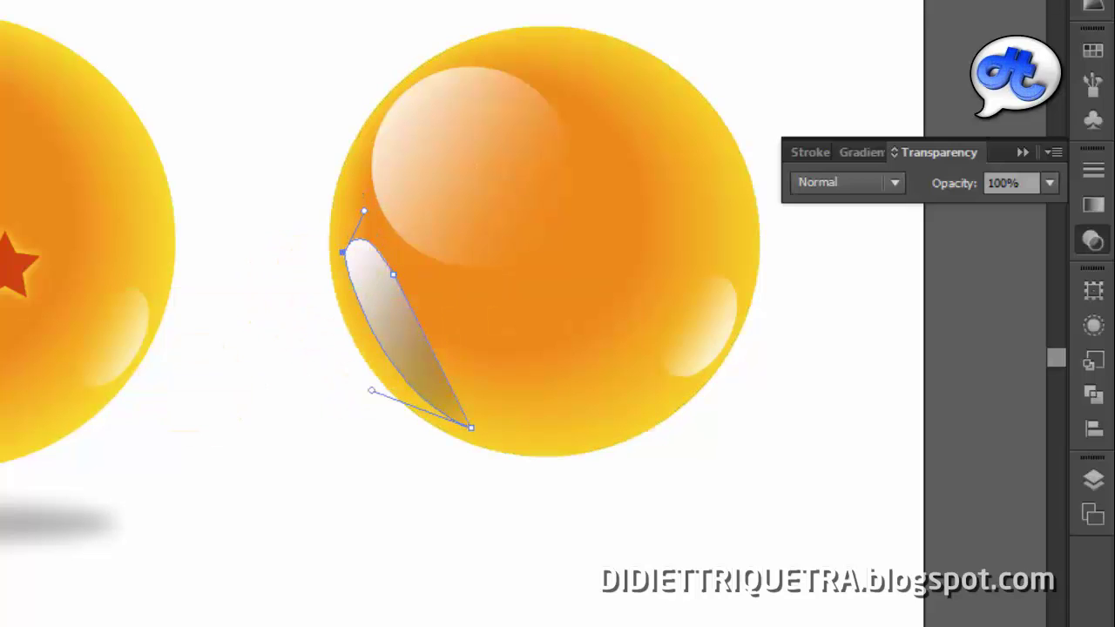
Adjust the direction handle of the closed highlight's upper-left anchor to flatten its rounded upper end slightly.
key(v)
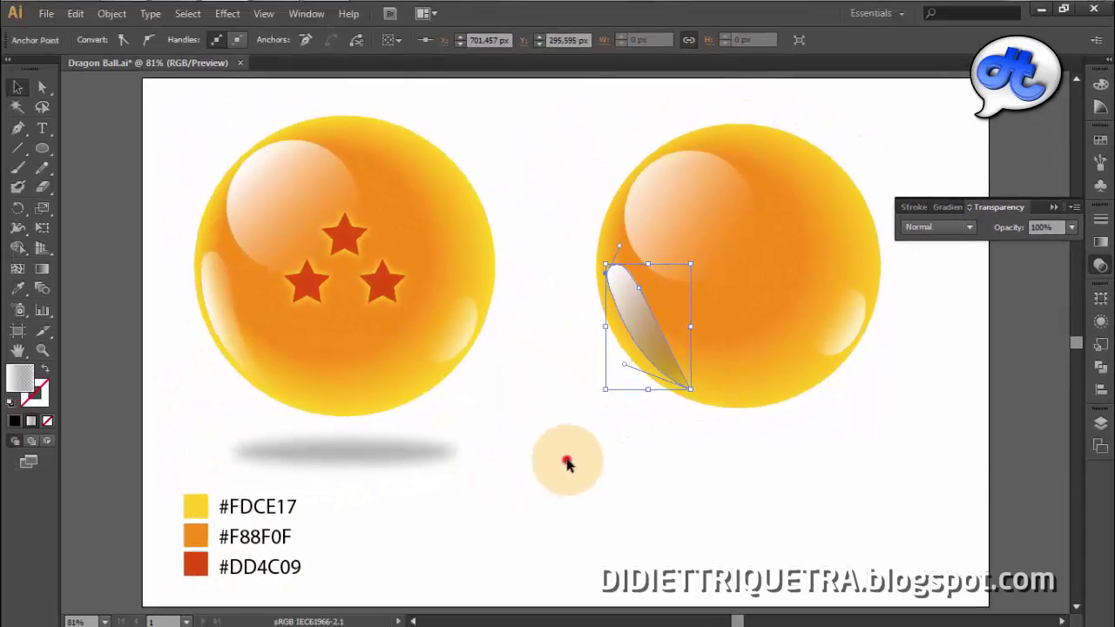
click(282, 537)
click(628, 317)
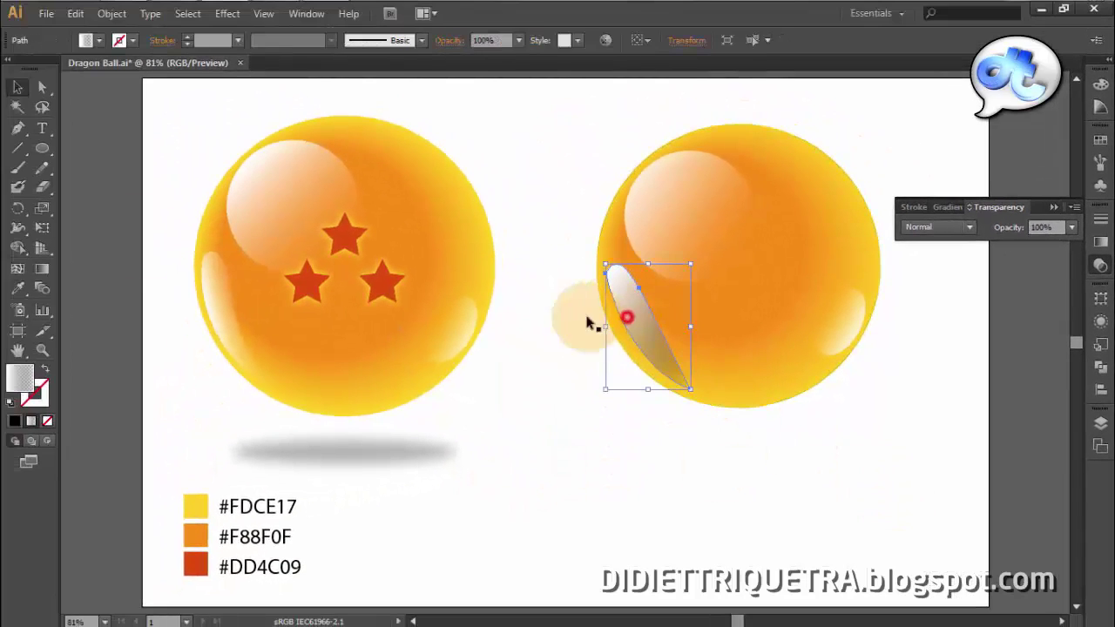
click(44, 88)
click(47, 89)
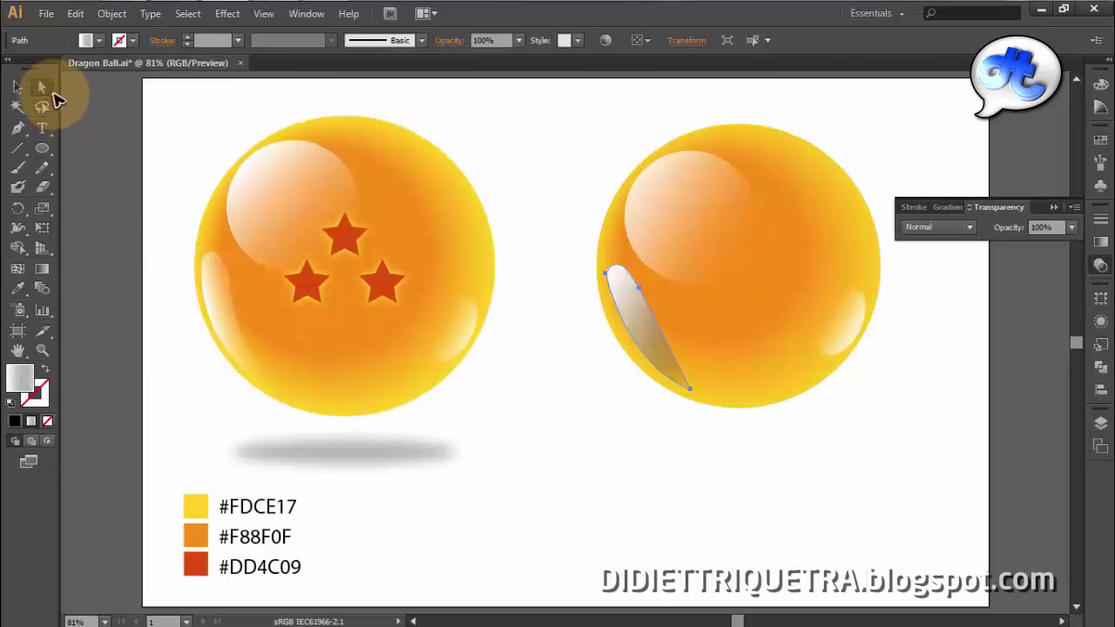
drag(46, 89, 115, 91)
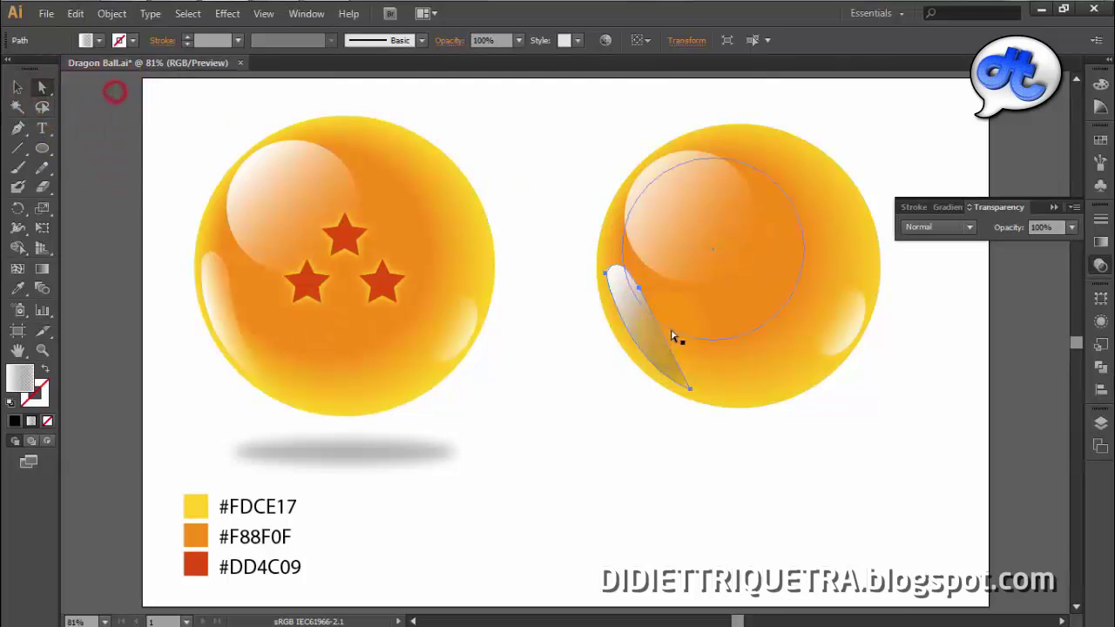
click(638, 292)
scroll(638, 292, up, 2)
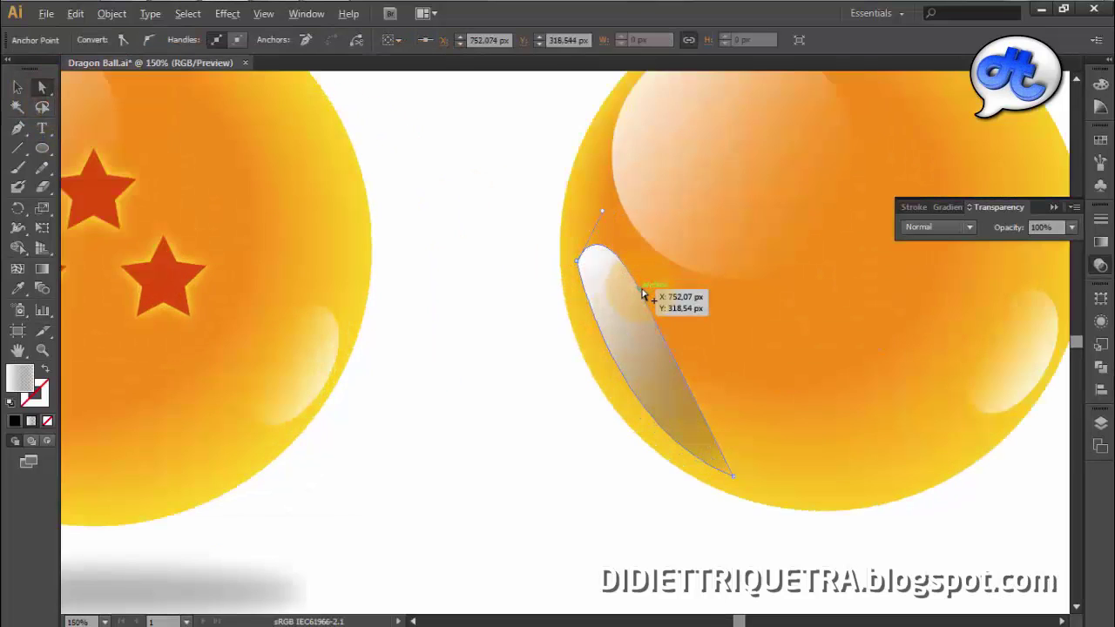
click(601, 209)
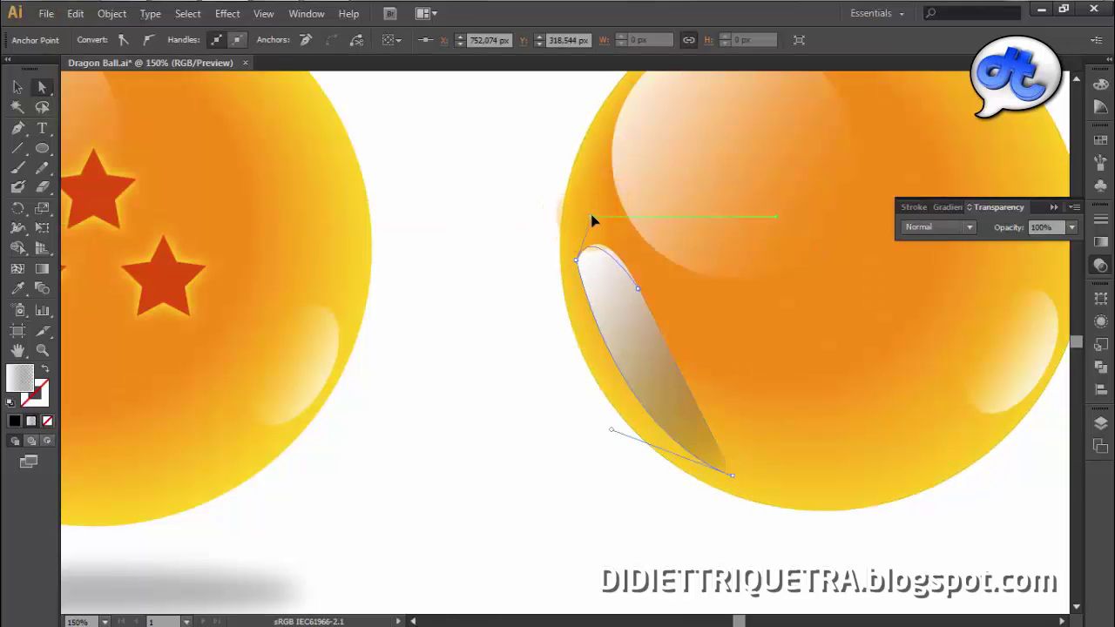
drag(592, 217, 591, 217)
Convert the highlight's inner anchor to a smooth point and adjust its handles so the inner side curves.
click(638, 288)
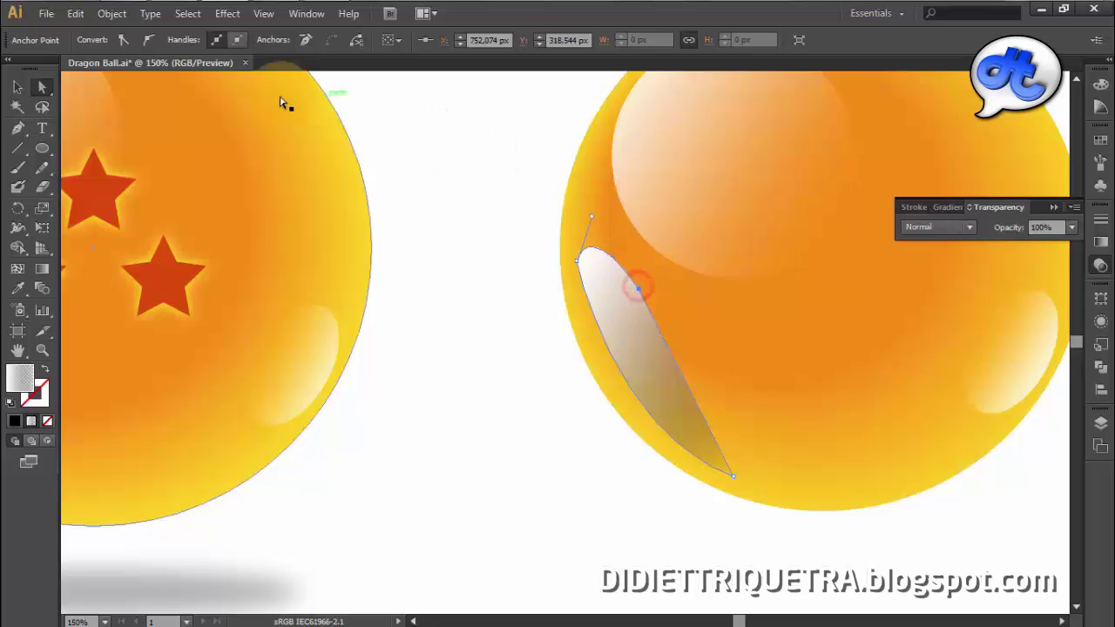
click(152, 41)
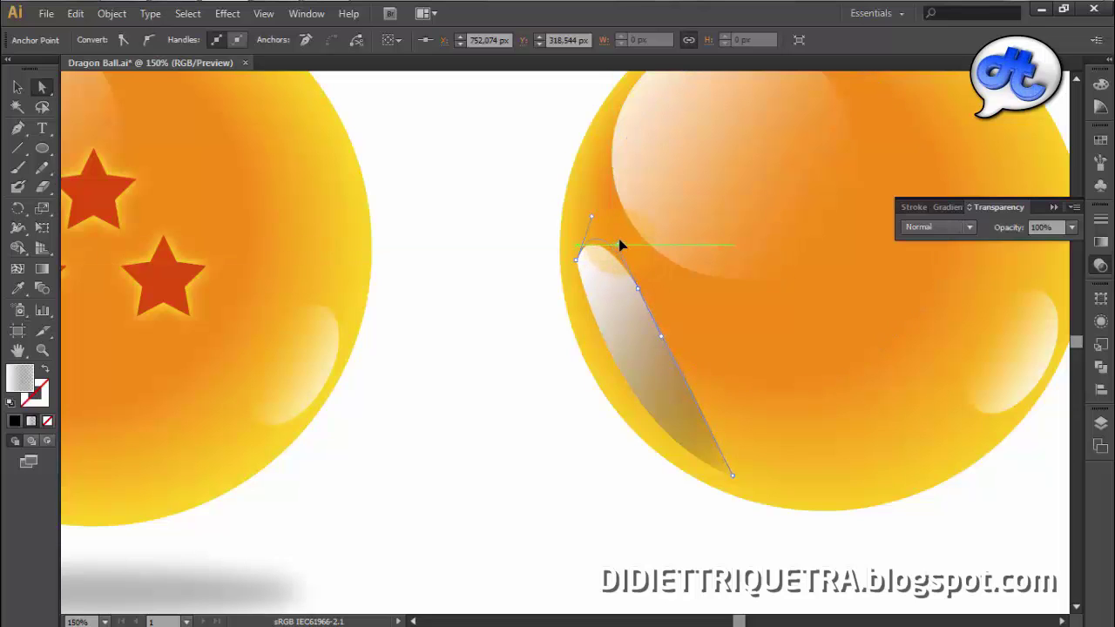
click(654, 340)
Convert the highlight's upper-left anchor to a smooth point and set its handles vertical to follow the ball's edge.
click(568, 261)
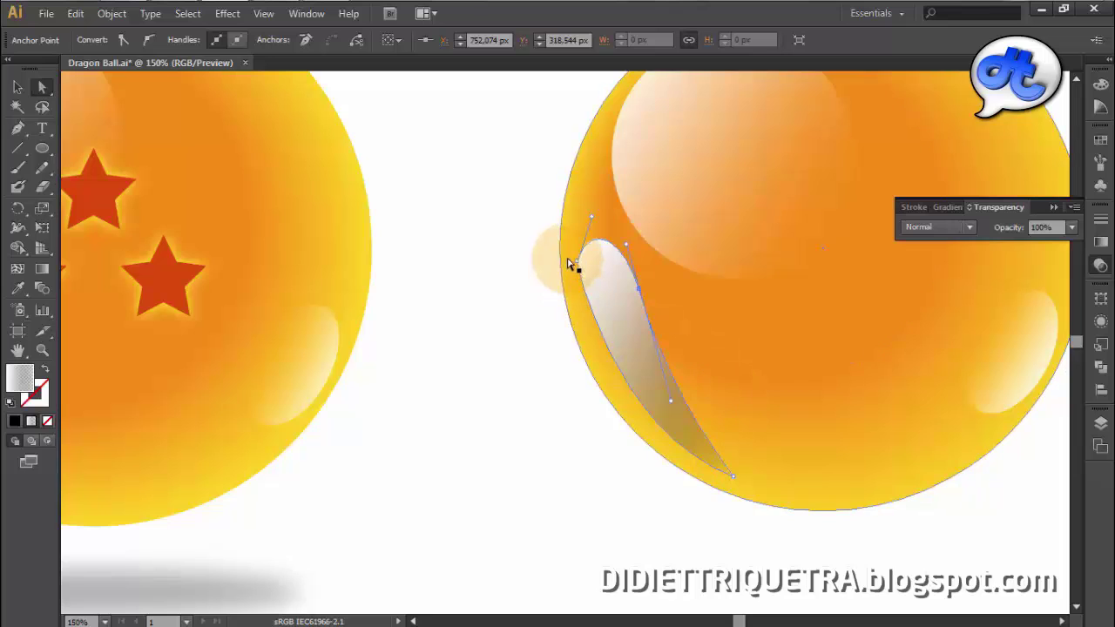
click(578, 260)
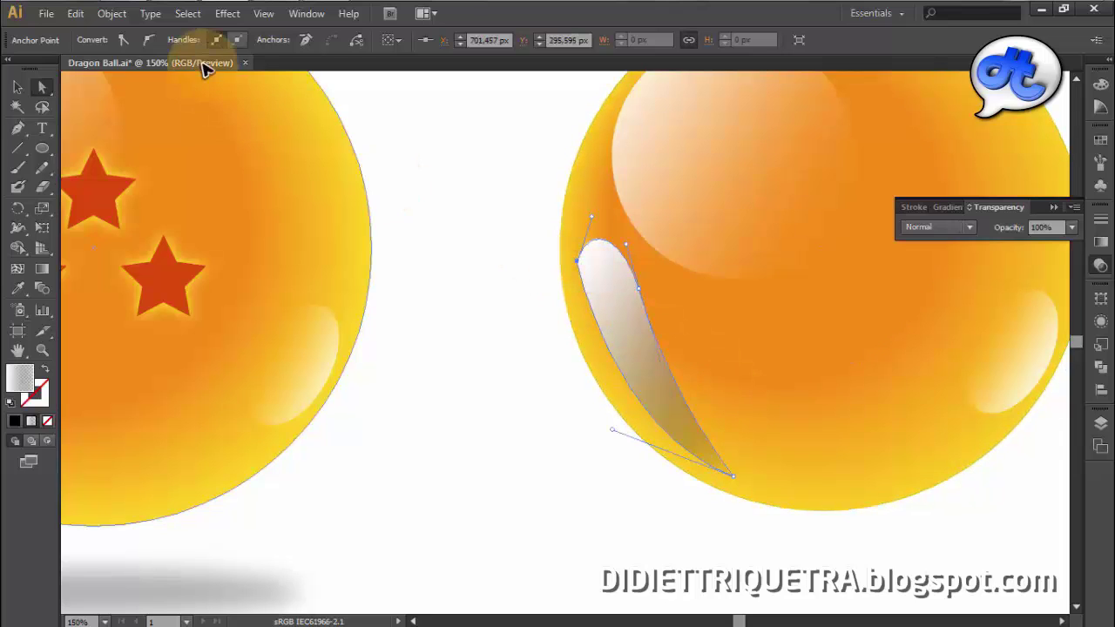
click(150, 41)
drag(572, 327, 576, 316)
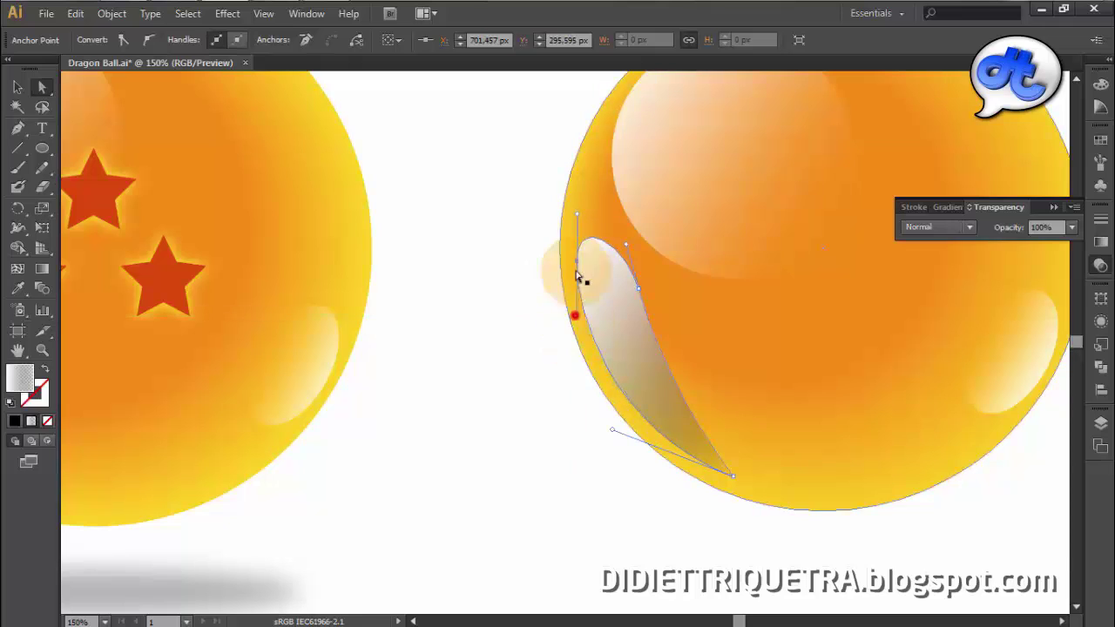
click(575, 214)
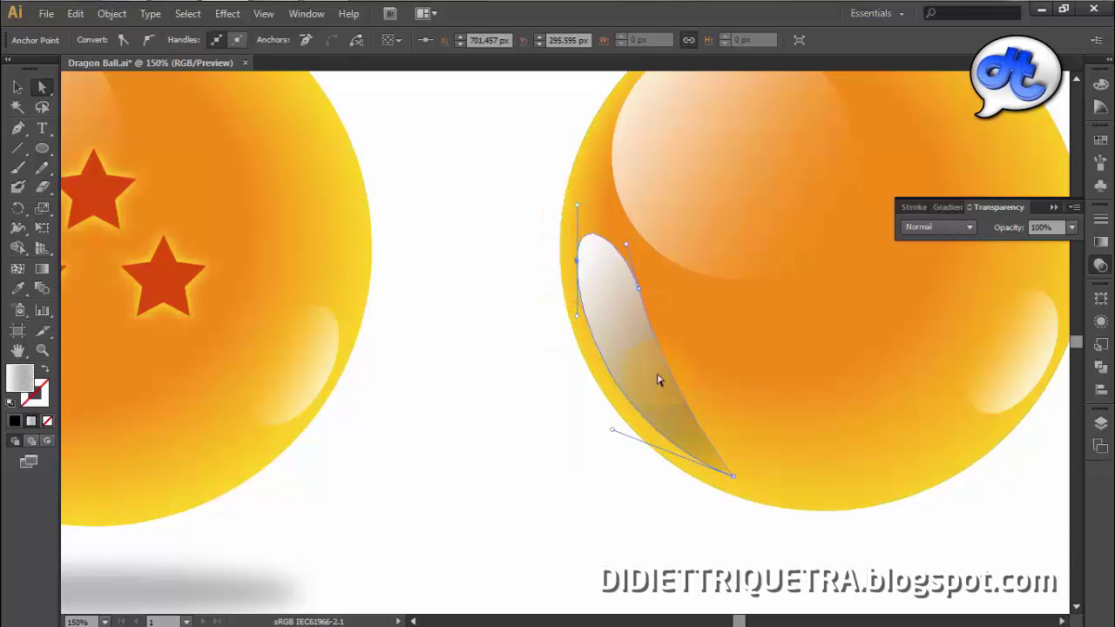
Nudge the highlight's bottom tip slightly down, steepen the inner anchor's handles, and deselect the shape.
click(734, 481)
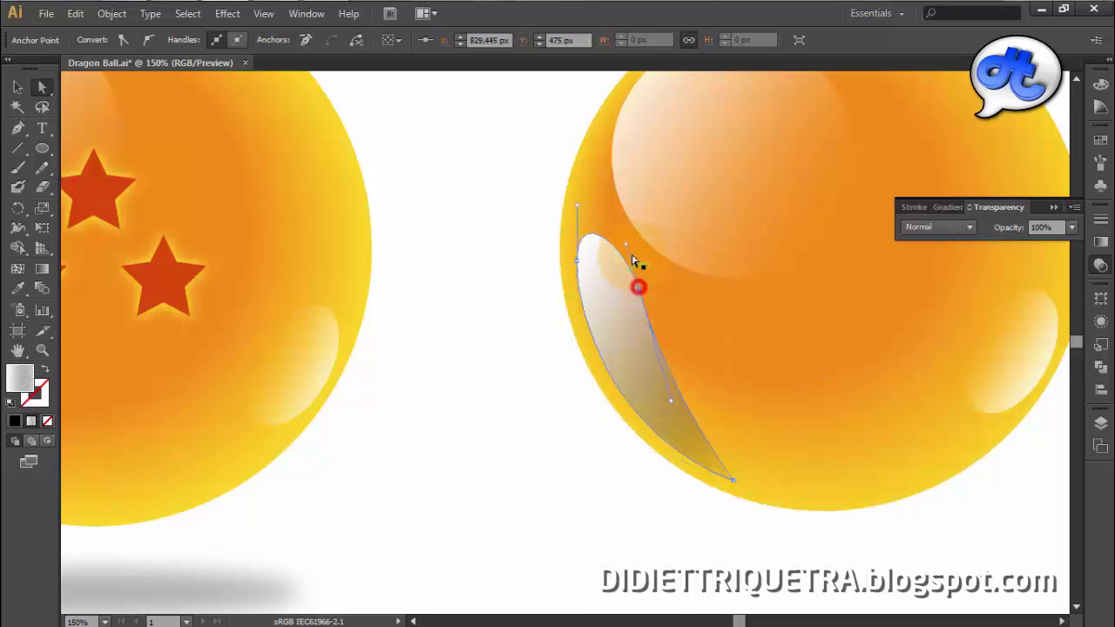
drag(627, 248, 632, 234)
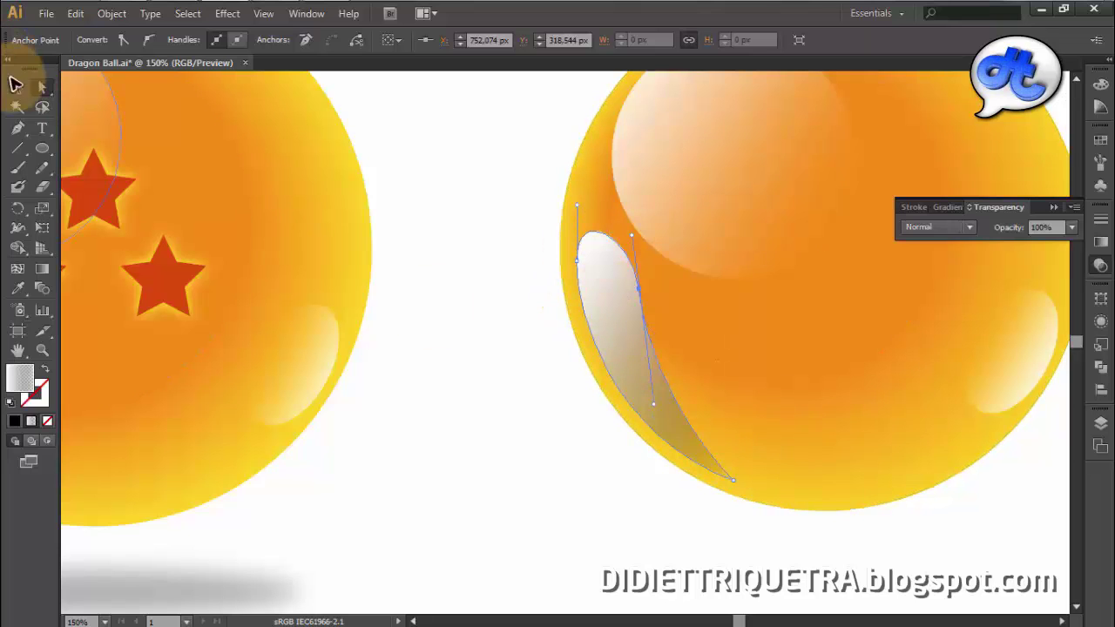
click(16, 83)
click(424, 368)
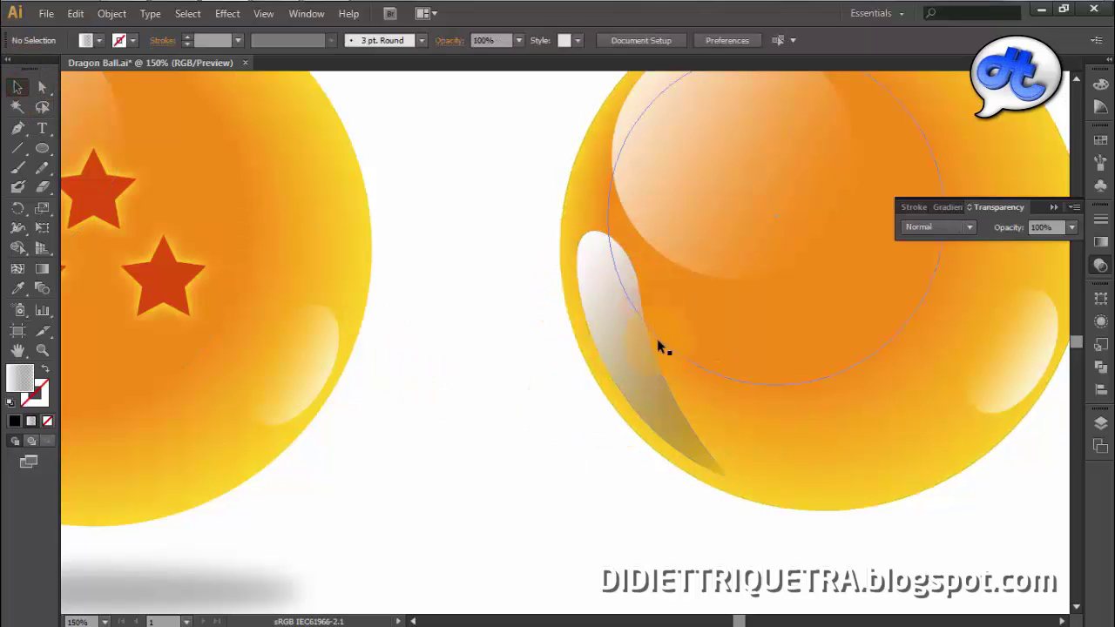
Check the end stop of the lower-left highlight's gradient, and set the shape's blending mode to Screen.
click(606, 288)
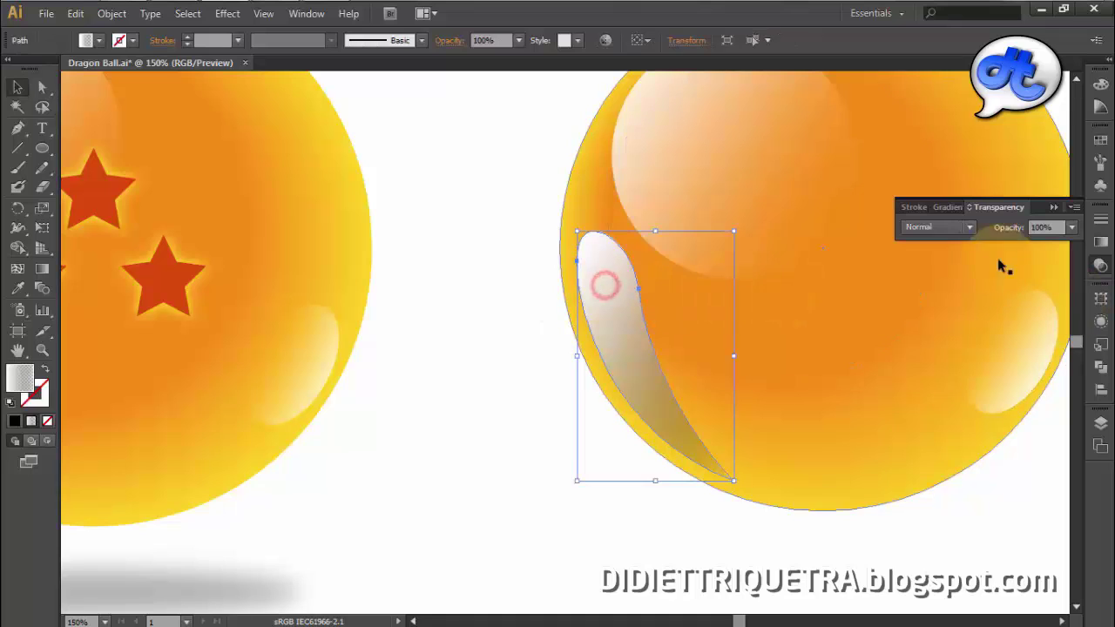
click(952, 214)
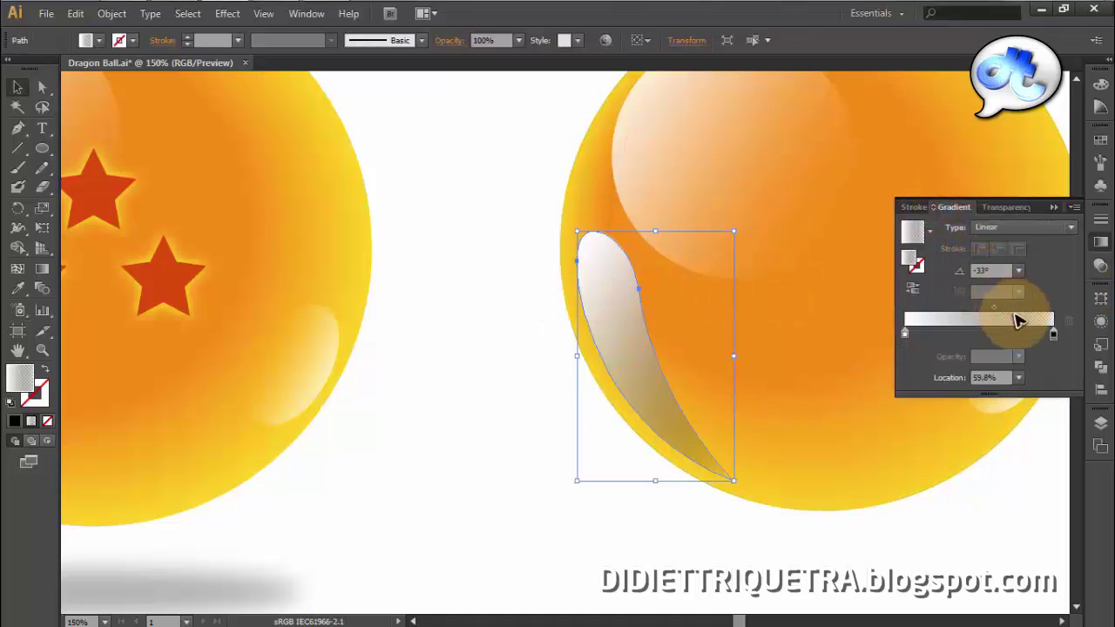
double_click(1054, 333)
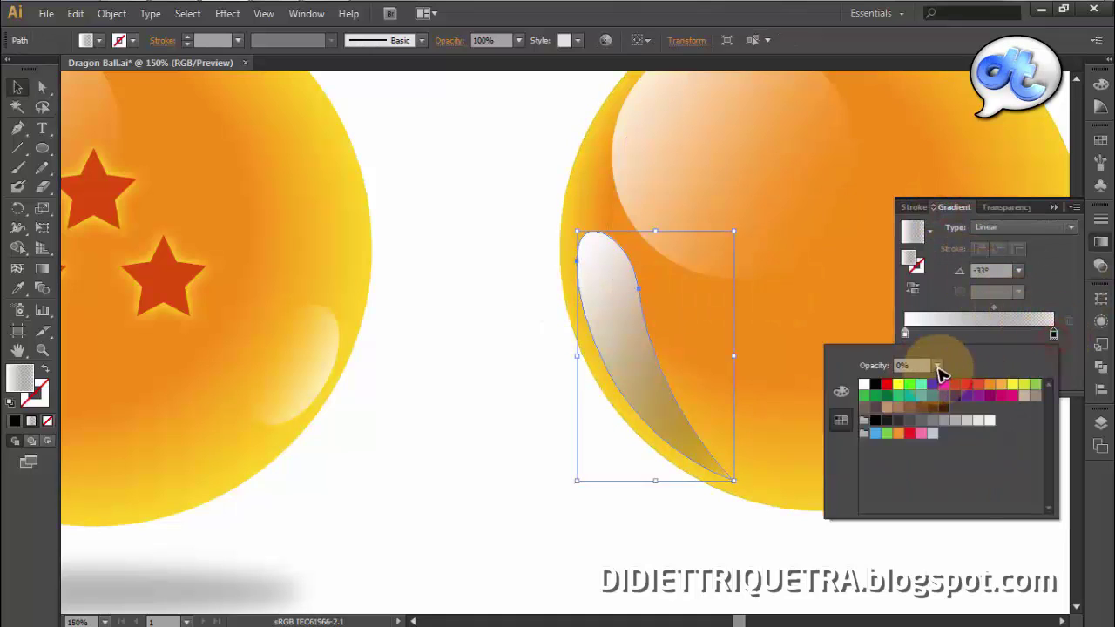
click(950, 366)
click(1030, 336)
click(1004, 207)
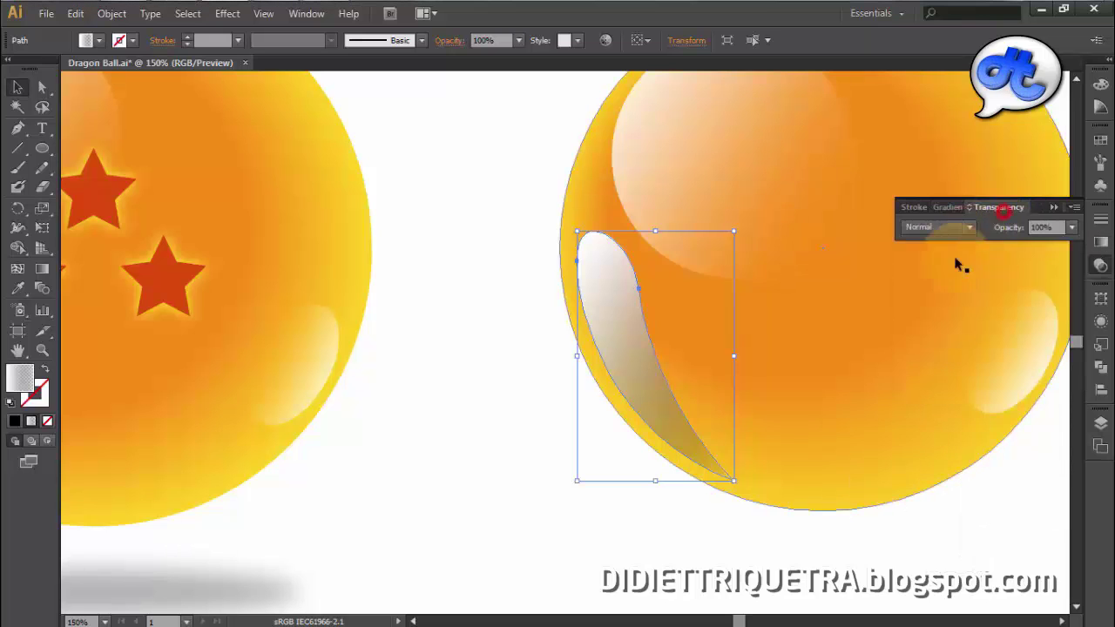
click(968, 227)
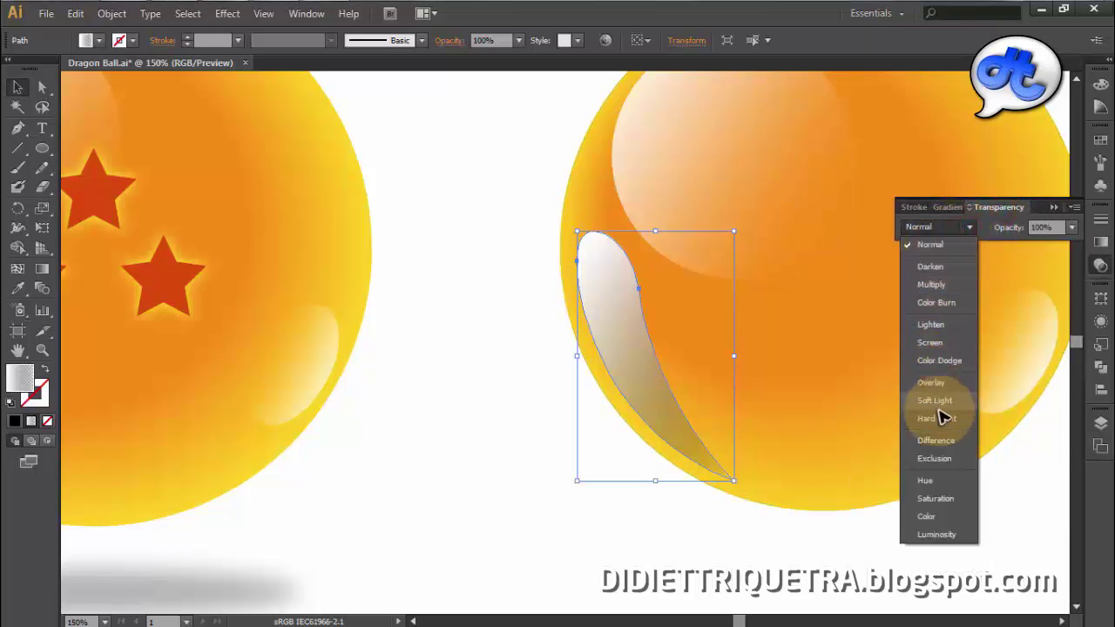
click(939, 343)
click(515, 386)
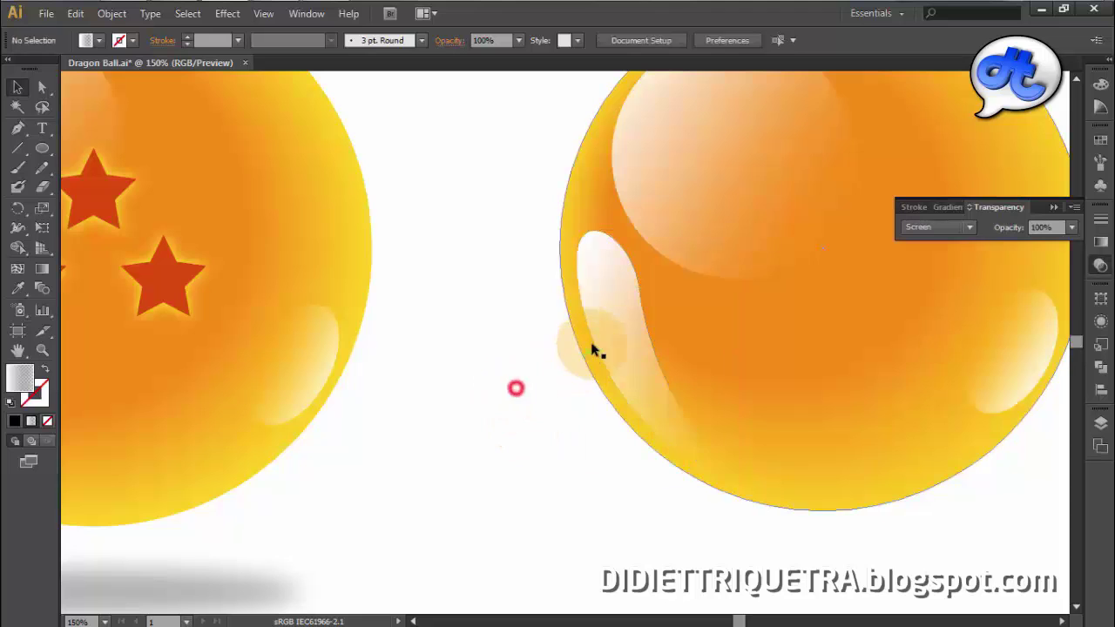
Set the gradient angle of the lower-left highlight to 21°.
key(ctrl+minus)
key(ctrl+minus)
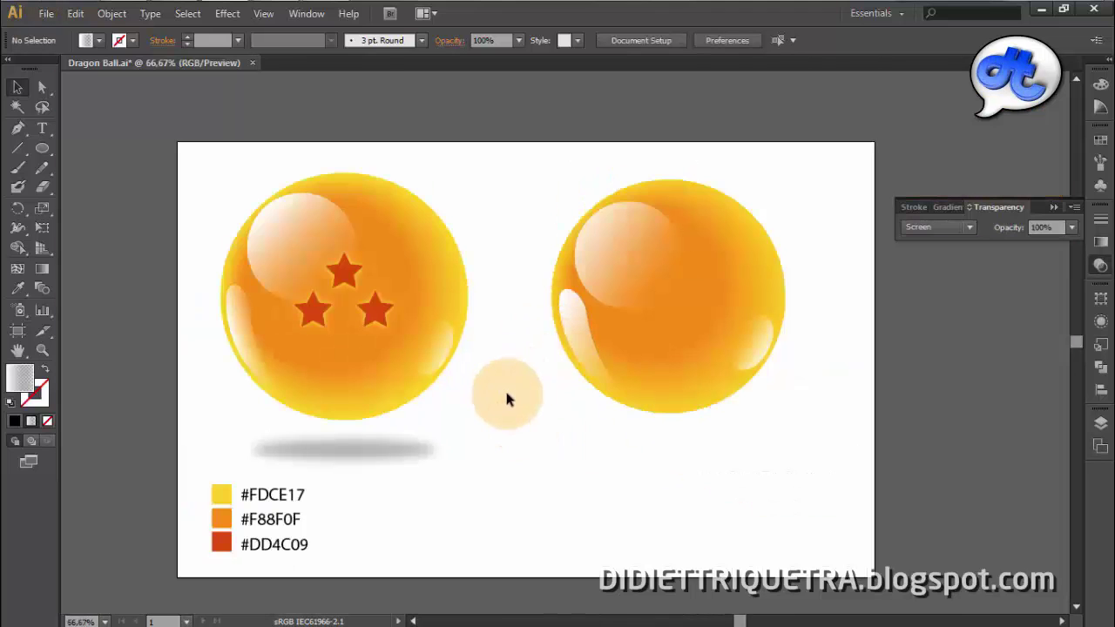
scroll(505, 397, up, 1)
click(620, 281)
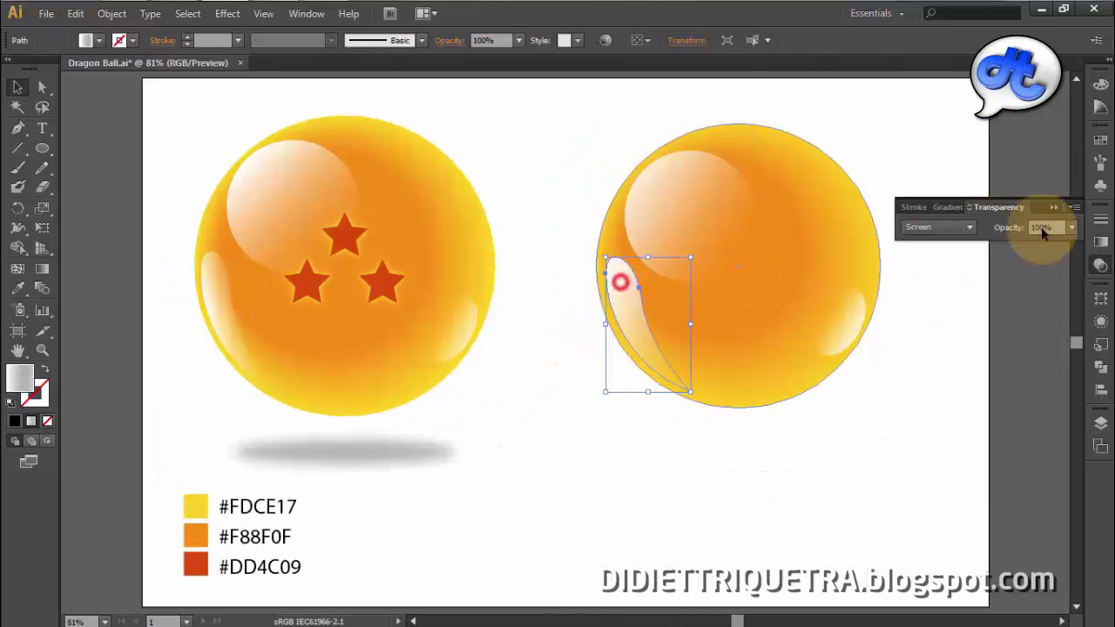
click(949, 208)
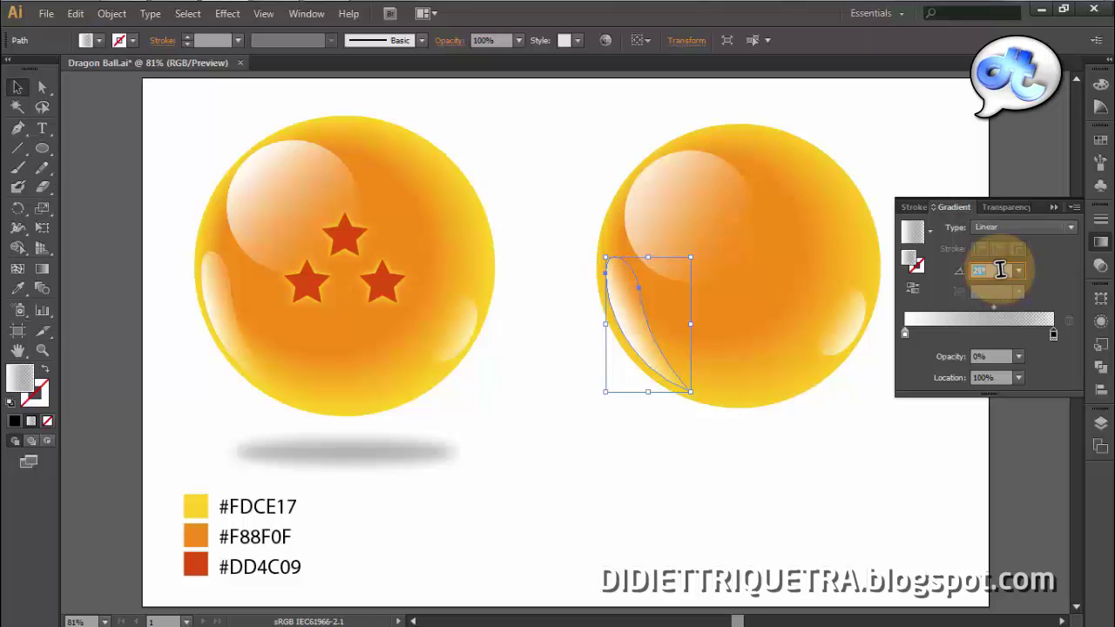
Lower the lower-left highlight's opacity to 80% and deselect it.
click(1006, 207)
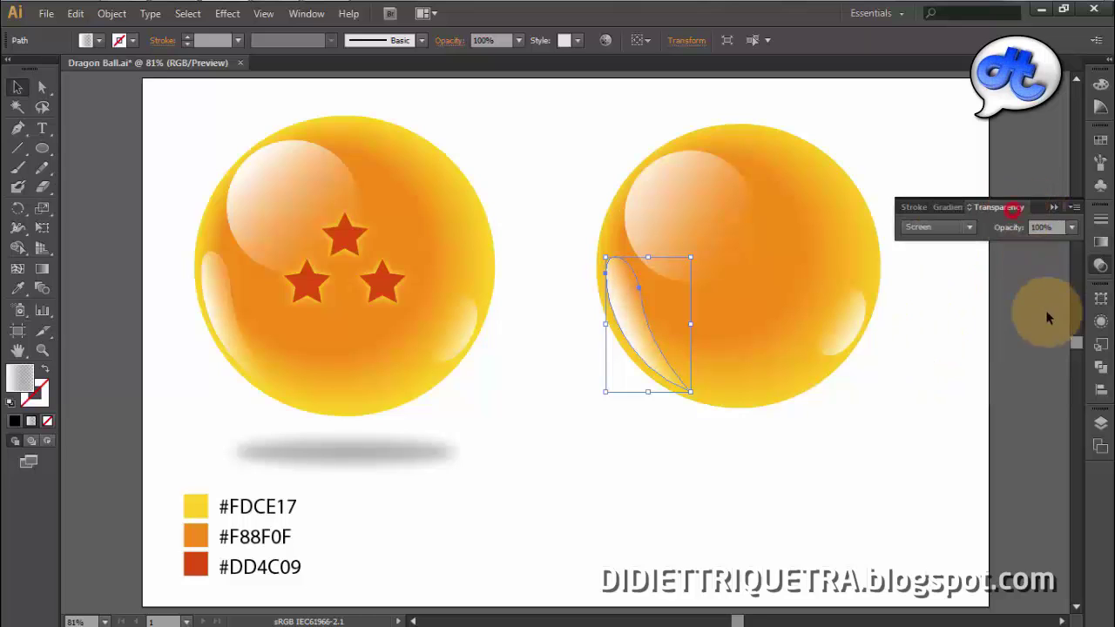
click(1070, 228)
click(1051, 387)
click(889, 386)
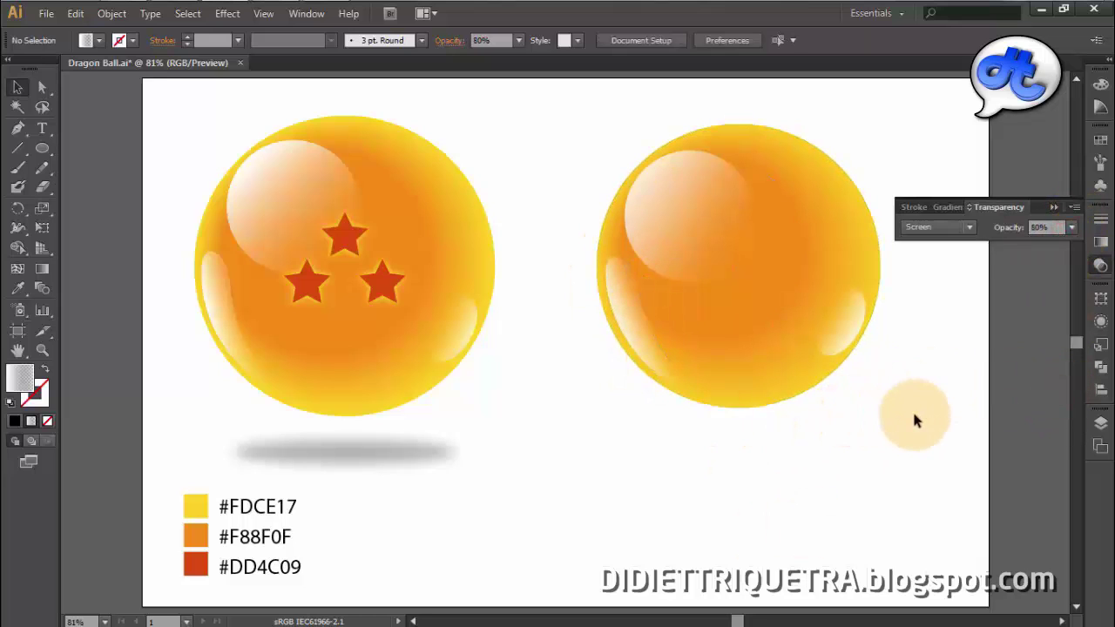
click(867, 485)
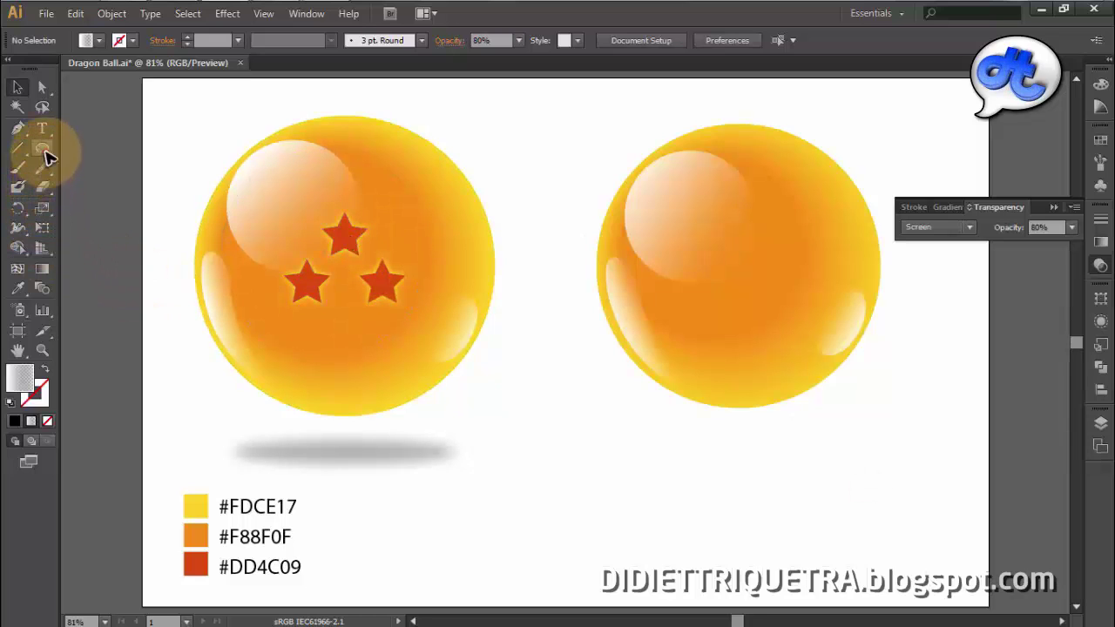
Draw an upright, regular five-pointed star over the upper middle of the new ball with the Star tool.
drag(43, 150, 127, 226)
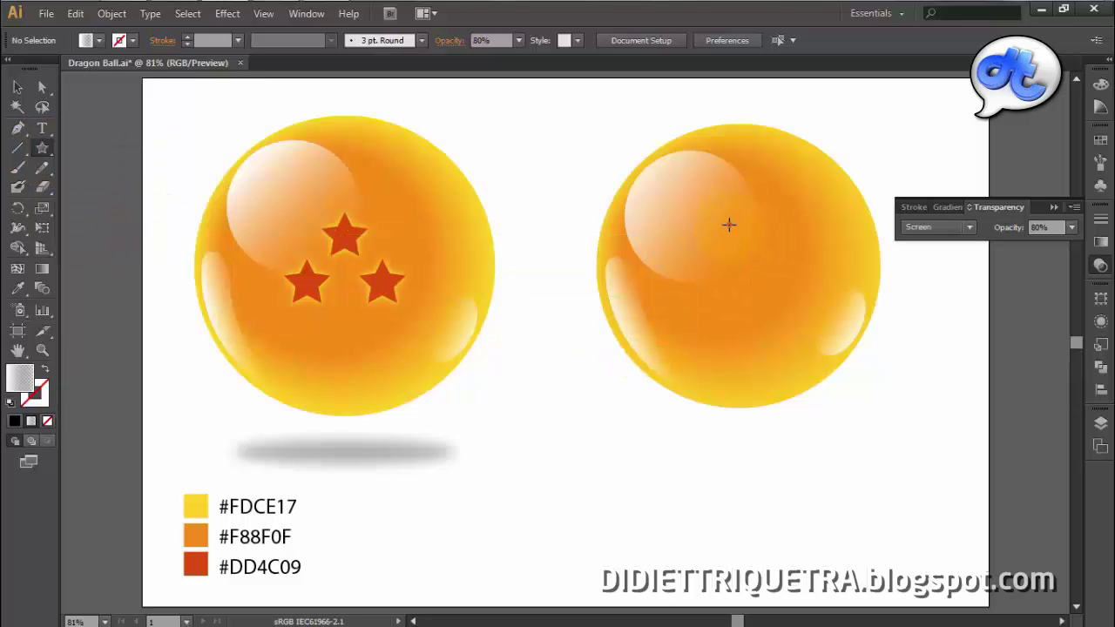
drag(729, 225, 773, 289)
key(alt)
key(shift)
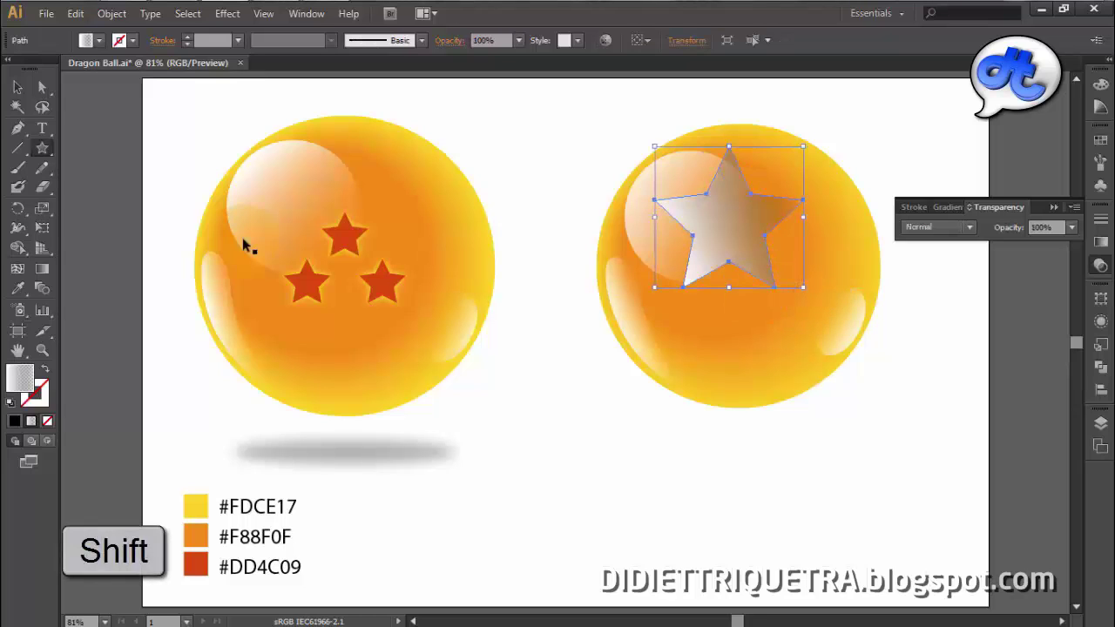
click(18, 88)
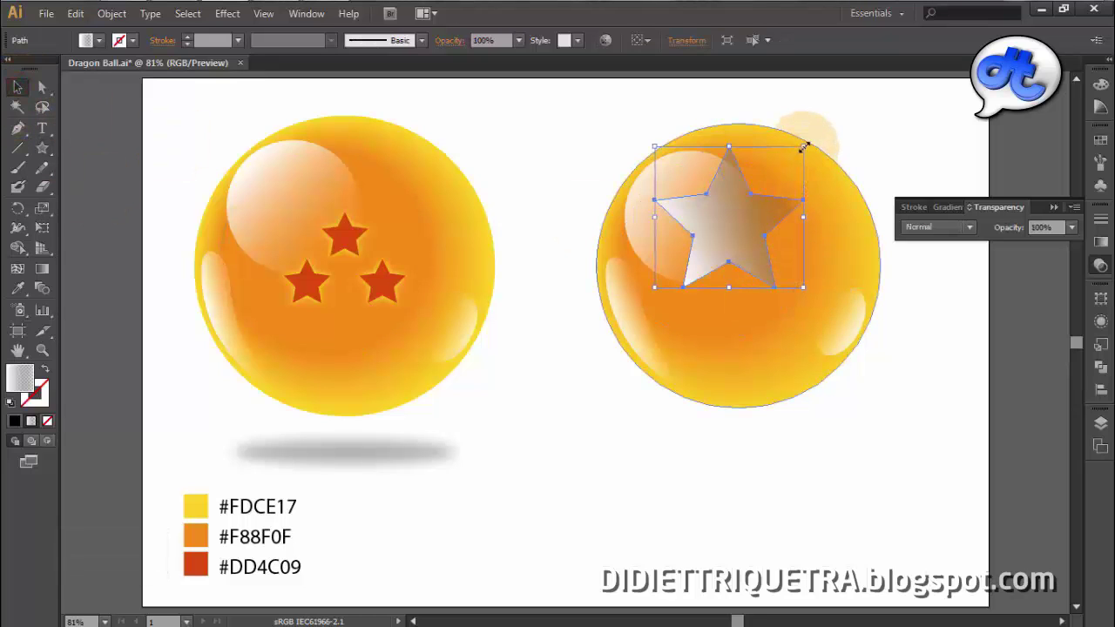
Shrink the new star to the size of the example's stars, fill it with the #DD4C09 swatch colour, and deselect it.
drag(802, 148, 748, 241)
key(i)
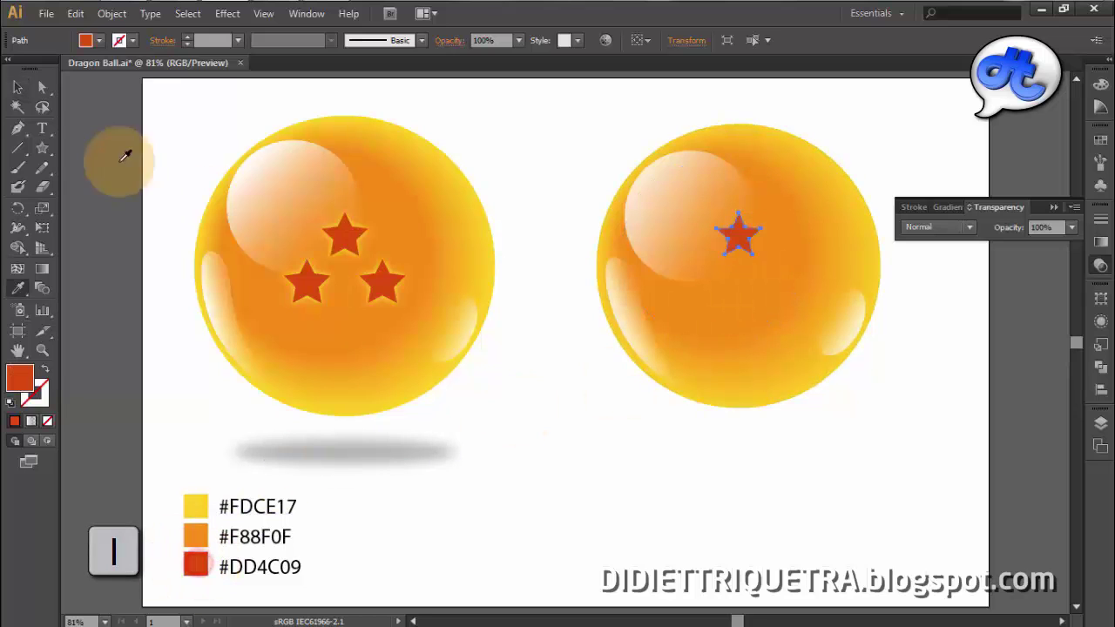
click(17, 86)
click(645, 469)
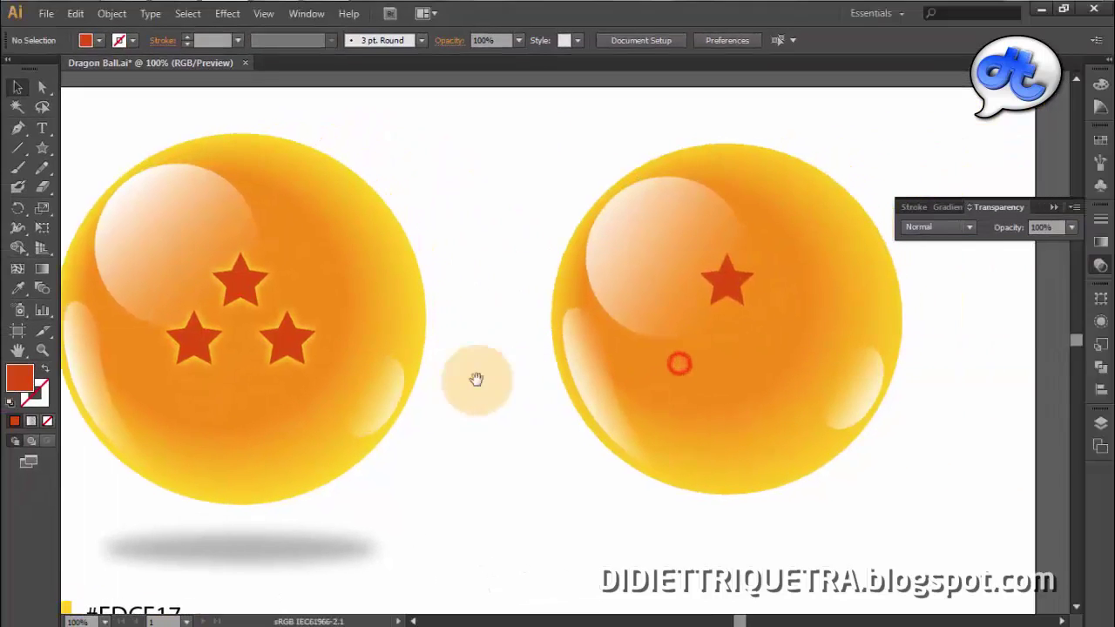
Select the red star on the new ball and start an Outer Glow effect for it.
drag(476, 379, 468, 379)
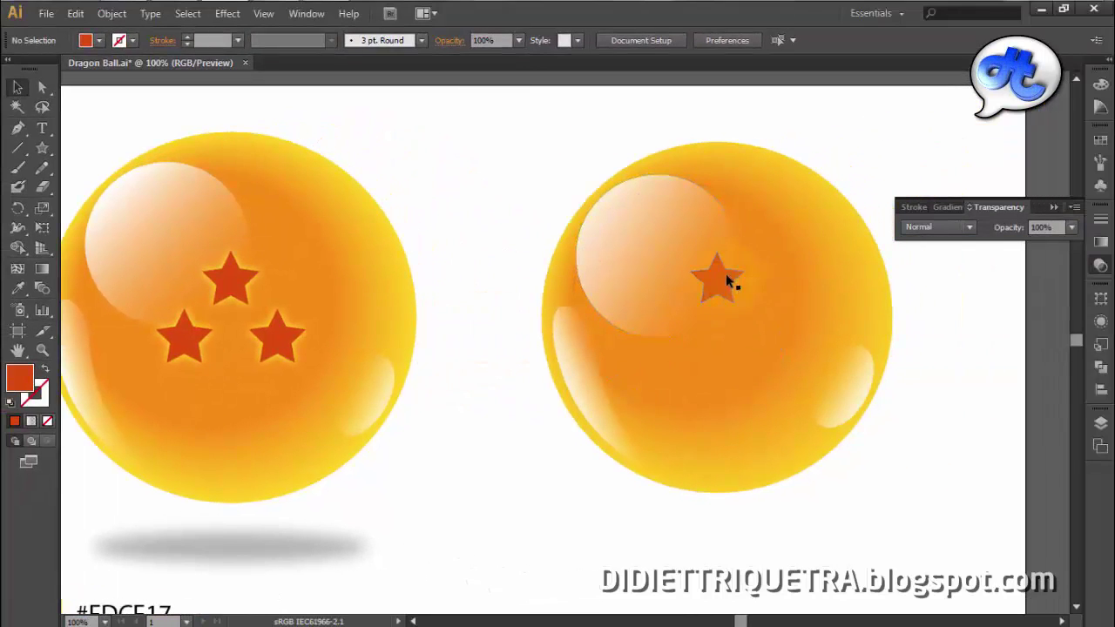
click(726, 277)
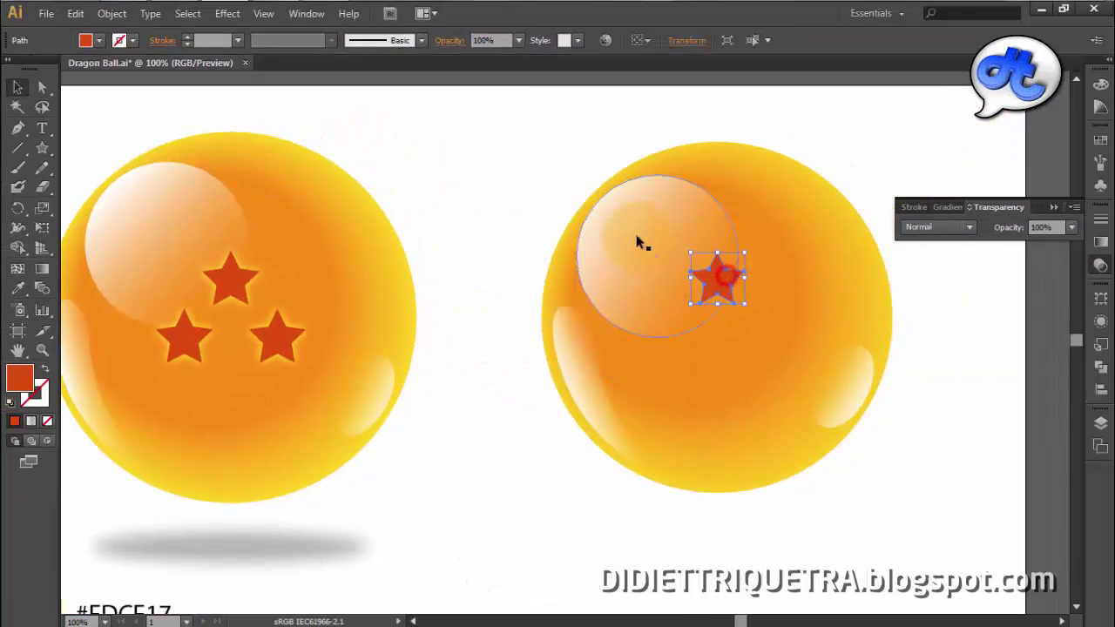
click(226, 14)
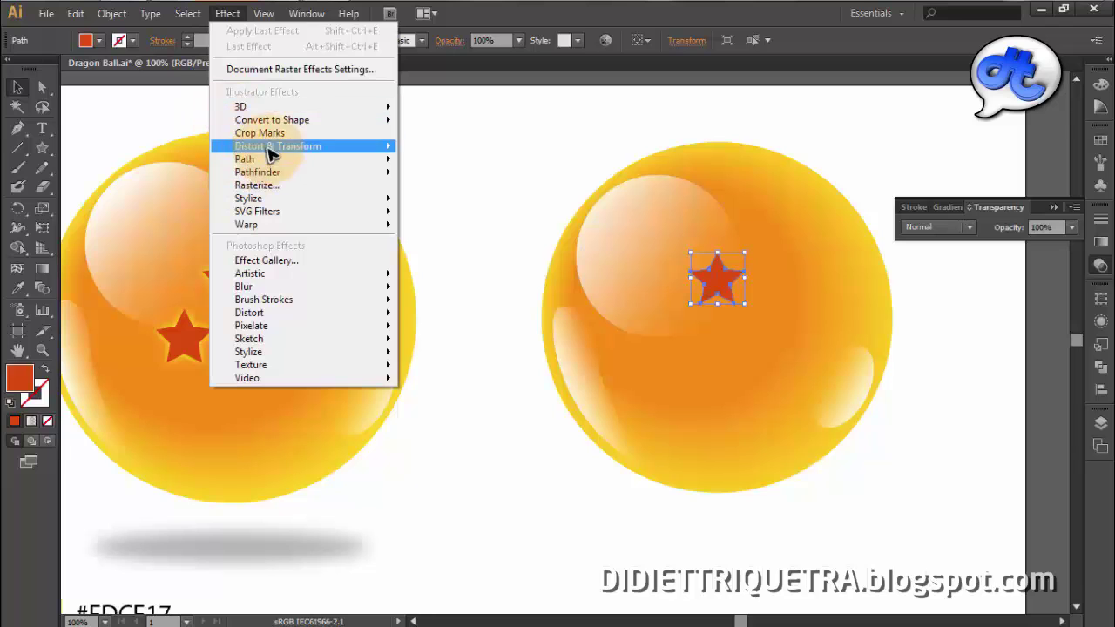
mouse_move(269, 199)
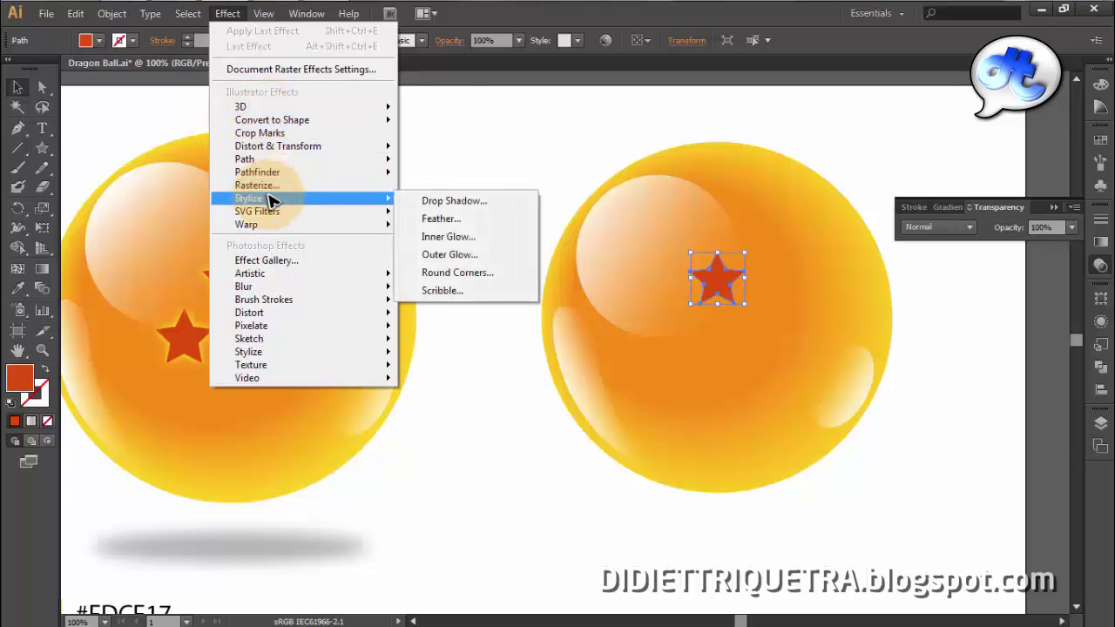
click(453, 258)
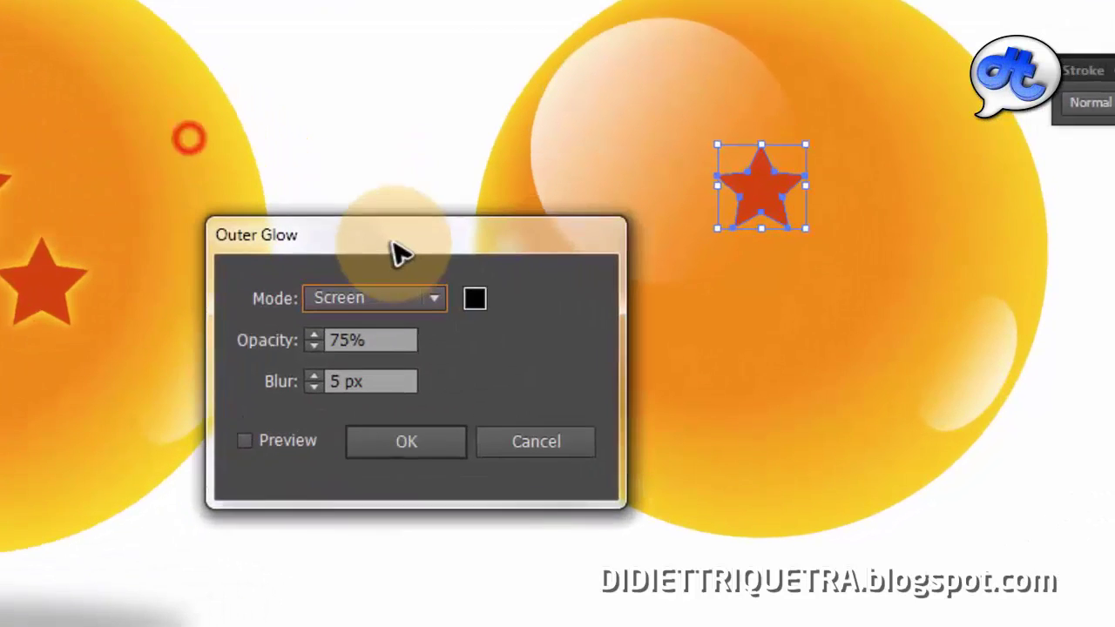
Set the outer glow's colour to a bright, fully saturated yellow with a hue of about 55°.
click(475, 298)
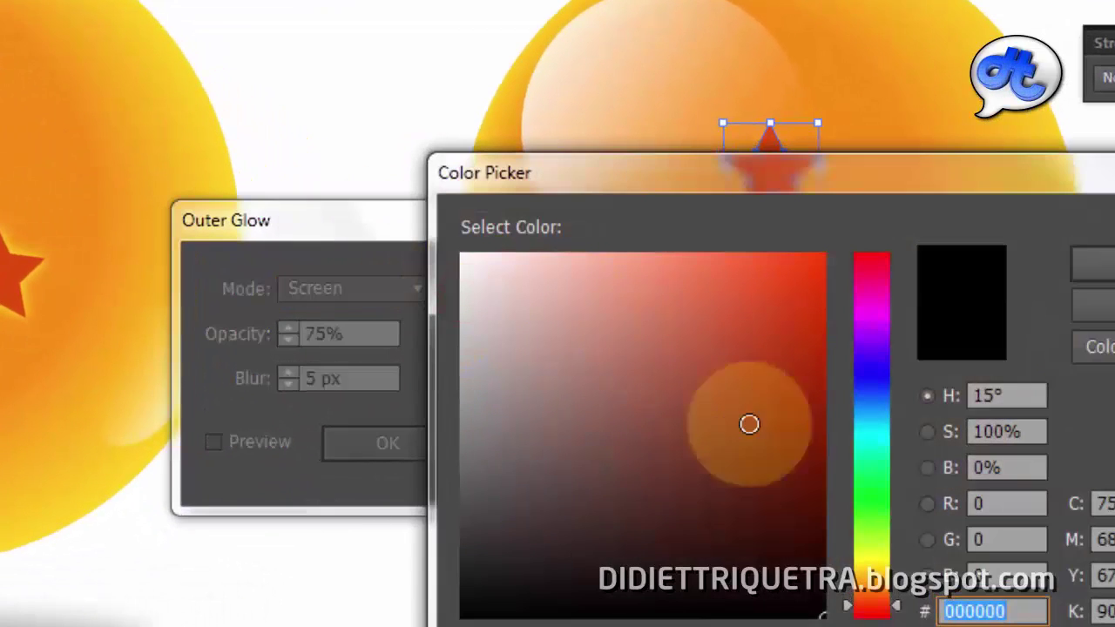
click(880, 571)
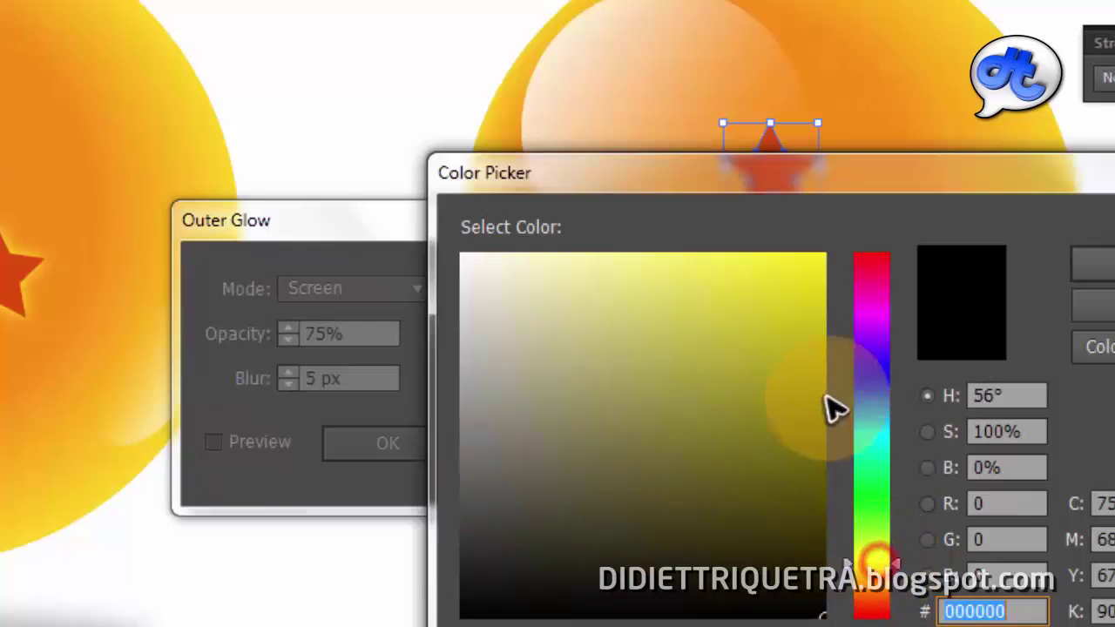
drag(811, 299, 834, 311)
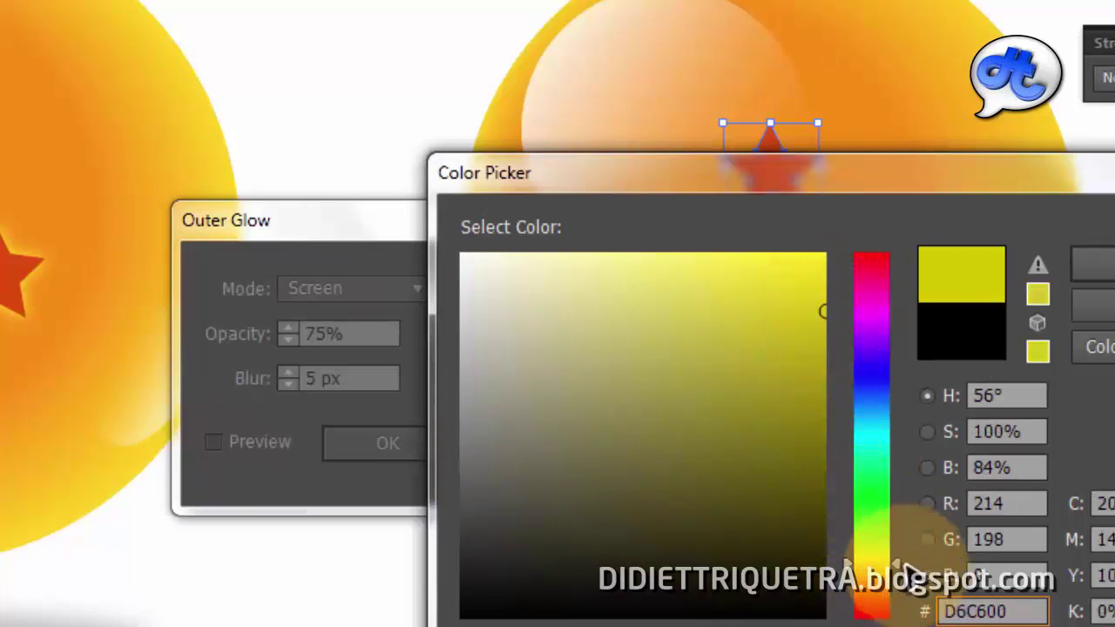
mouse_move(888, 567)
mouse_down()
mouse_move(876, 568)
mouse_move(897, 566)
mouse_up()
click(896, 563)
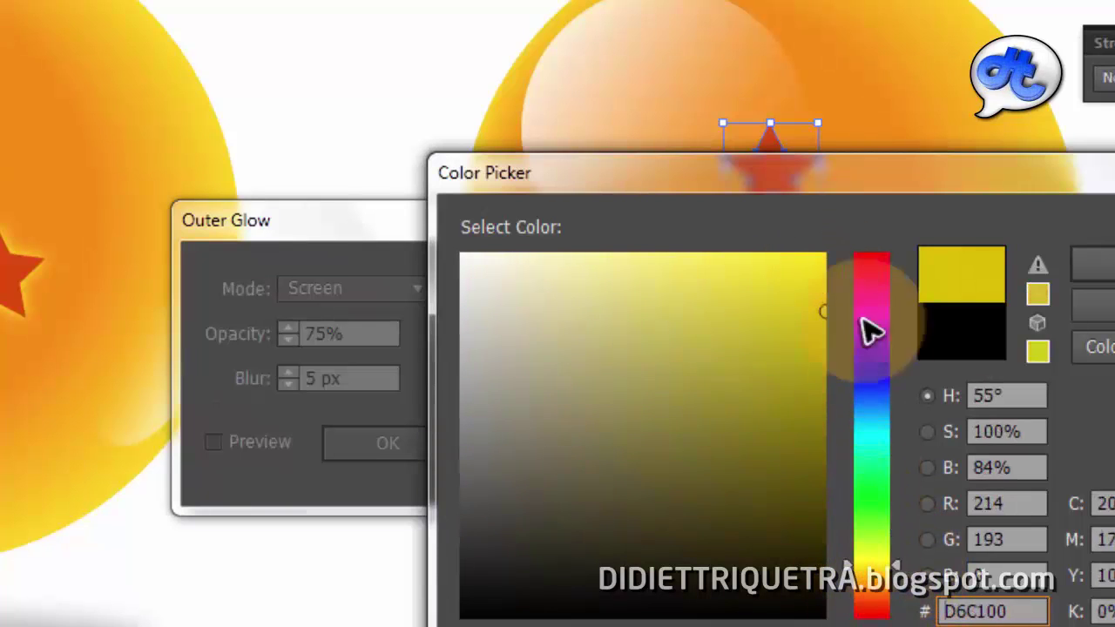
click(822, 276)
key(Return)
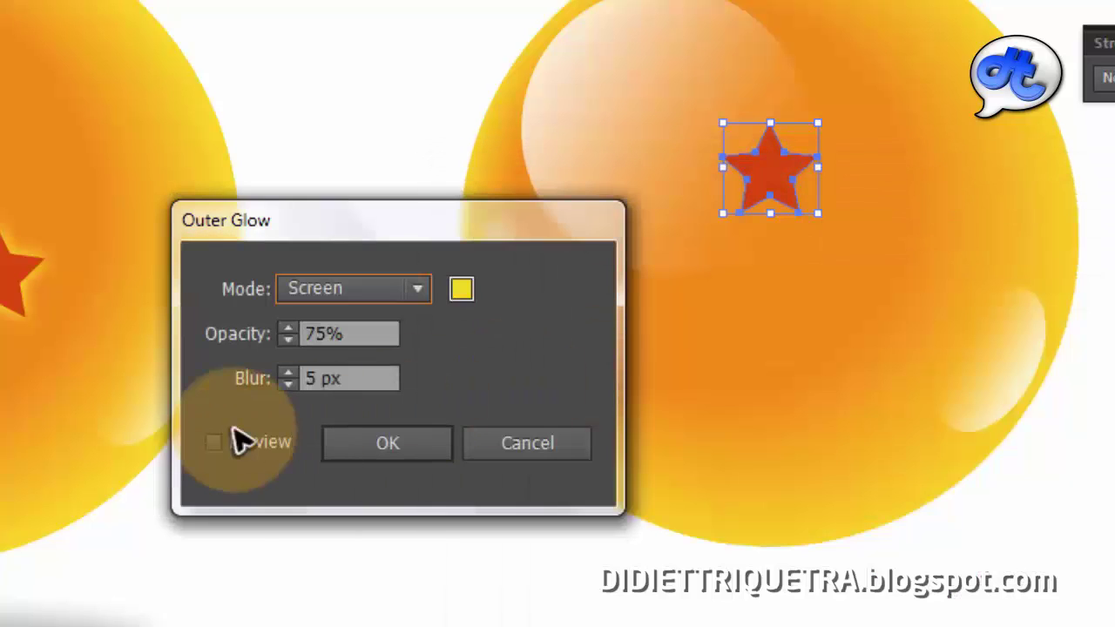
Preview the outer glow, and set its mode to Normal and its opacity to 100%.
click(215, 443)
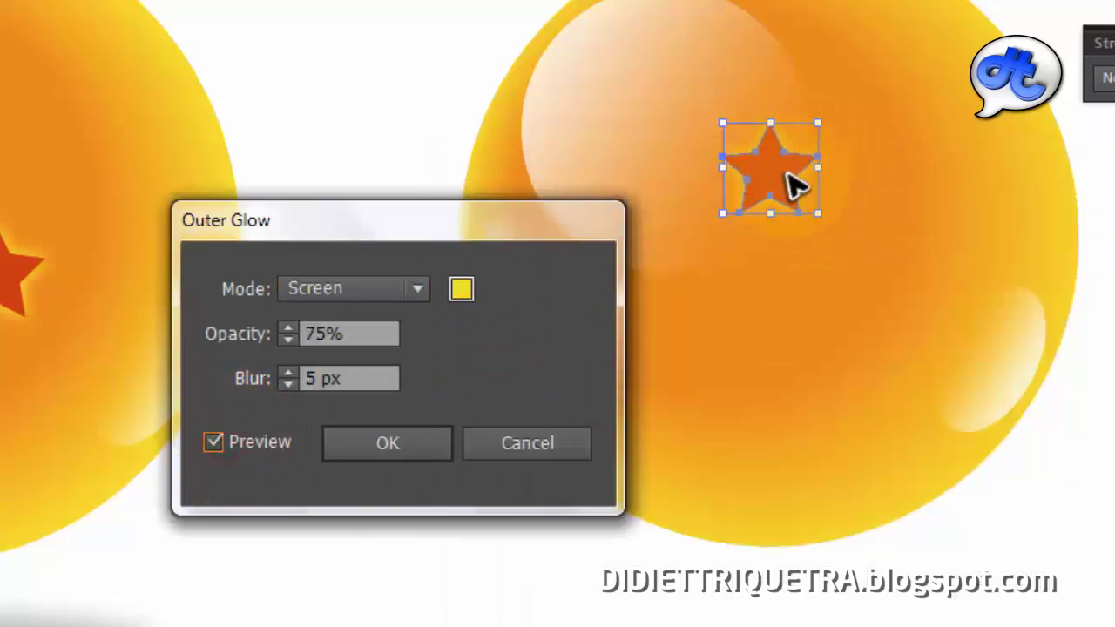
click(216, 443)
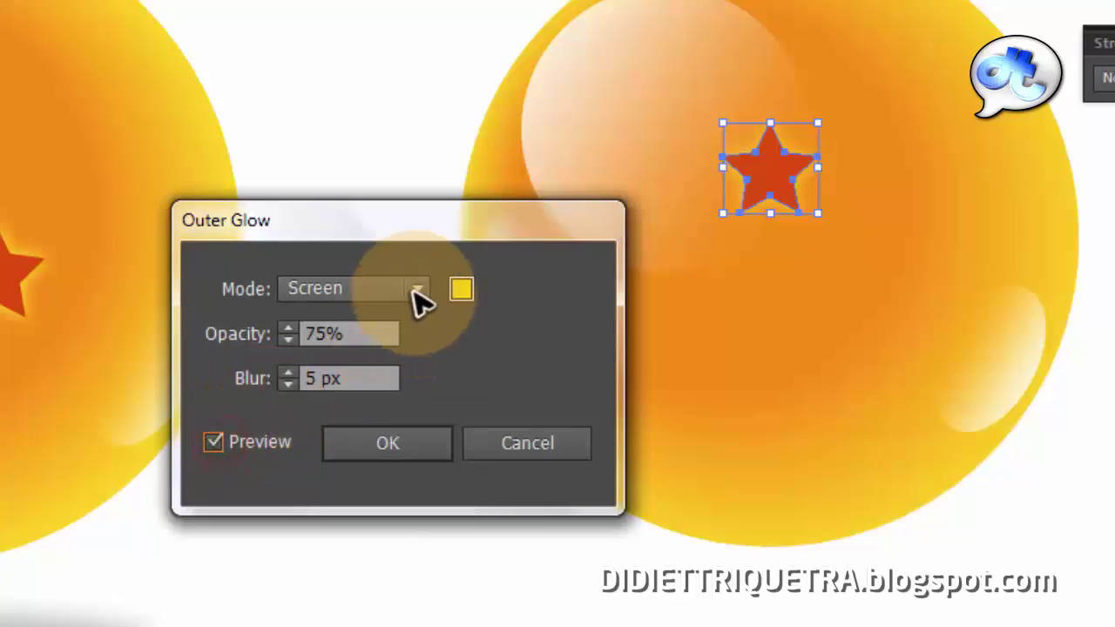
click(414, 290)
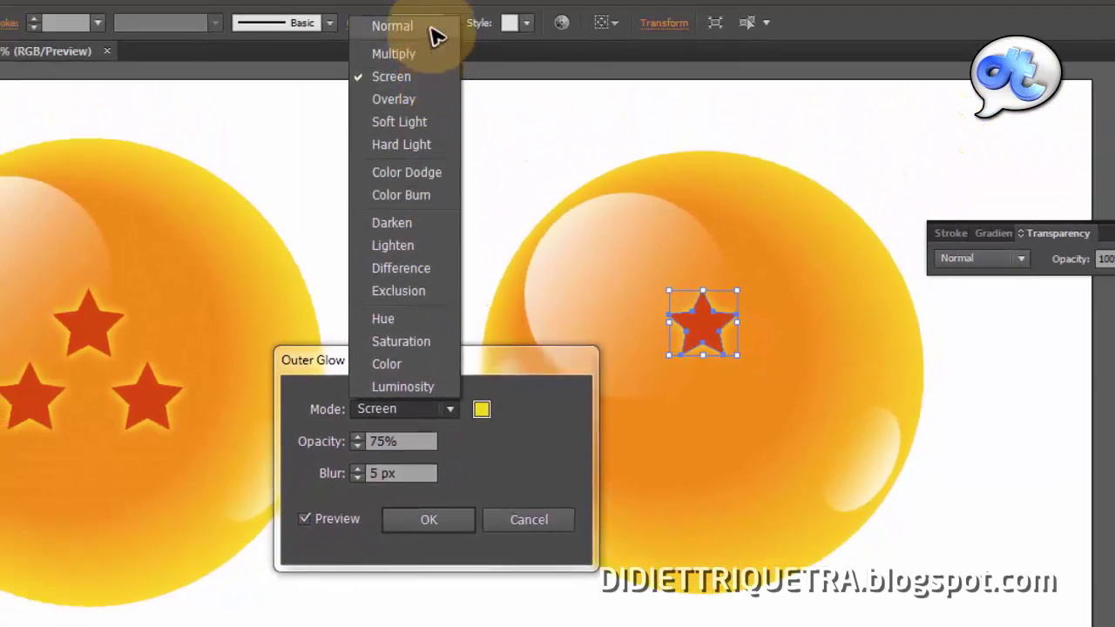
click(434, 28)
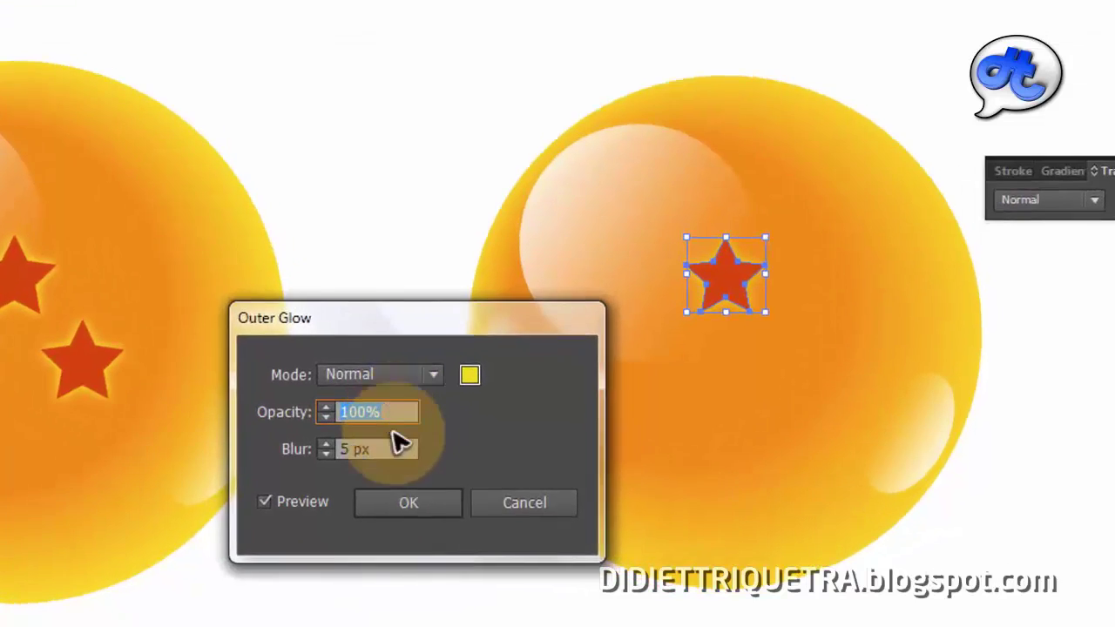
Try blur values up to 15 px for the star's outer glow, then reduce the blur to 6 px.
click(416, 474)
key(Up)
key(Up)
key(Up)
key(Up)
key(Up)
key(Up)
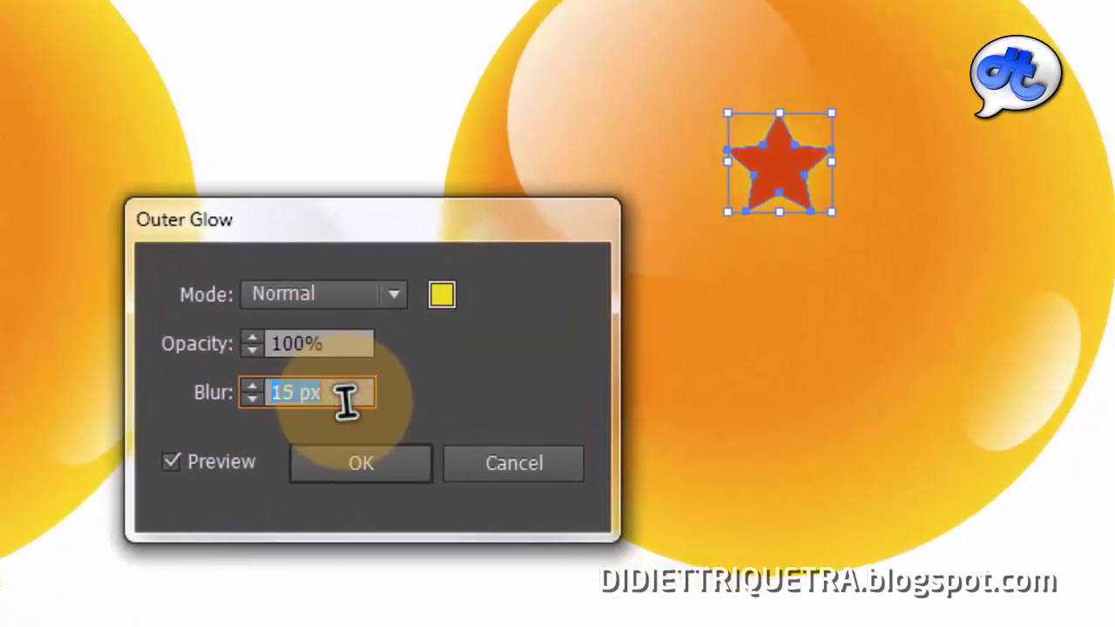
key(Up)
key(Up)
key(Up)
key(Up)
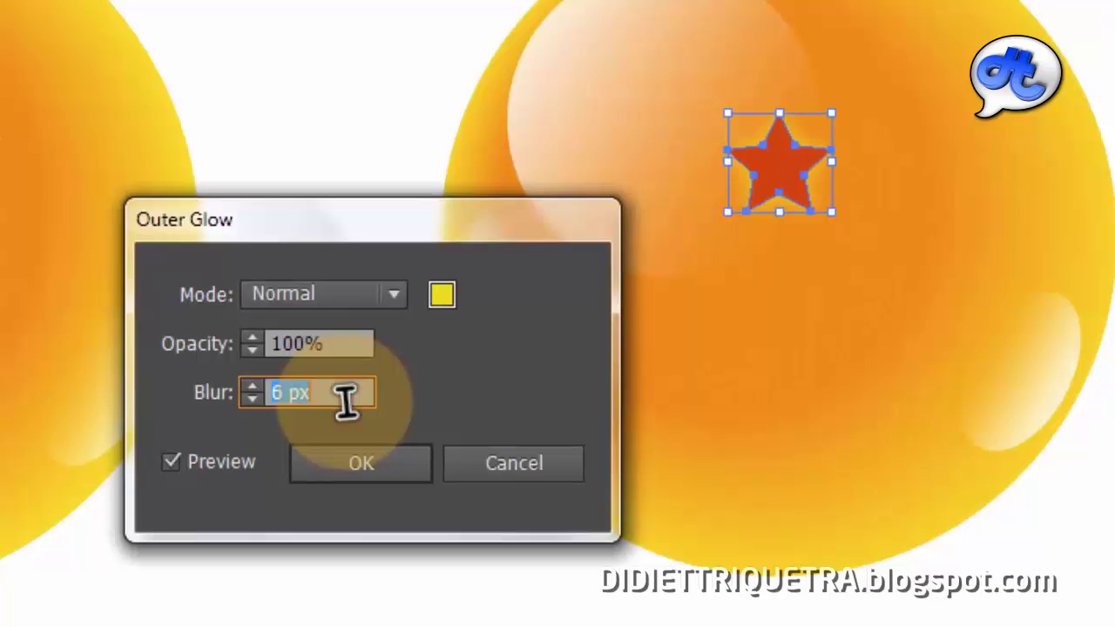
key(alt)
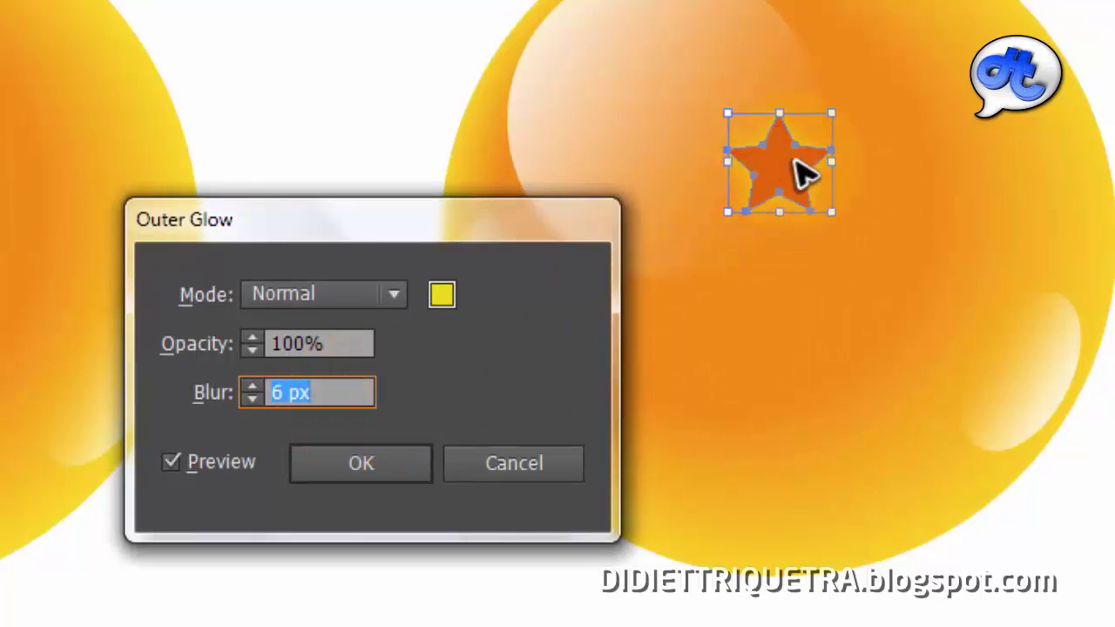
Set the outer glow's blur to 5 px, apply the effect, and deselect the star.
key(BackSpace)
drag(369, 232, 405, 131)
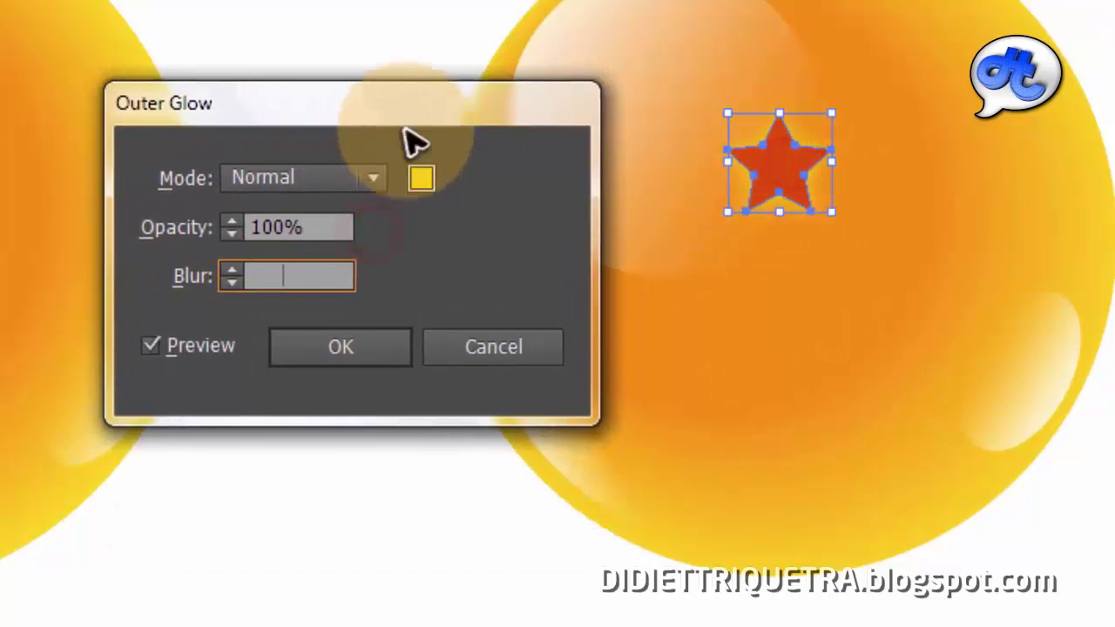
text(5)
click(298, 229)
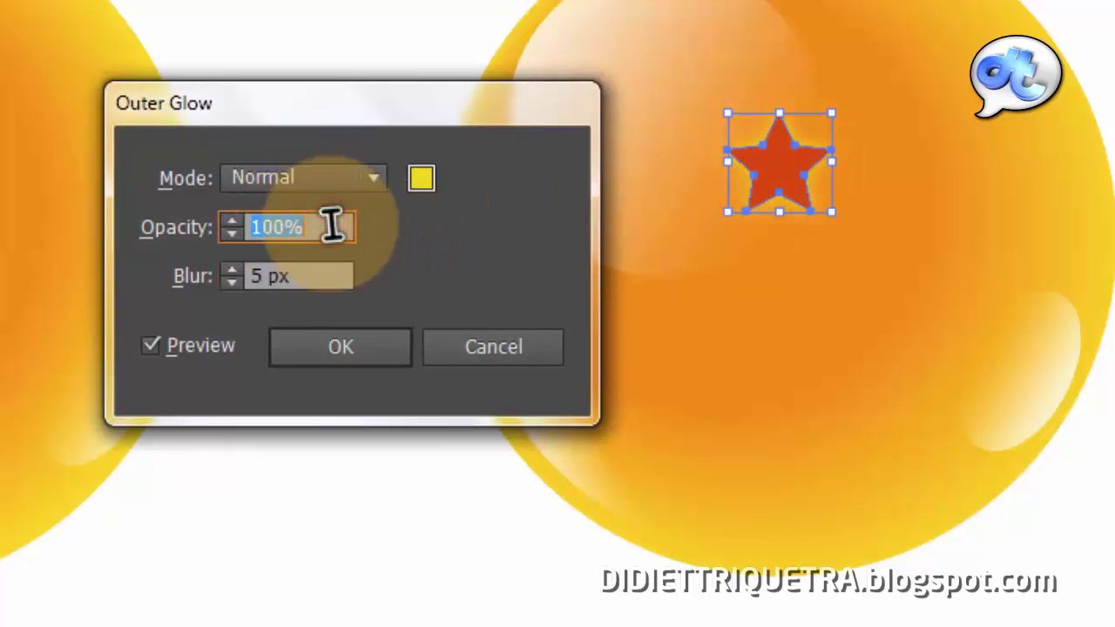
click(367, 354)
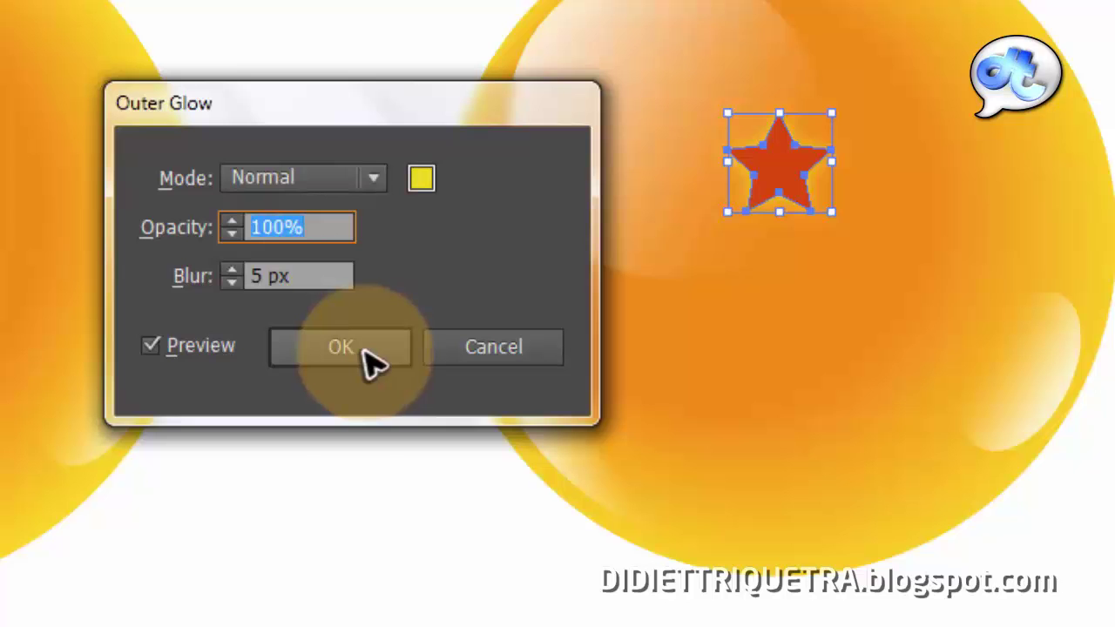
click(380, 610)
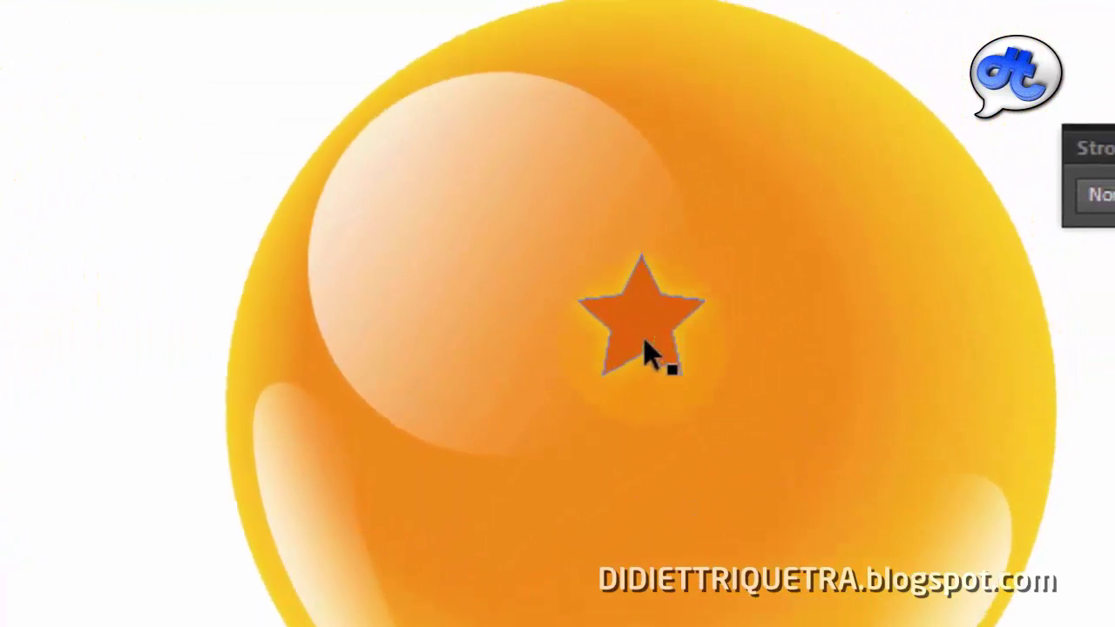
Reposition the glowing star slightly lower and to the right of the ball's vertical centre line.
drag(652, 338, 686, 370)
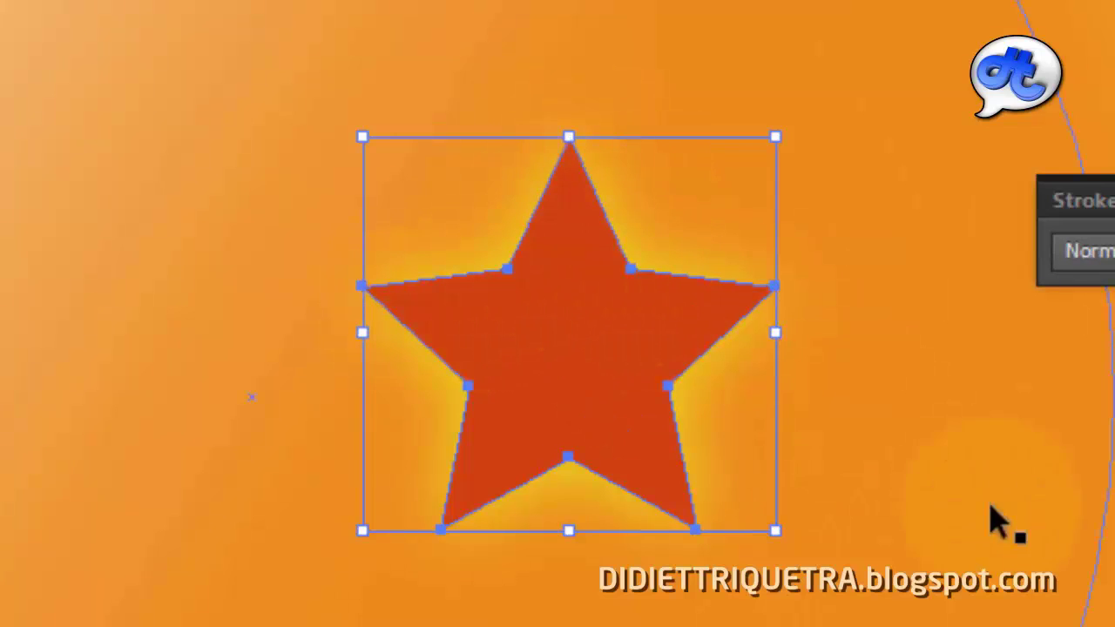
click(1006, 532)
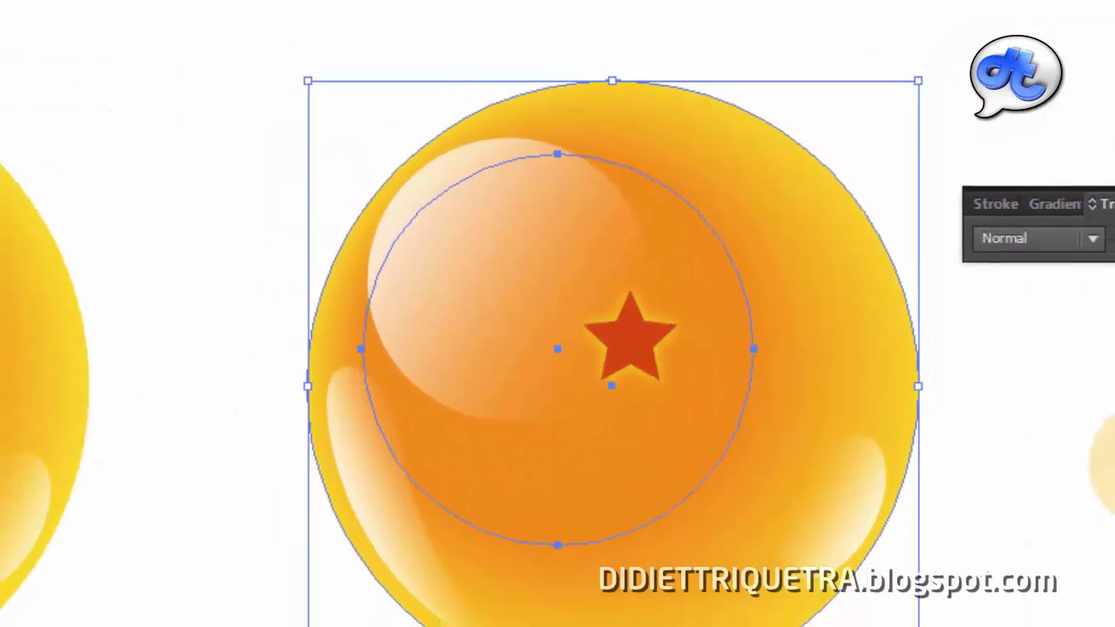
click(1060, 454)
drag(649, 353, 649, 343)
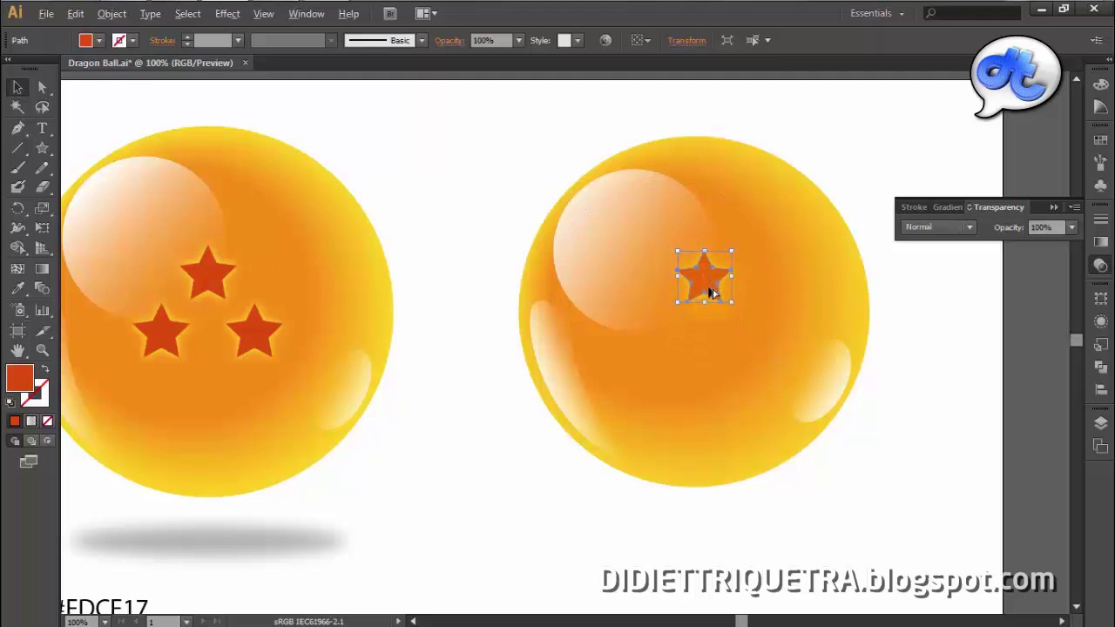
Duplicate the glowing star twice to form a triangle of three, centre the group on the ball, and deselect it.
drag(711, 294, 682, 299)
click(926, 358)
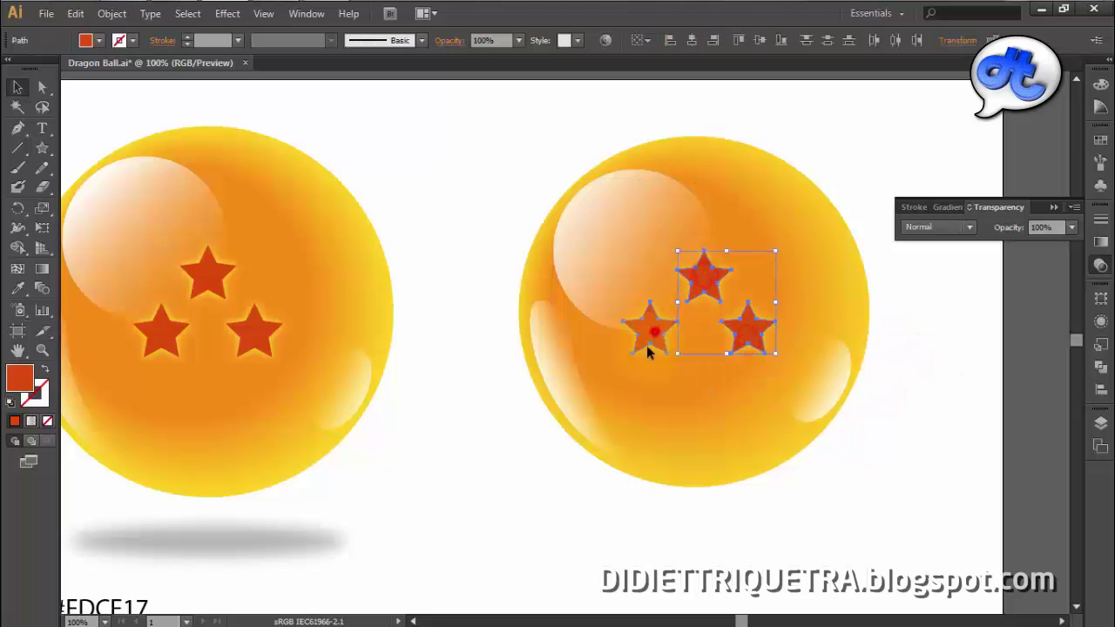
drag(644, 338, 645, 339)
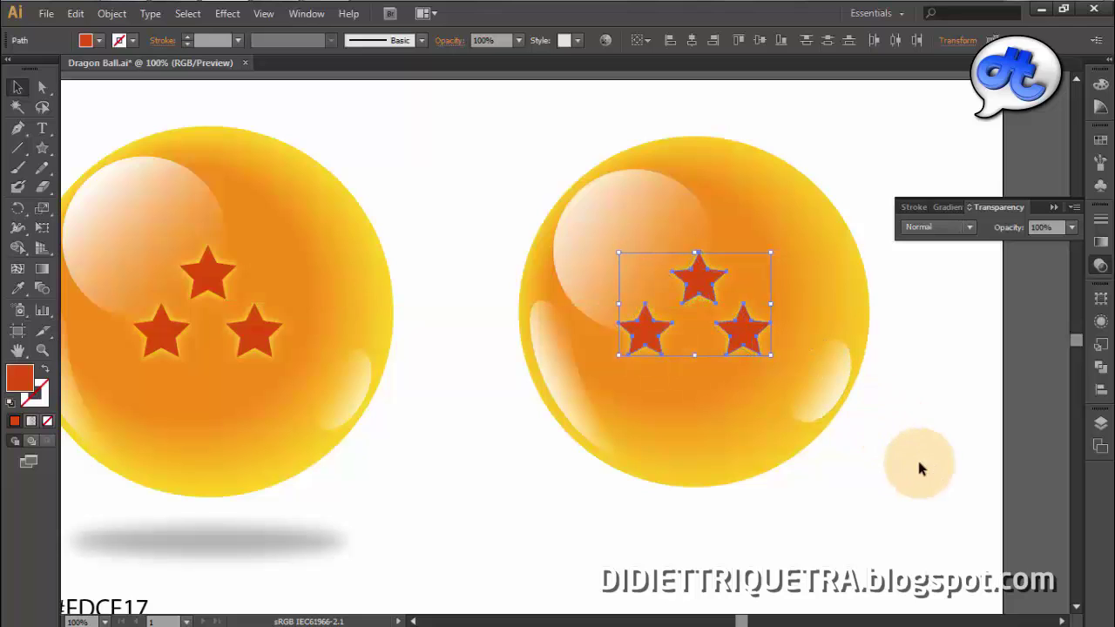
click(918, 461)
Move the lower-left star inward so that the lower two stars are evenly spaced beneath the upper one.
scroll(507, 472, down, 1)
scroll(514, 465, up, 2)
scroll(519, 469, up, 1)
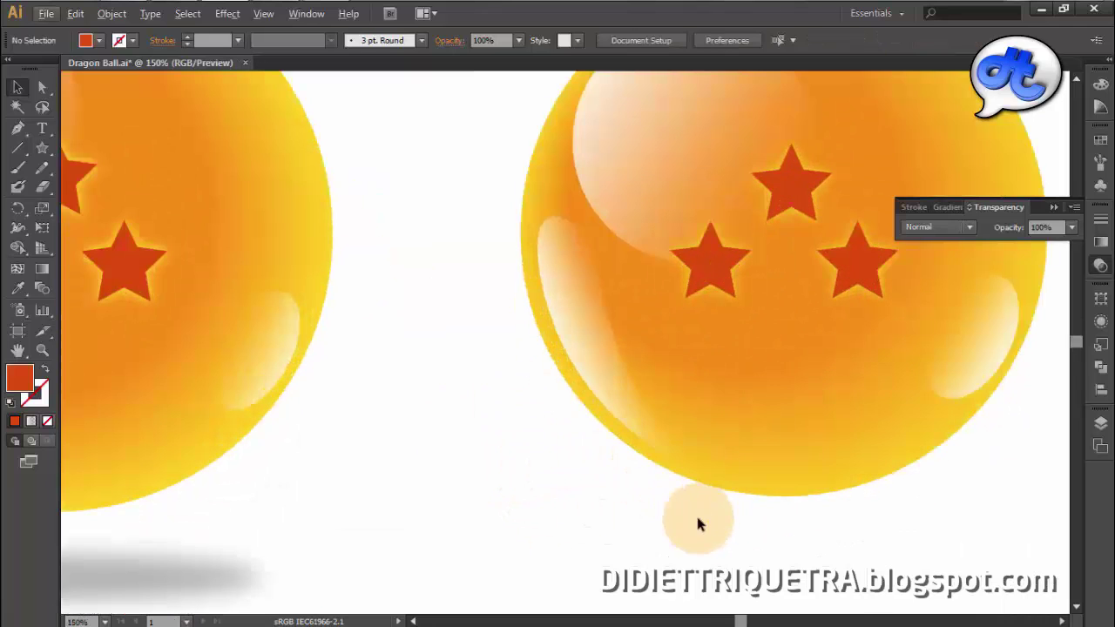
drag(741, 360, 655, 435)
click(947, 496)
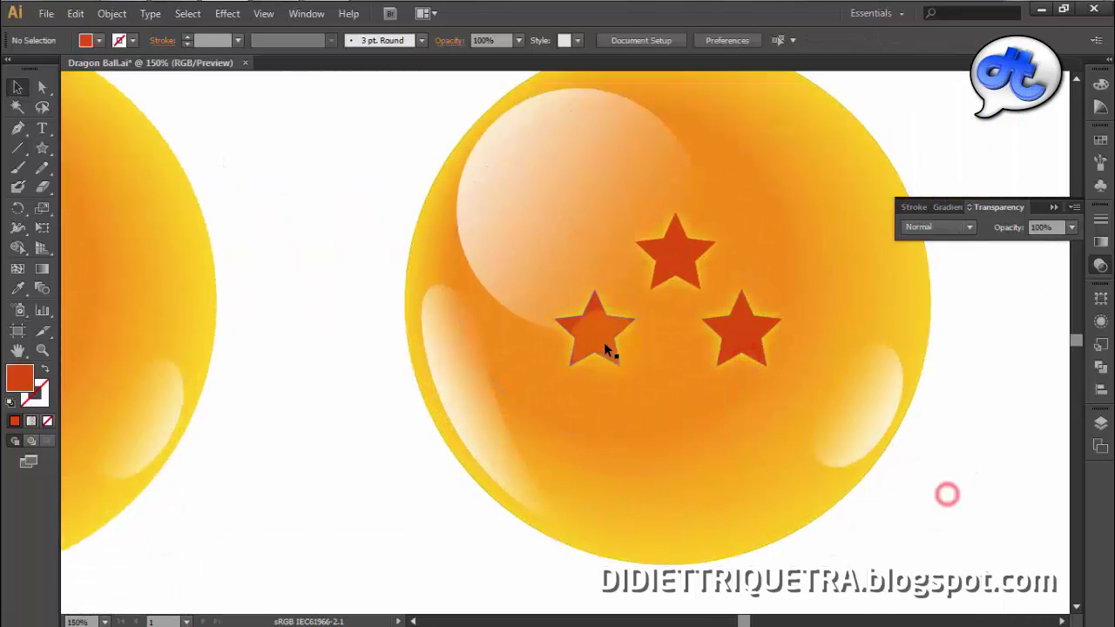
drag(618, 347, 619, 347)
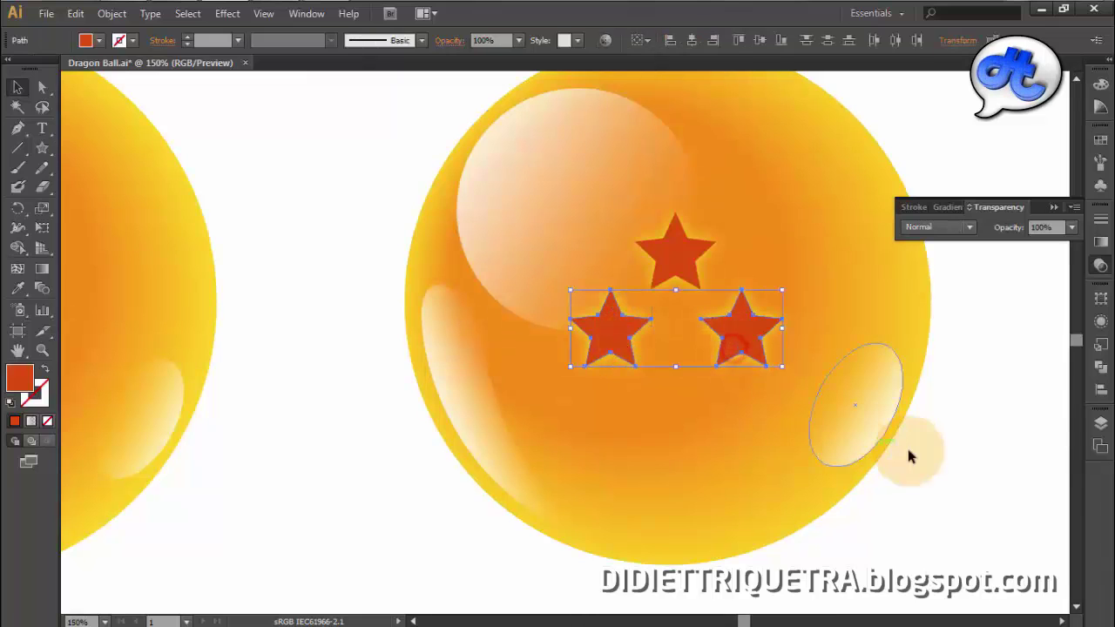
click(935, 455)
Compare the new ball with the finished example and examine the example's shadow ellipse.
scroll(617, 366, down, 2)
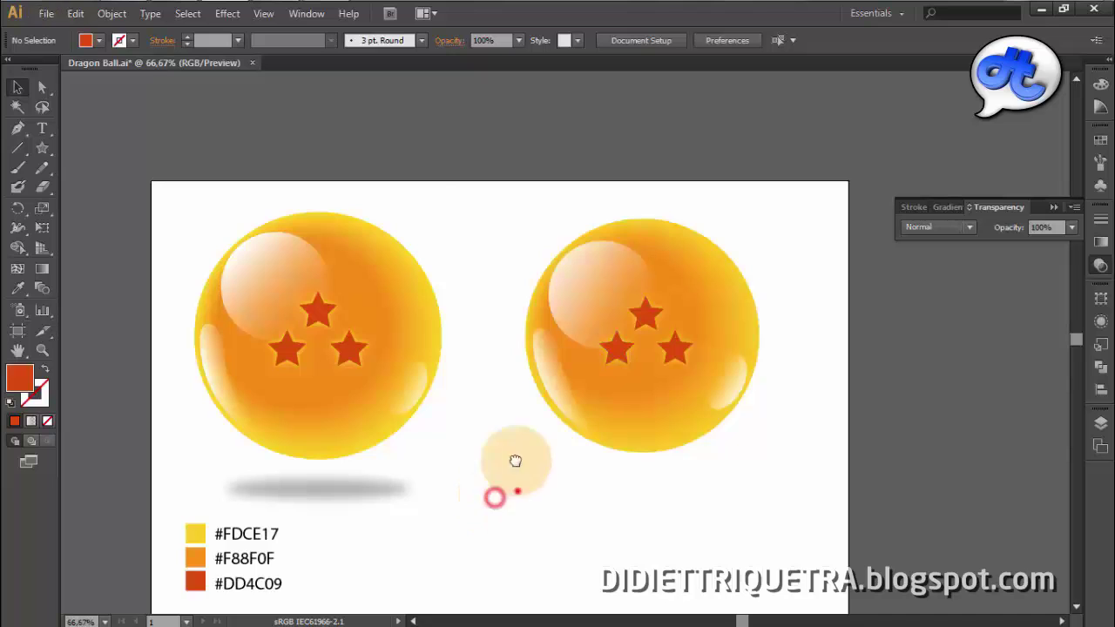
drag(515, 461, 515, 436)
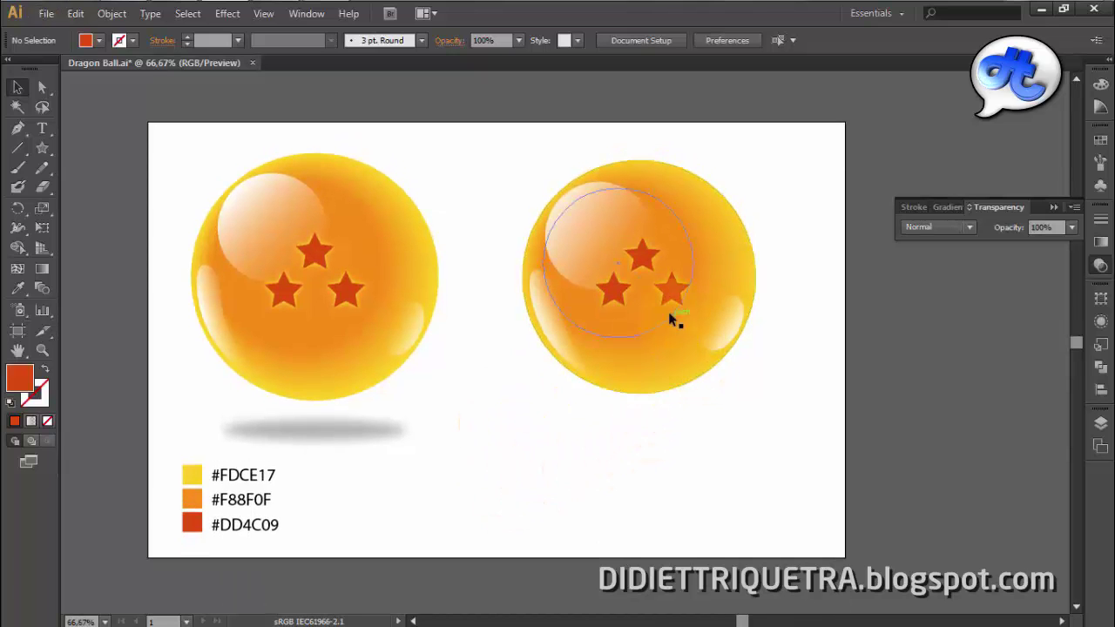
click(448, 430)
click(312, 435)
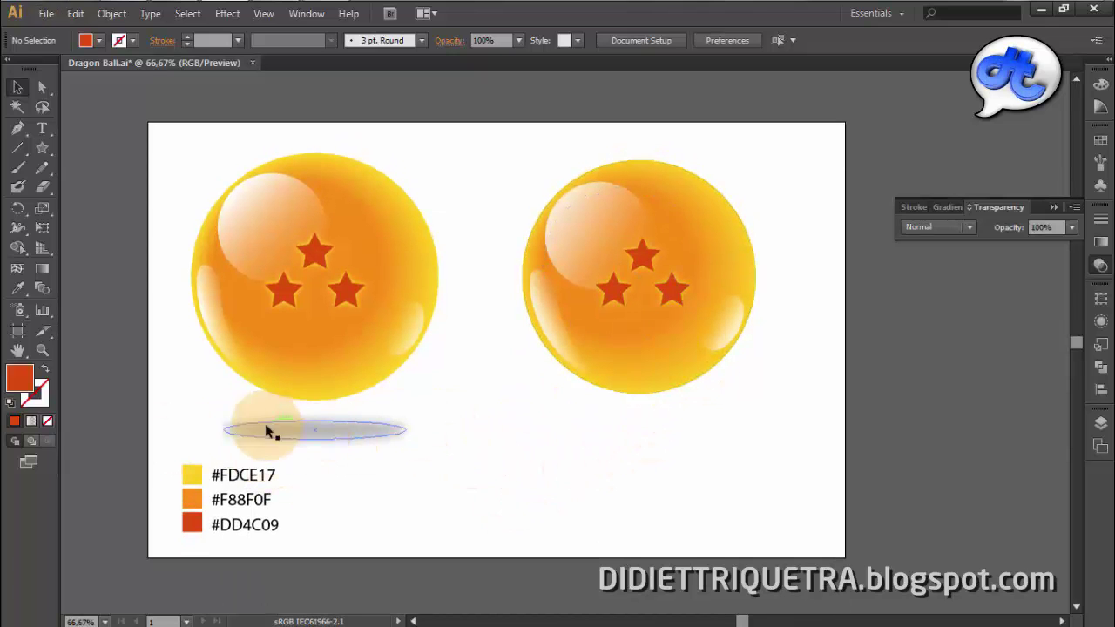
click(588, 452)
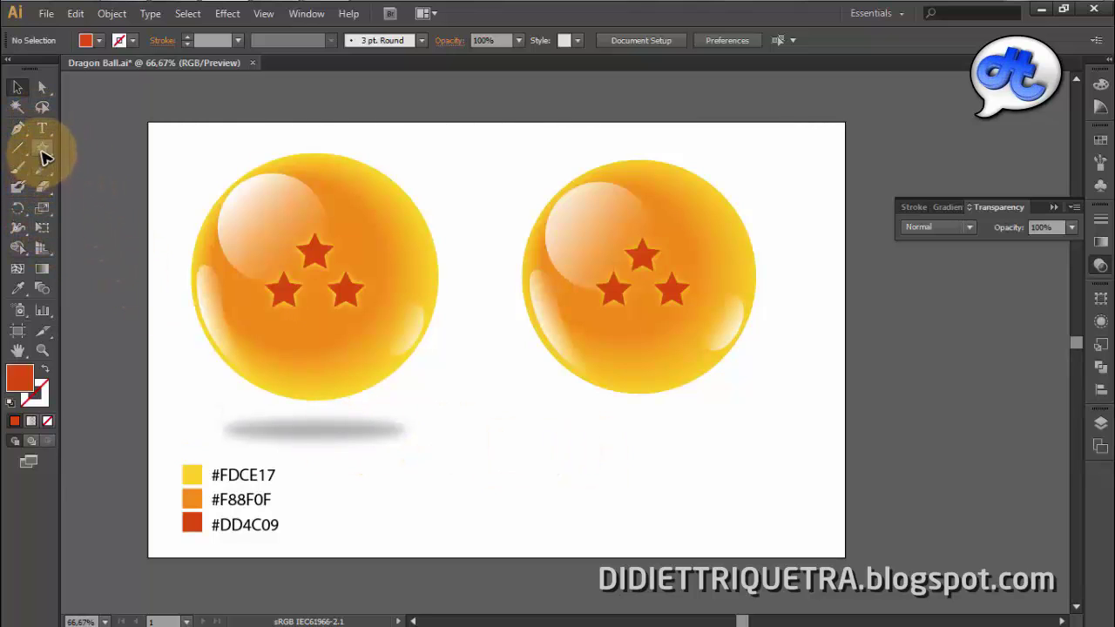
Draw a thin, flat shadow ellipse beneath the new ball and fill it with black.
drag(45, 157, 120, 192)
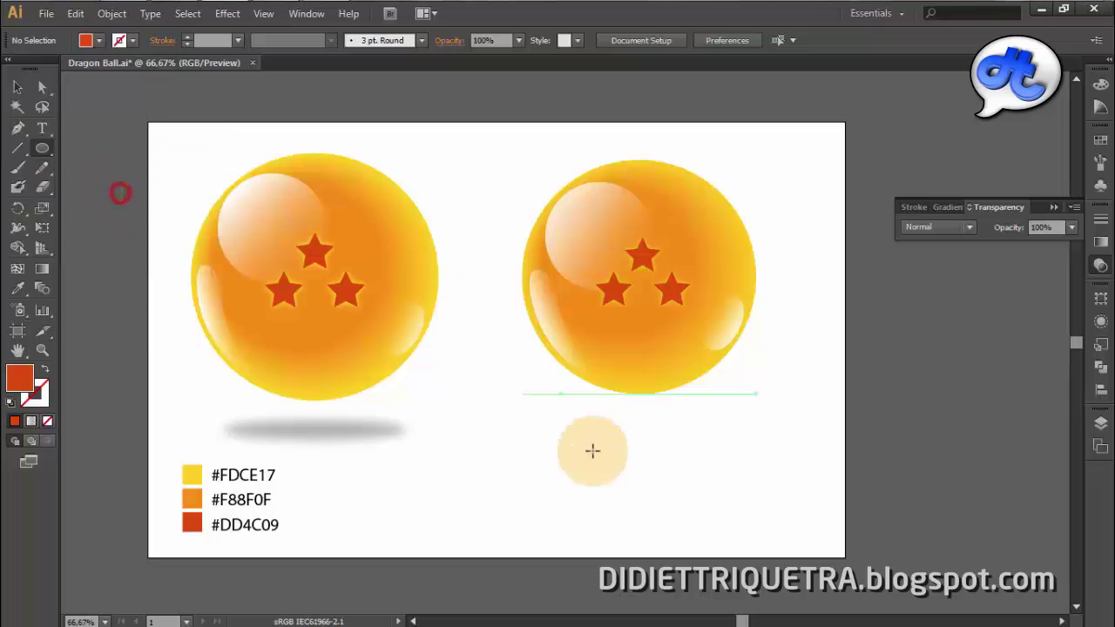
drag(574, 421, 716, 435)
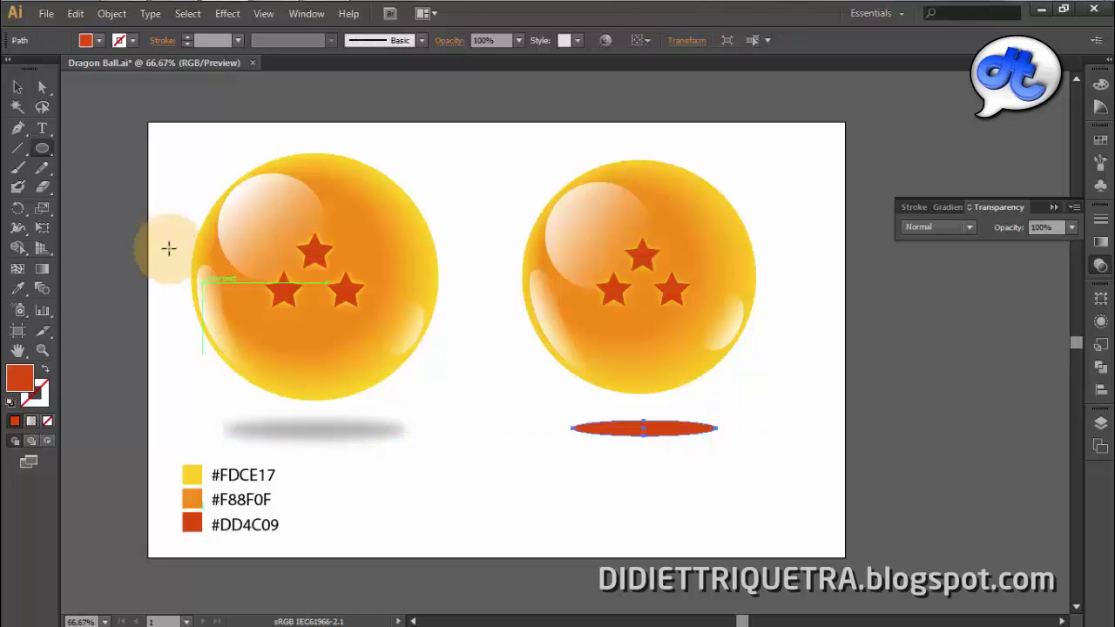
click(18, 87)
double_click(35, 385)
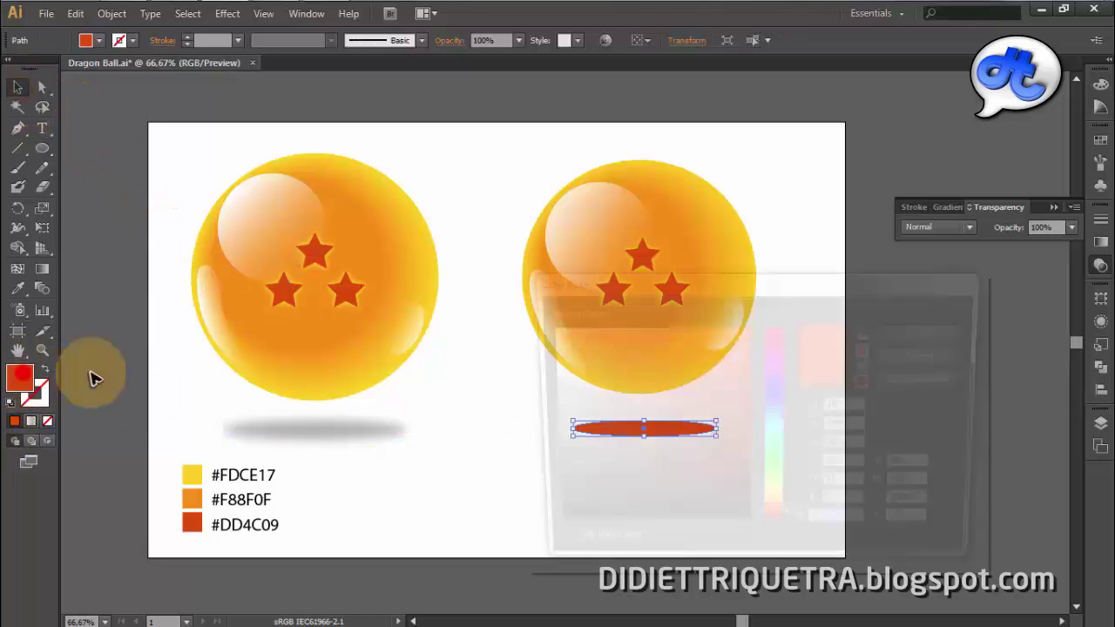
click(542, 523)
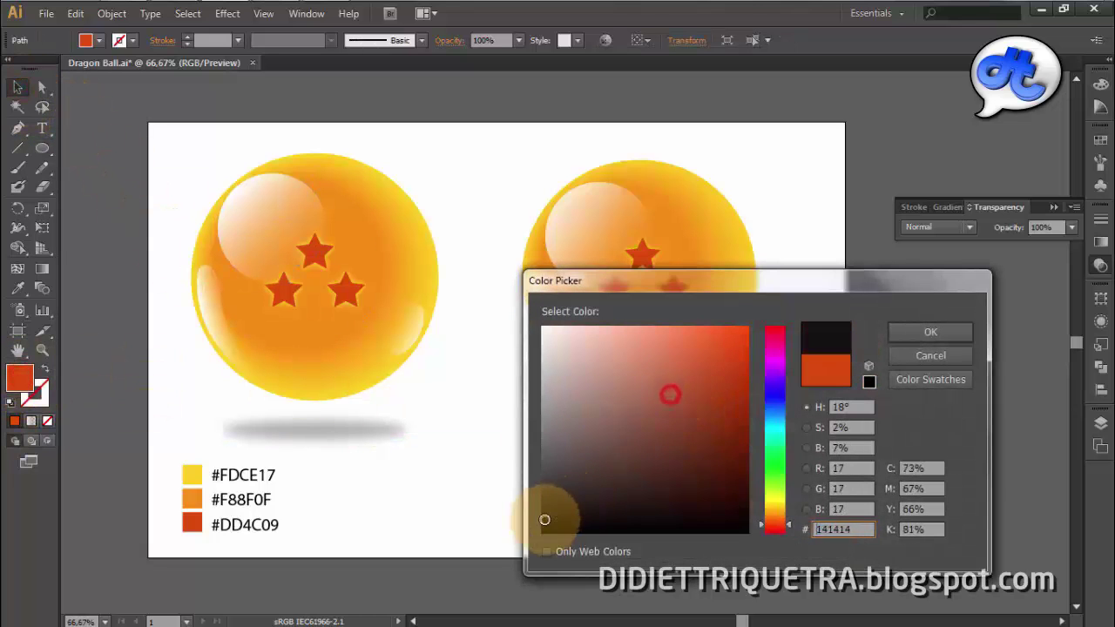
click(911, 336)
click(717, 505)
Set the shadow ellipse's opacity to 40% and deselect it.
click(679, 428)
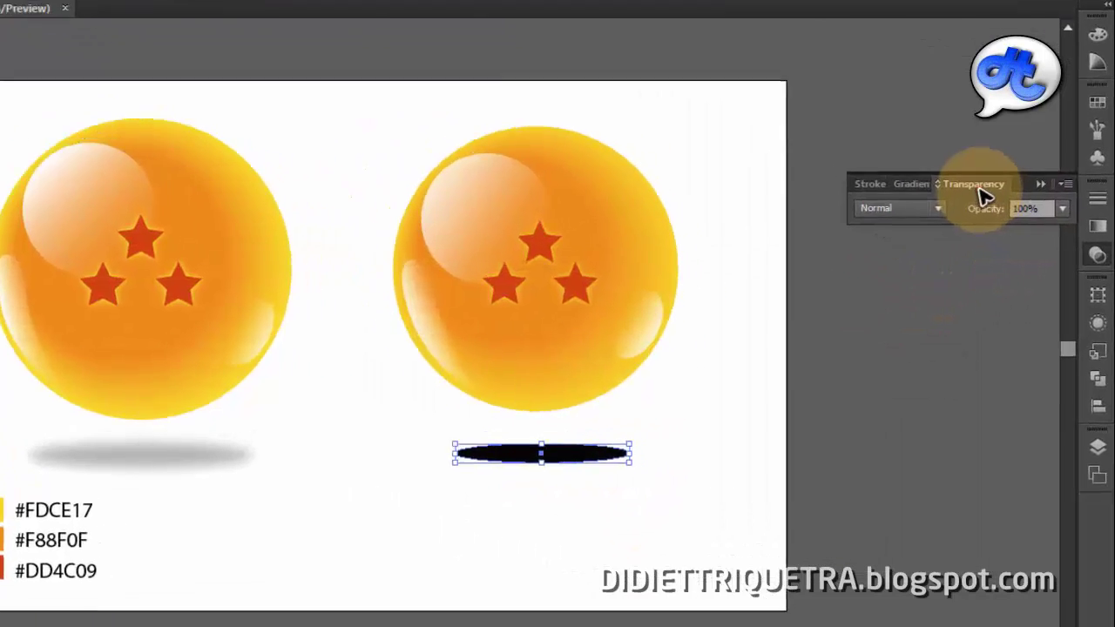
click(977, 185)
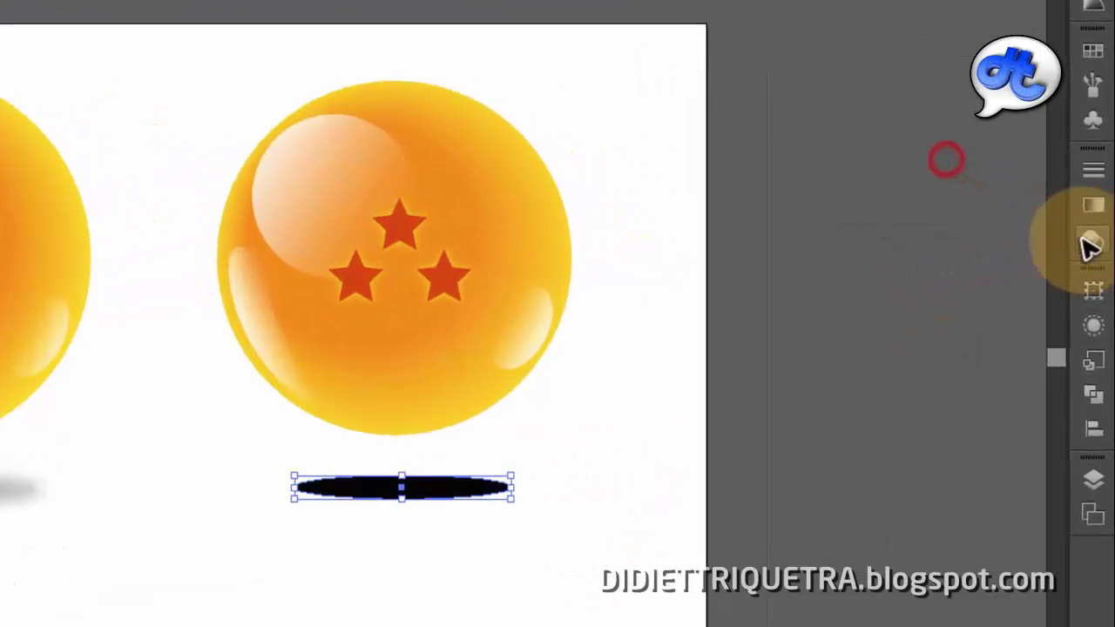
click(1097, 254)
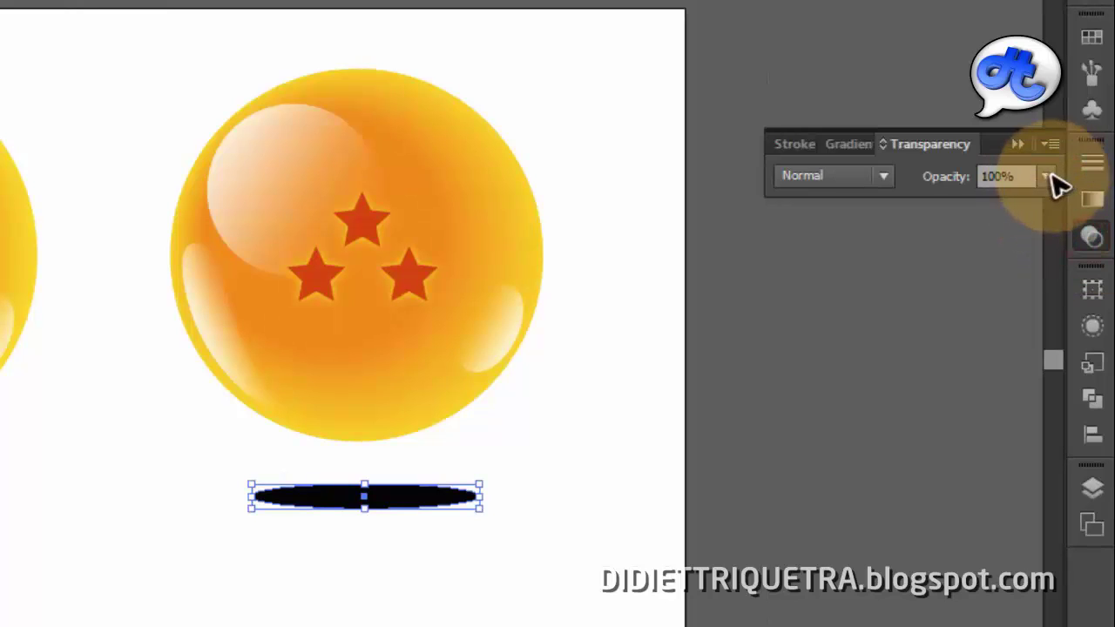
click(1048, 176)
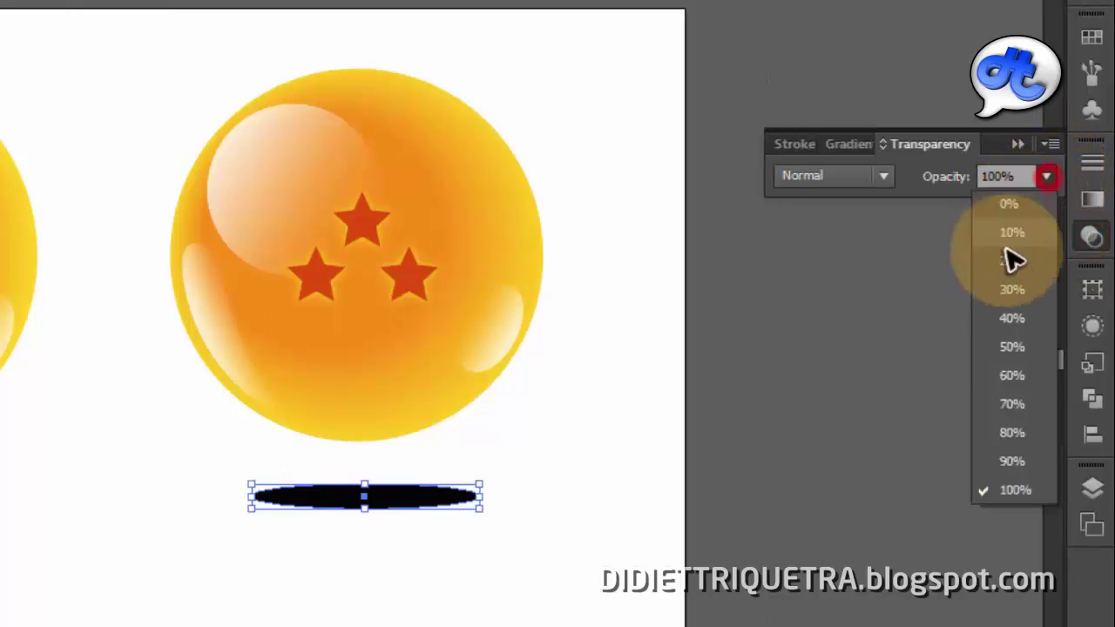
click(1016, 386)
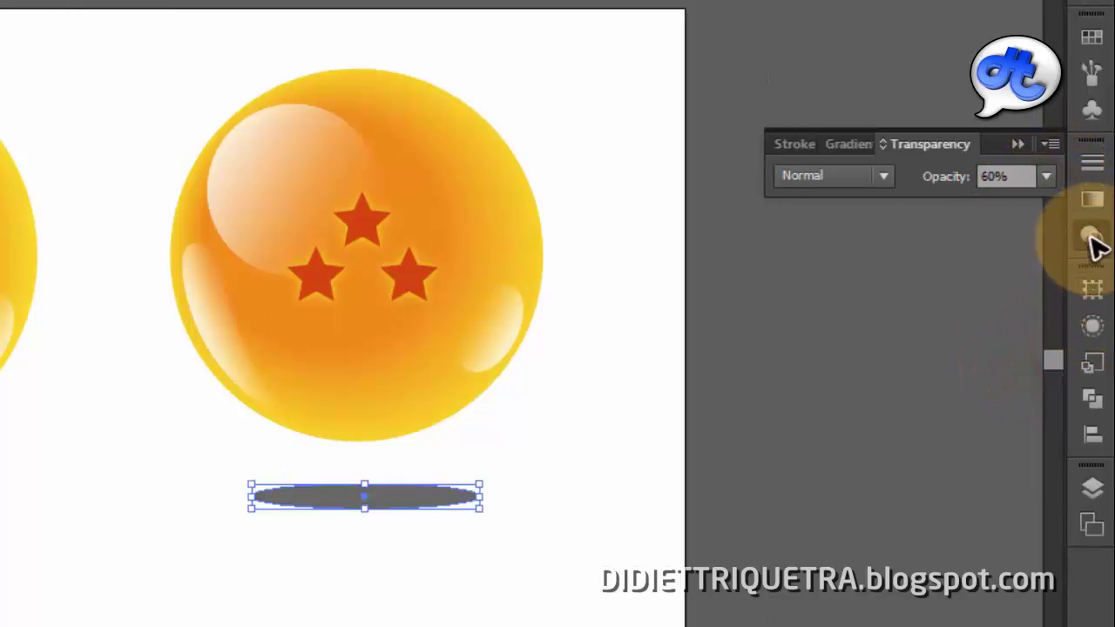
click(1045, 177)
click(1020, 292)
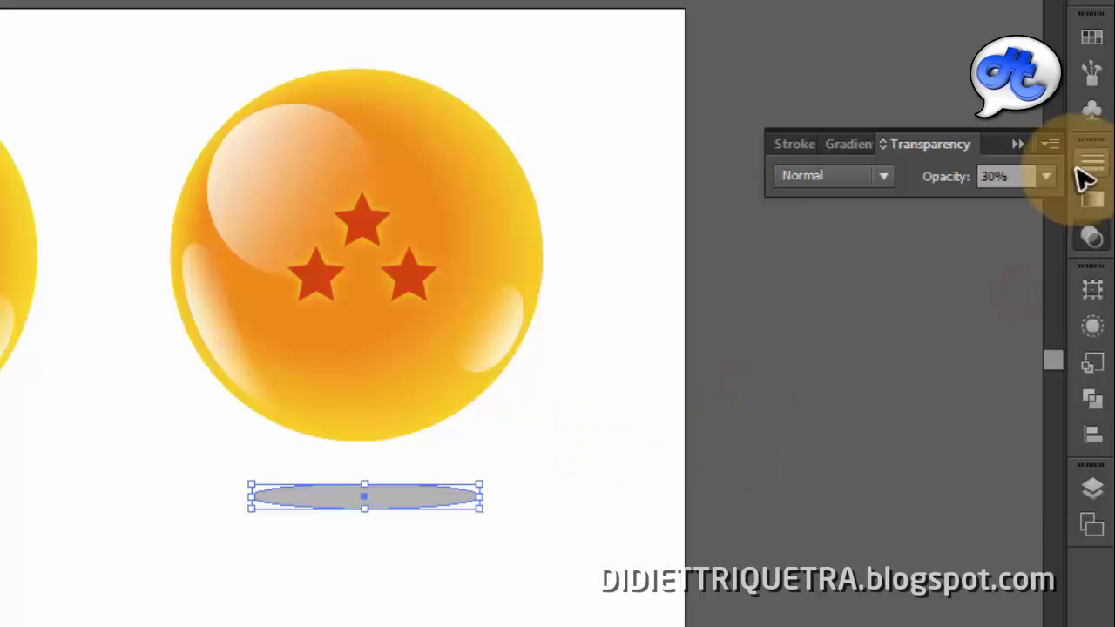
click(1045, 177)
click(1029, 318)
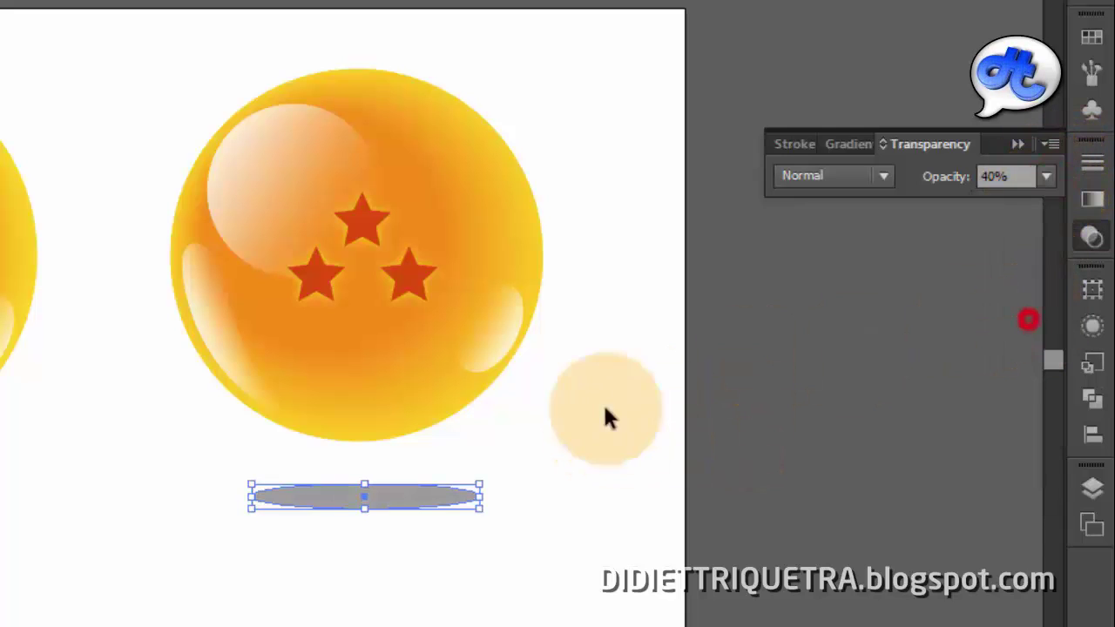
click(441, 497)
click(342, 550)
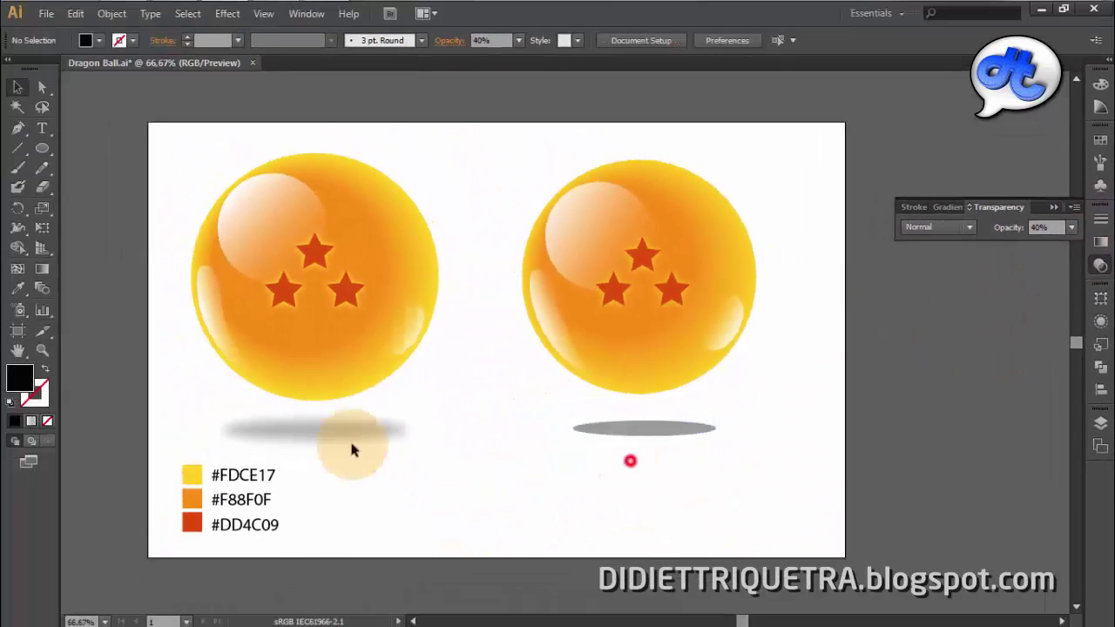
Apply a previewed Gaussian Blur with a 6,6 pixel radius to the shadow ellipse and deselect it.
click(672, 429)
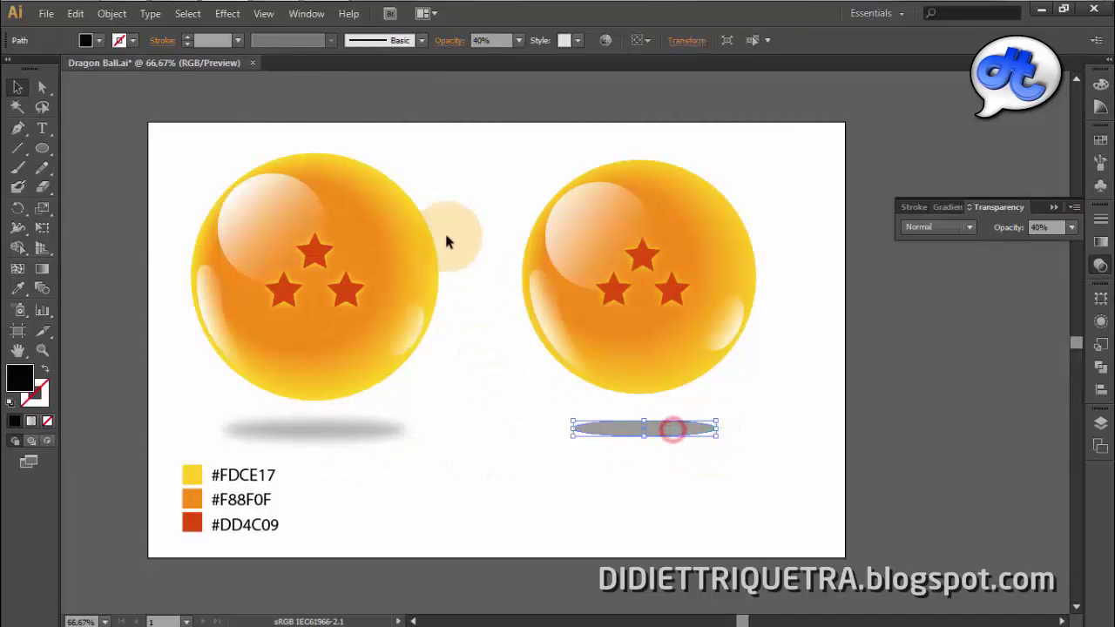
click(226, 13)
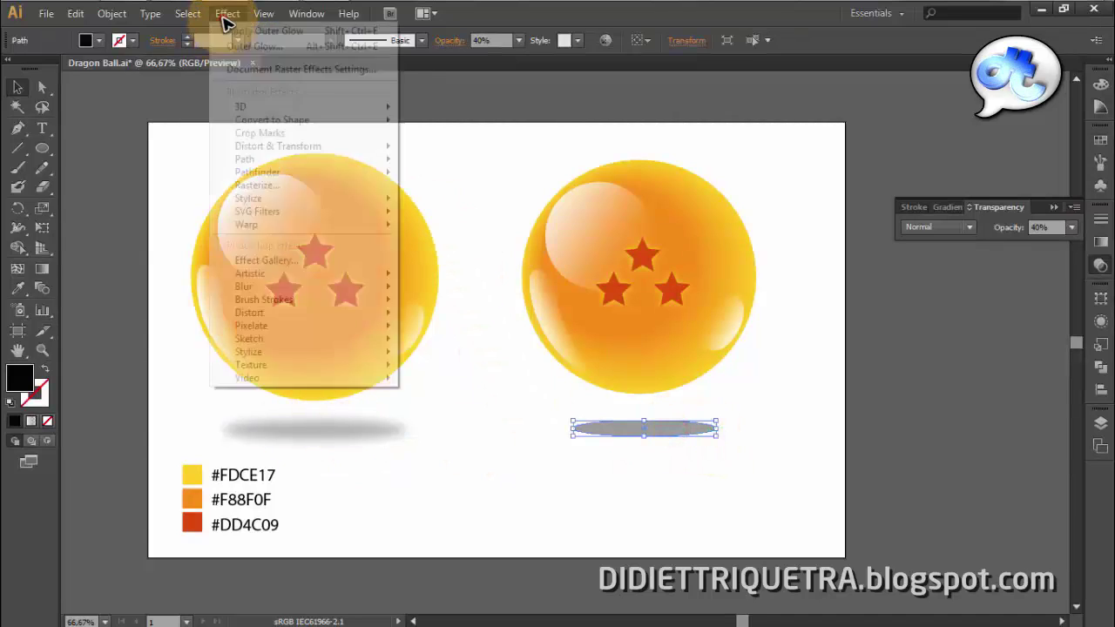
click(272, 287)
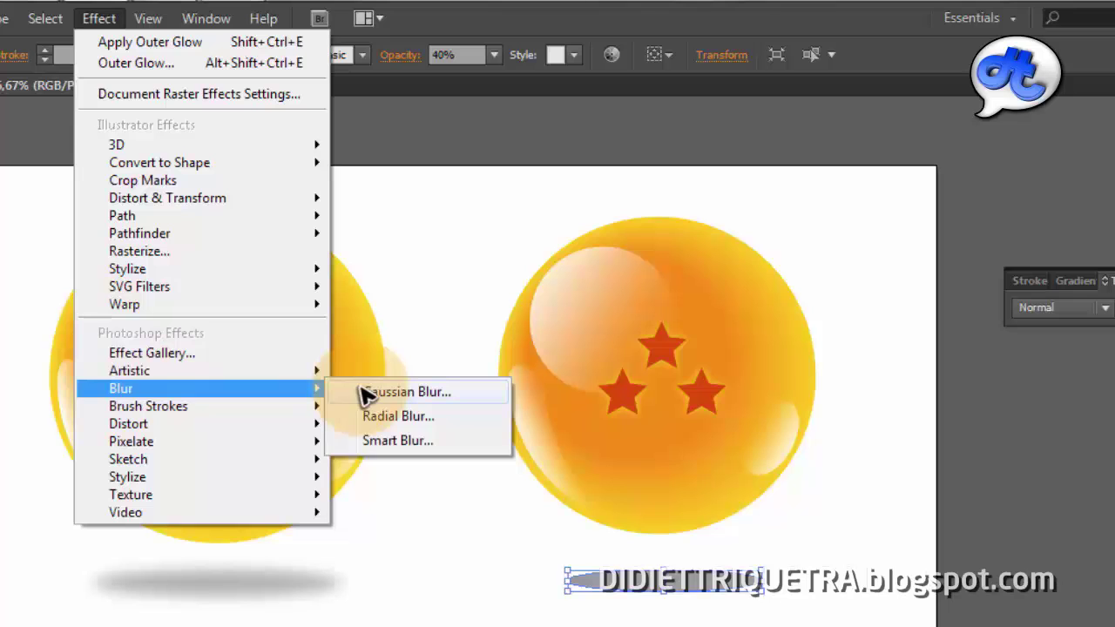
click(393, 393)
drag(723, 454, 446, 306)
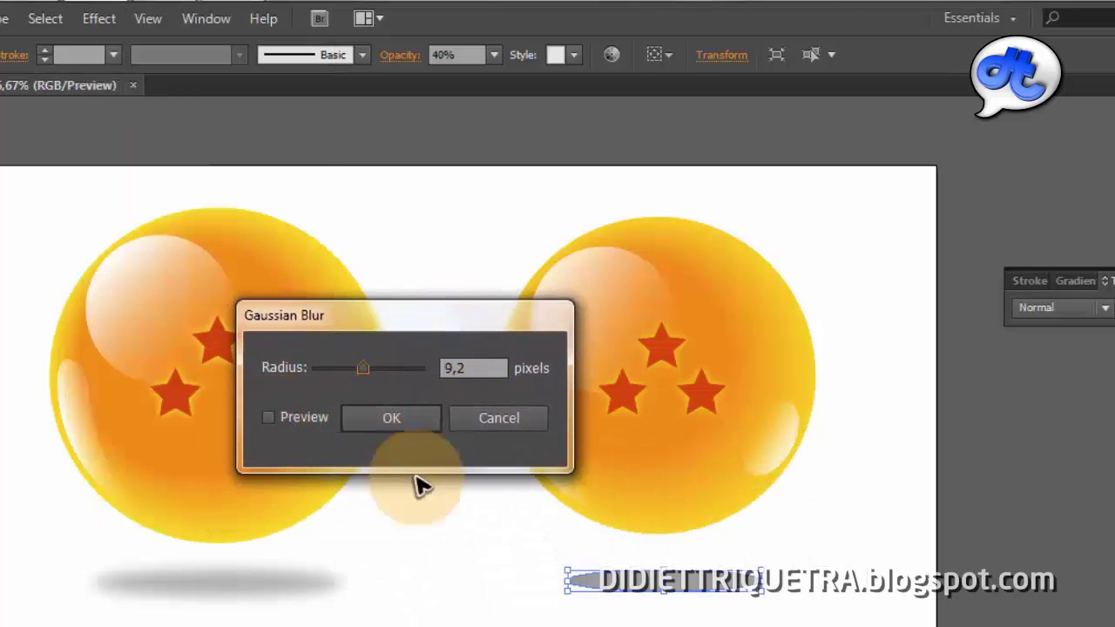
click(271, 418)
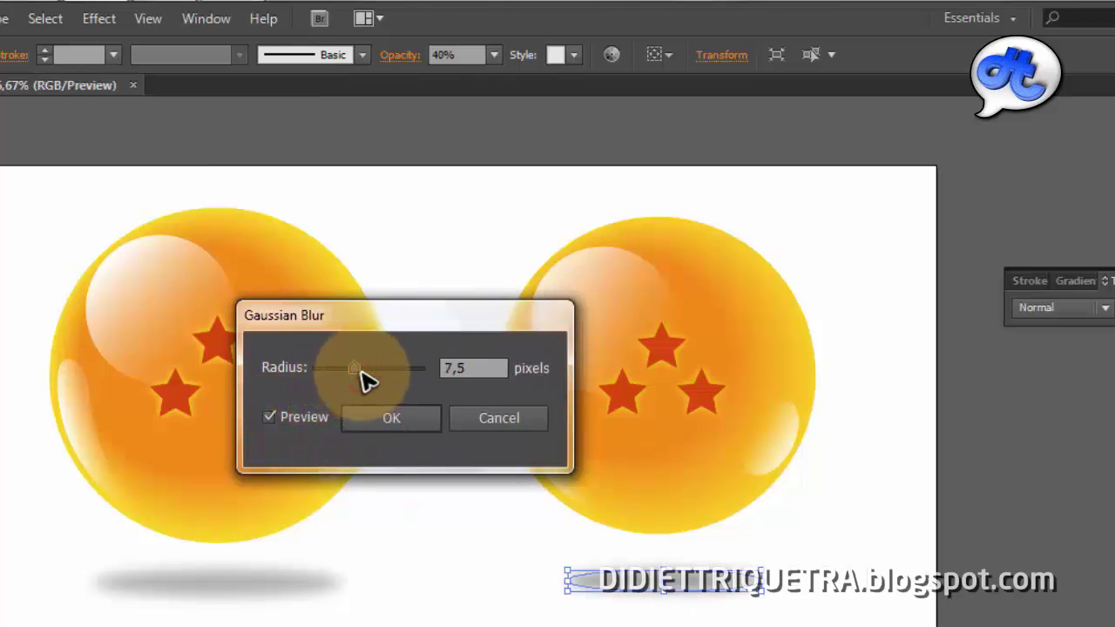
drag(353, 375, 310, 389)
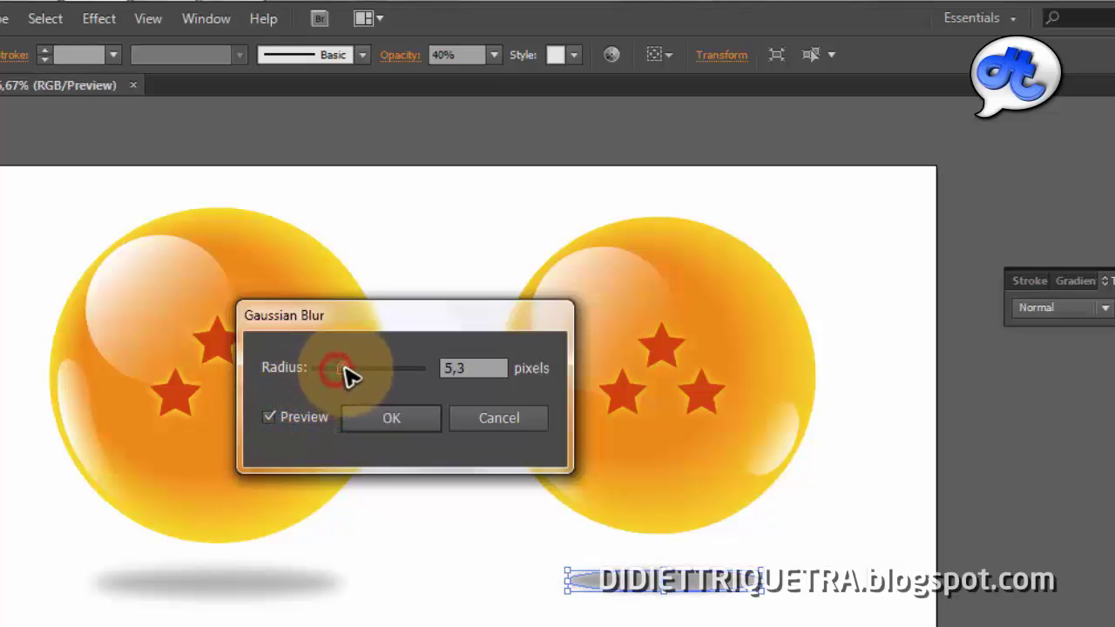
drag(360, 374, 355, 377)
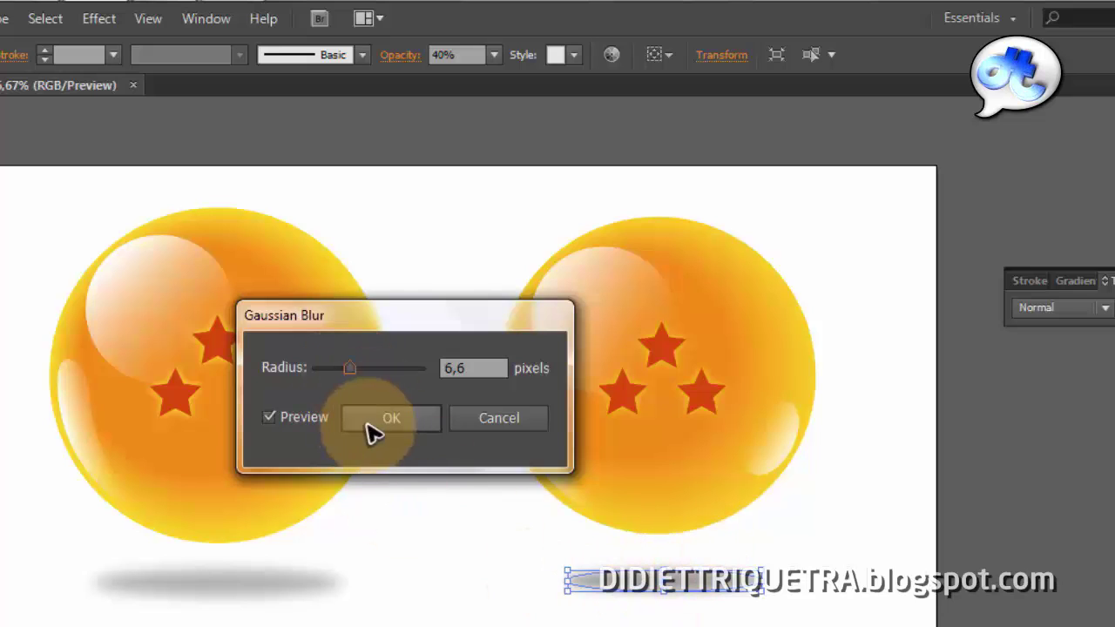
click(416, 433)
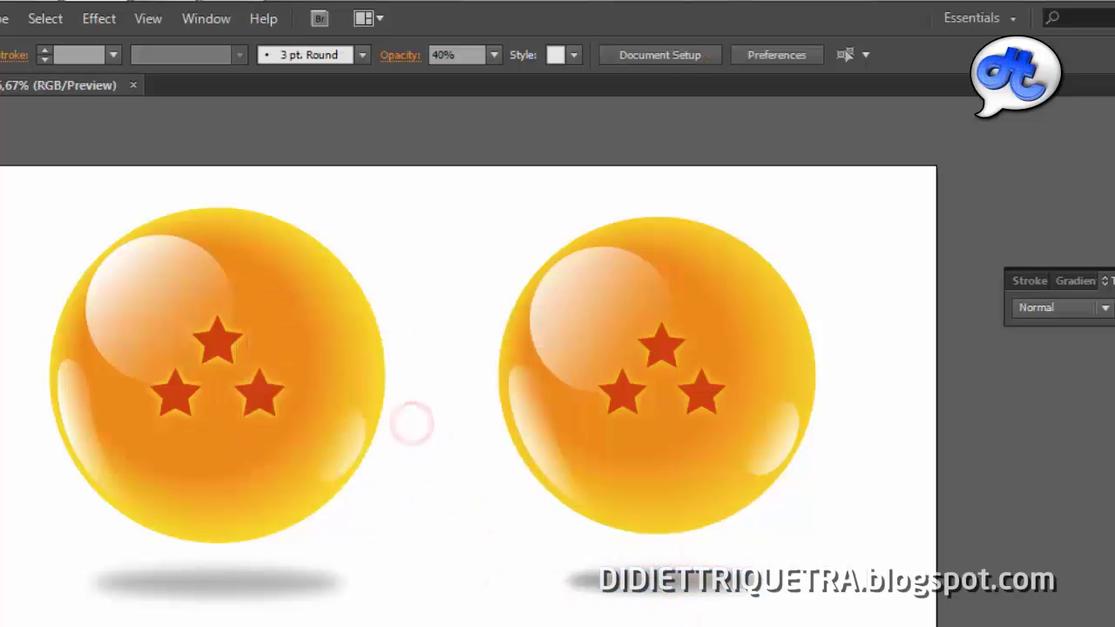
drag(689, 590, 663, 590)
click(677, 624)
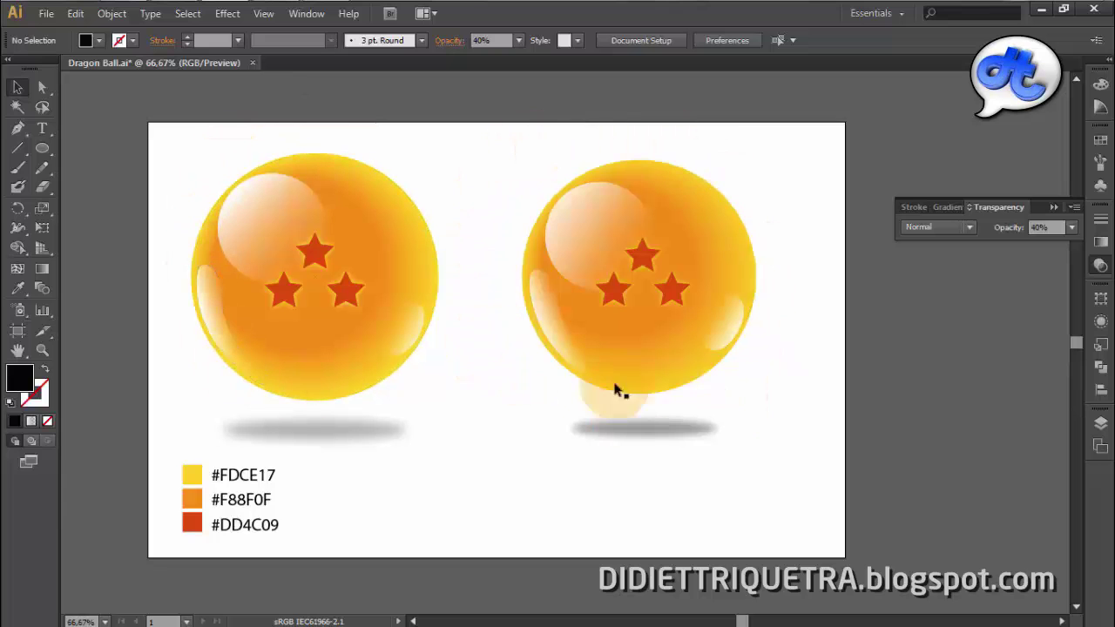
click(774, 403)
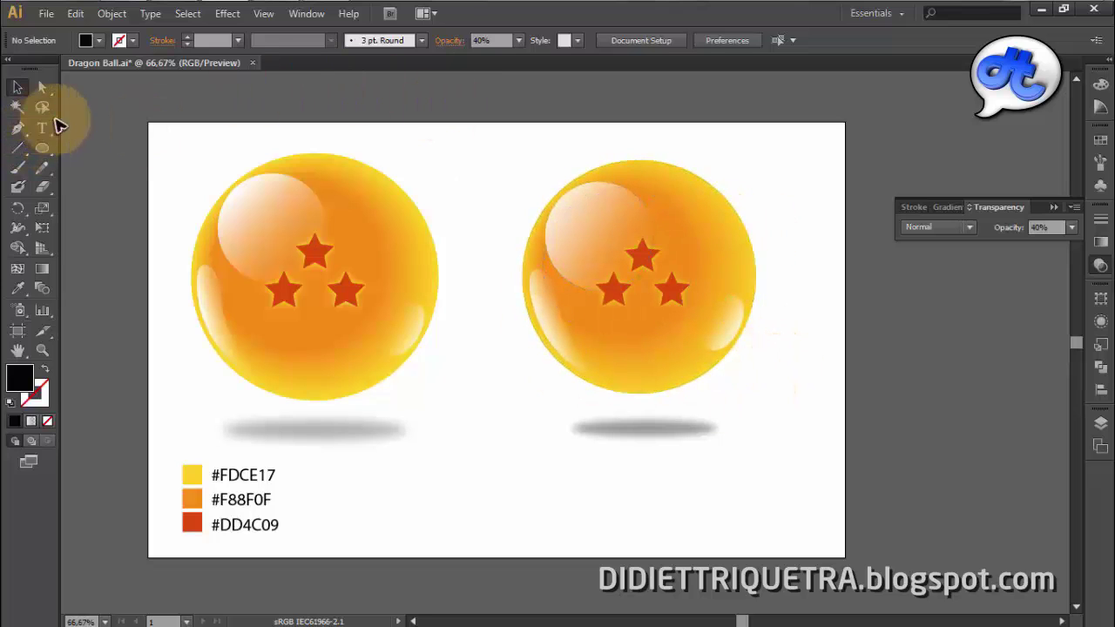
Draw a small circle between and below the two balls and fill it with crimson ED0632.
click(45, 154)
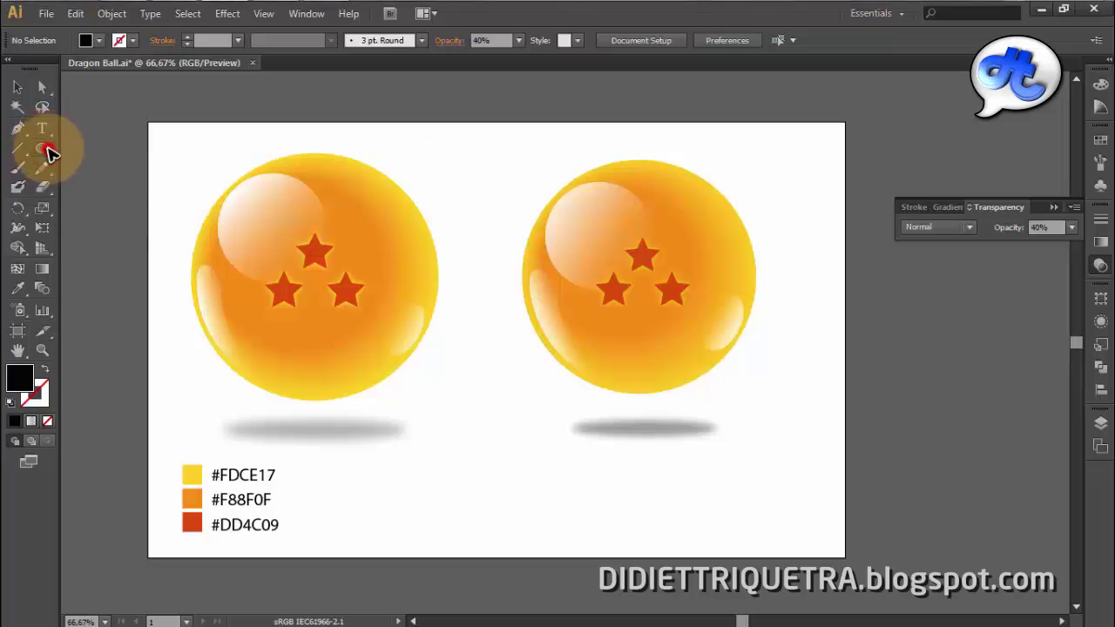
drag(49, 154, 119, 186)
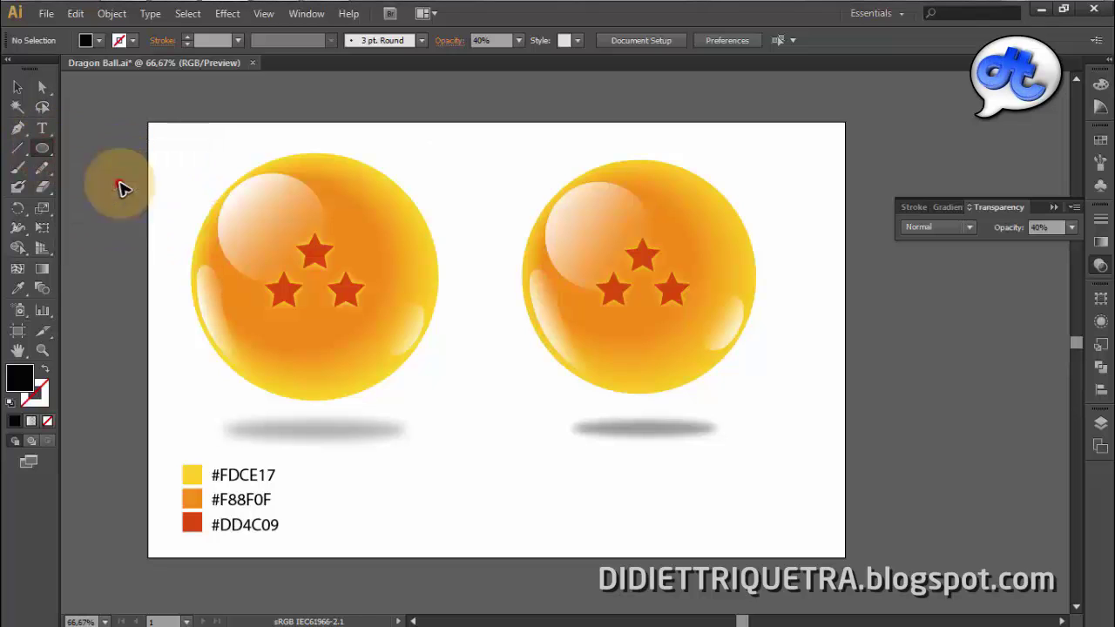
drag(444, 388, 548, 493)
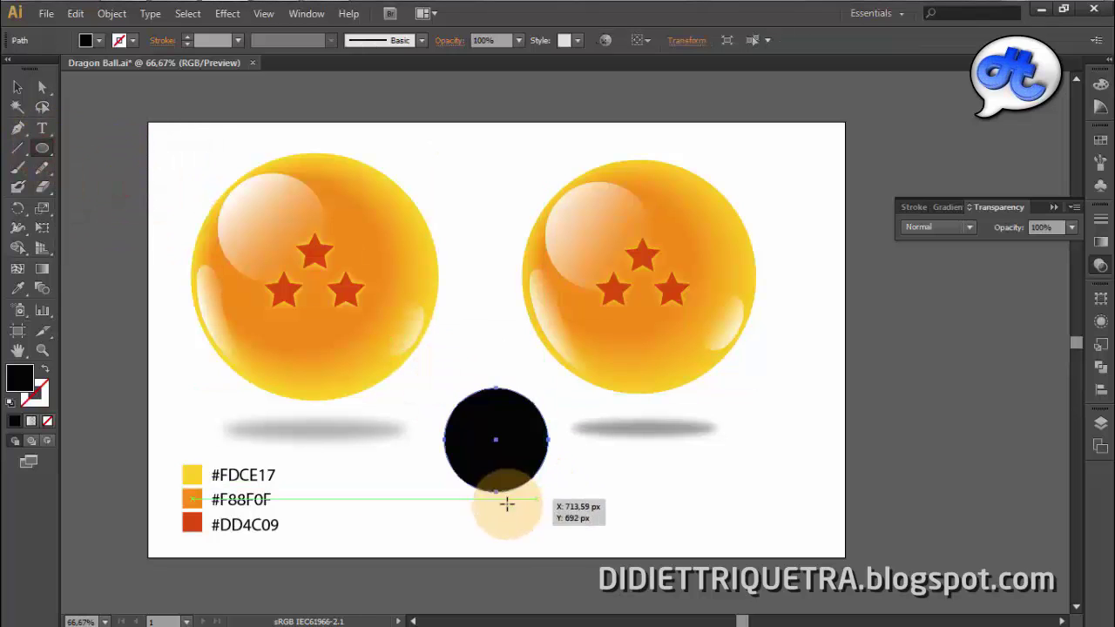
double_click(25, 383)
drag(722, 448, 739, 331)
click(775, 346)
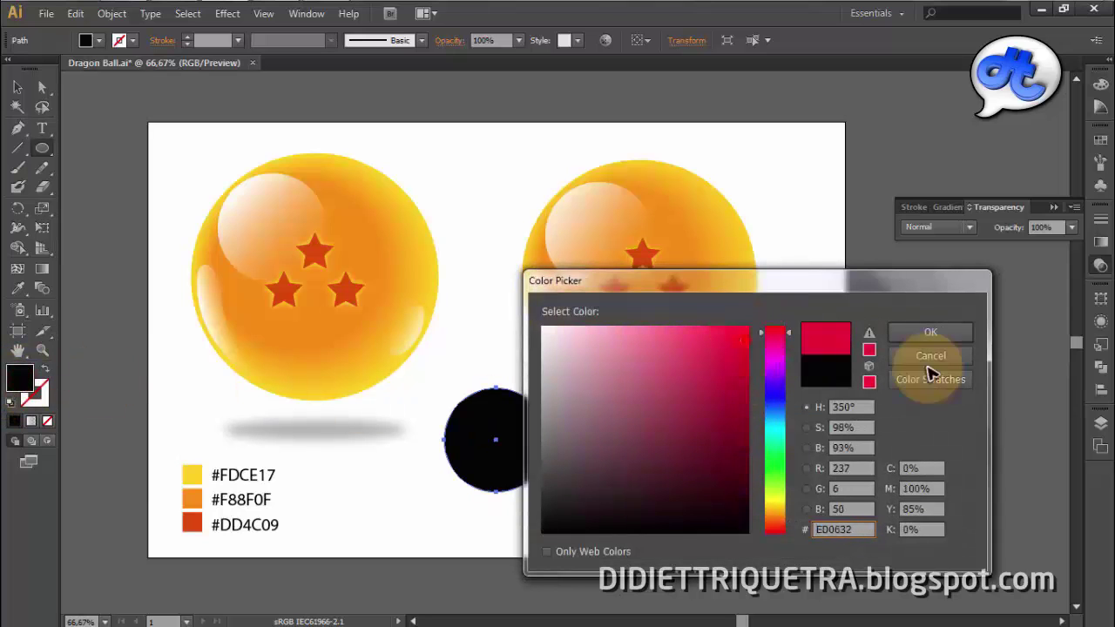
click(952, 336)
click(17, 87)
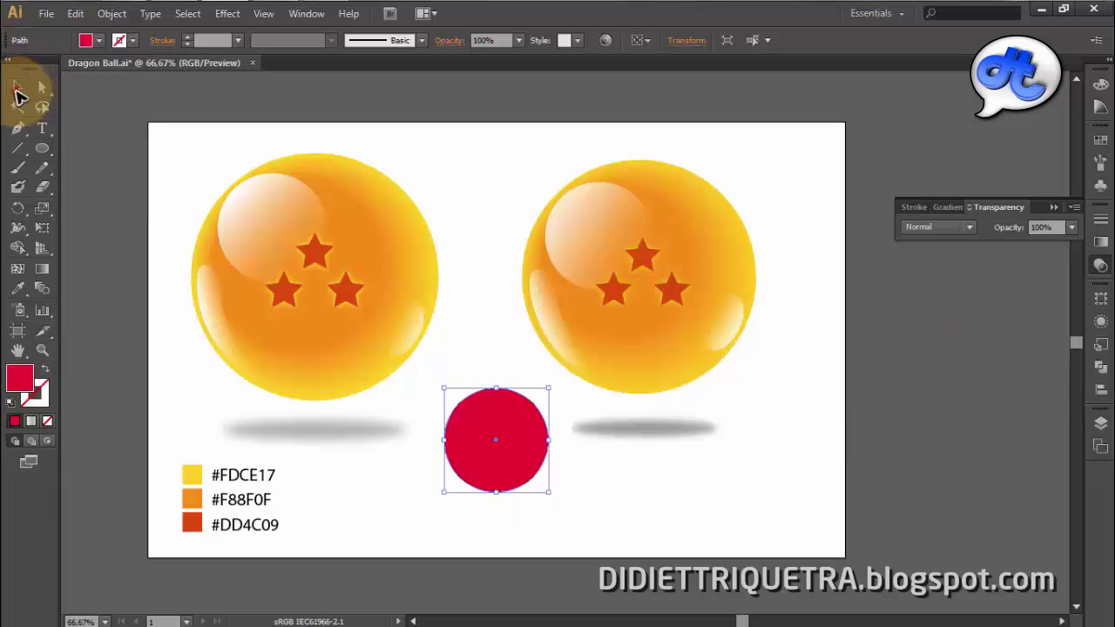
Draw a flat highlight ellipse inside the upper part of the crimson circle.
click(42, 149)
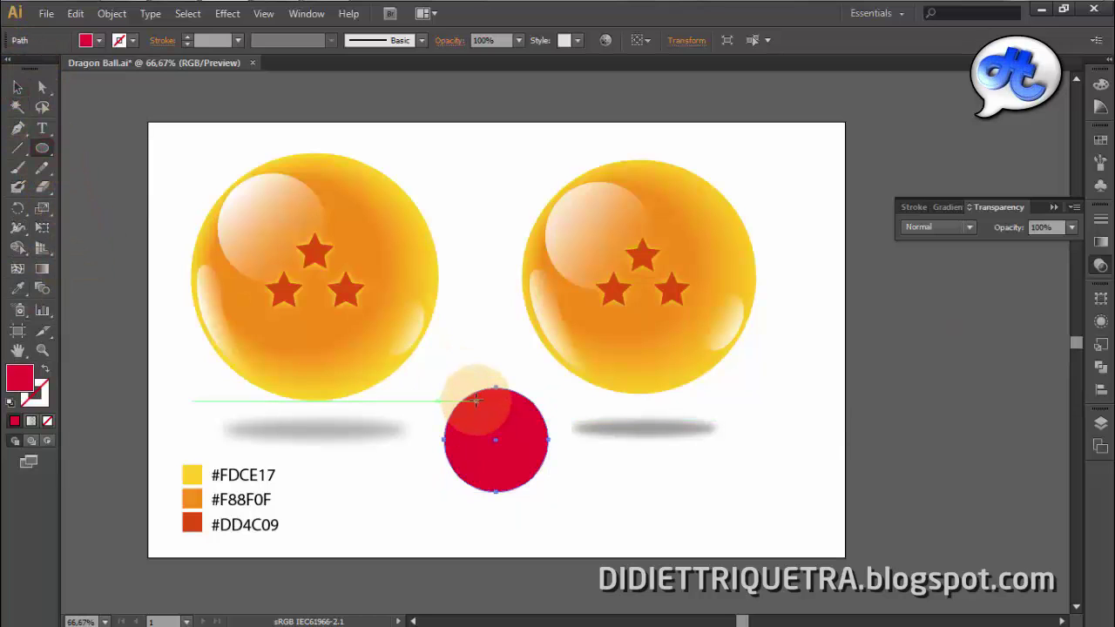
drag(473, 397, 521, 406)
click(535, 438)
click(67, 110)
click(18, 87)
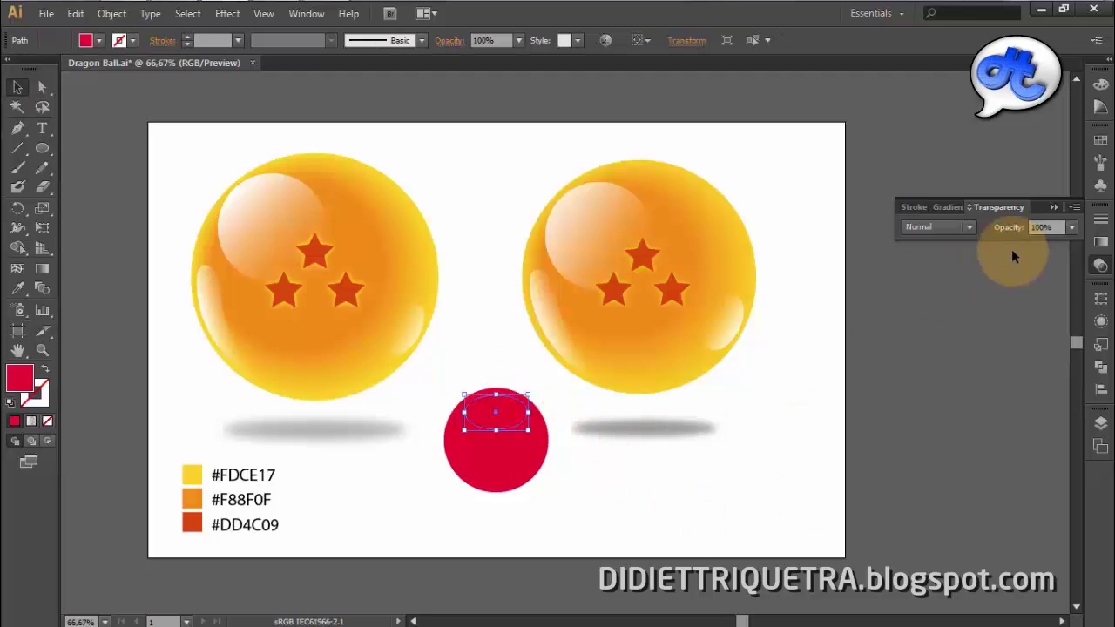
Fill the highlight ellipse with the fading white linear gradient, set its blending mode to Screen, and deselect it.
click(1100, 249)
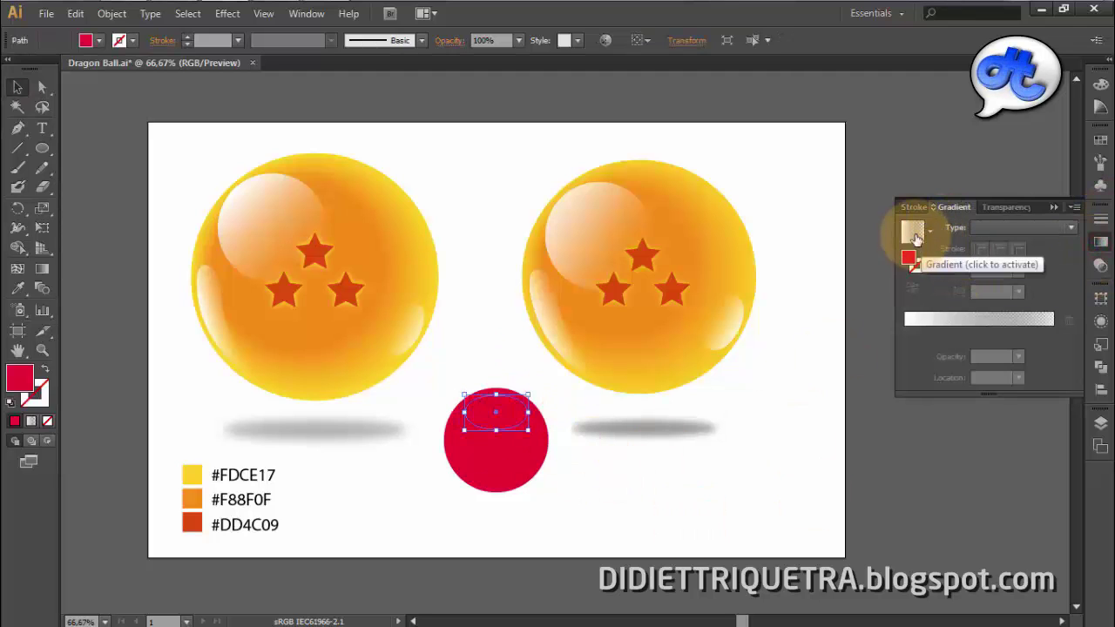
click(912, 233)
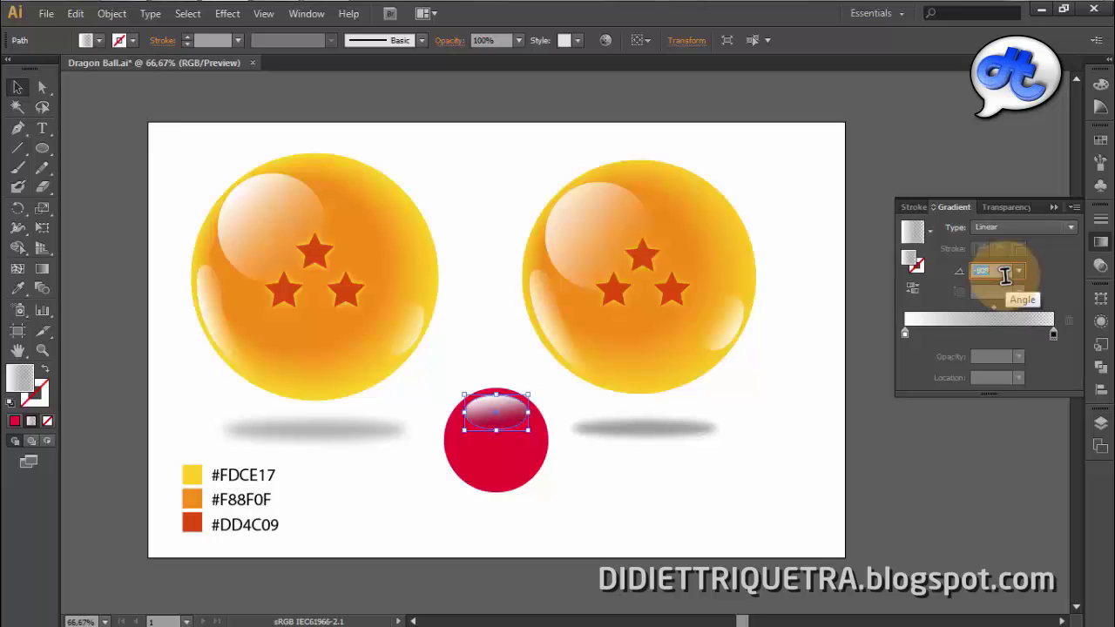
click(1010, 208)
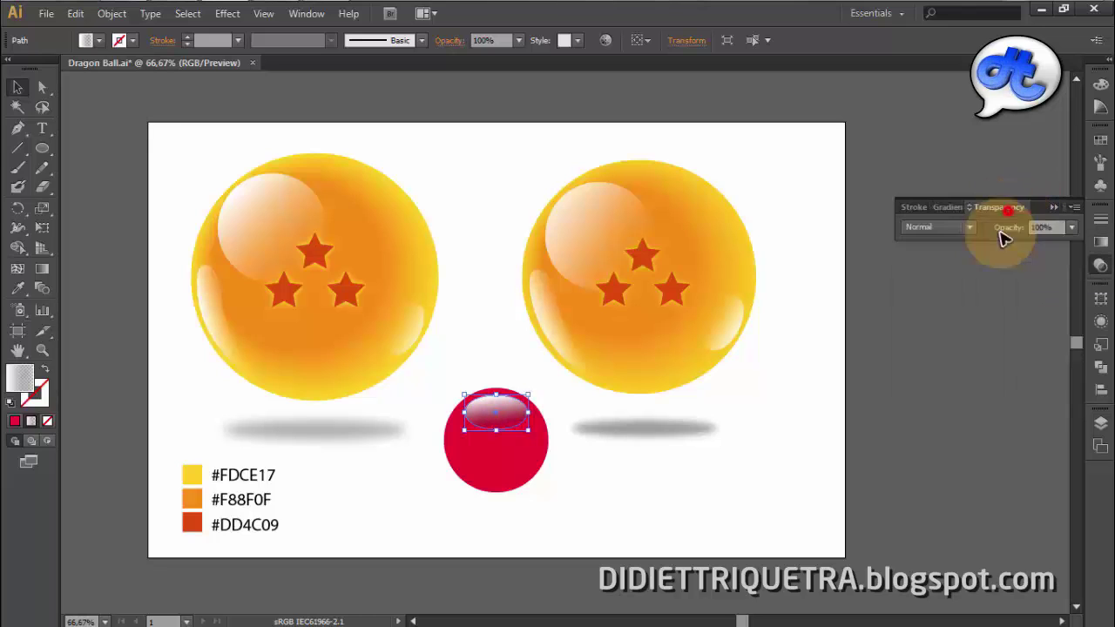
click(966, 229)
click(930, 342)
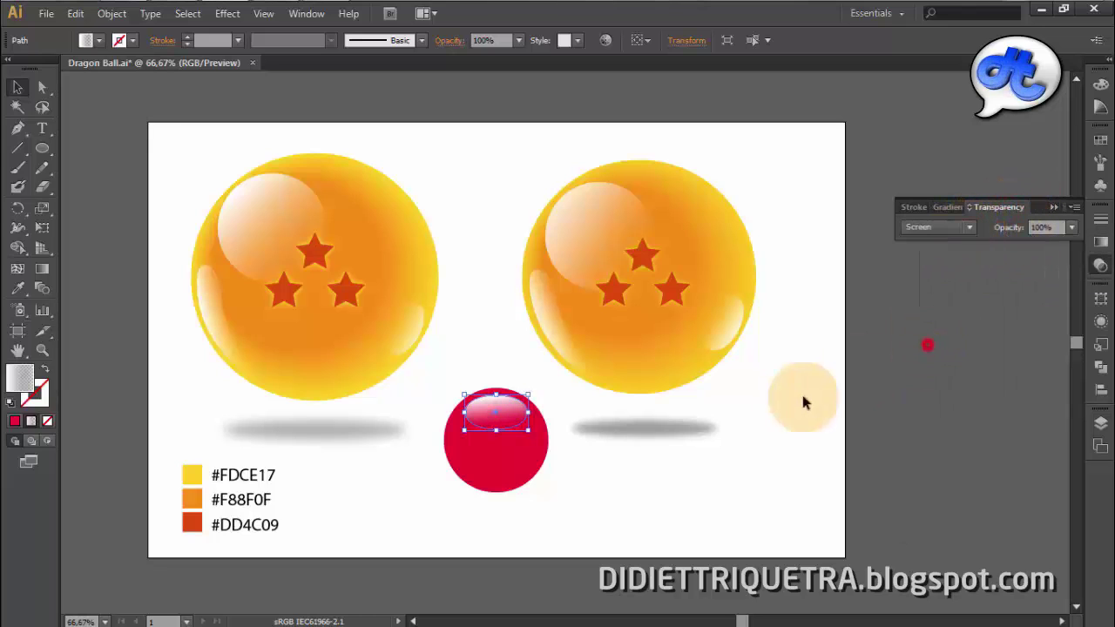
click(779, 403)
click(645, 486)
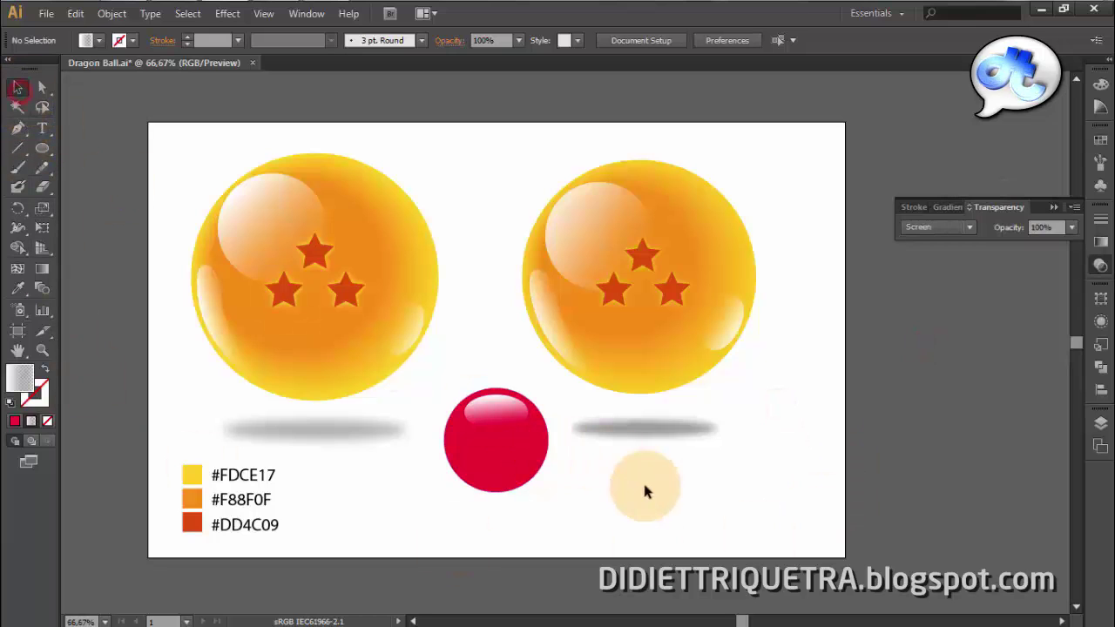
Add the text "ON" and place it over the middle of the crimson ball, scaled to about 79 pt.
click(42, 128)
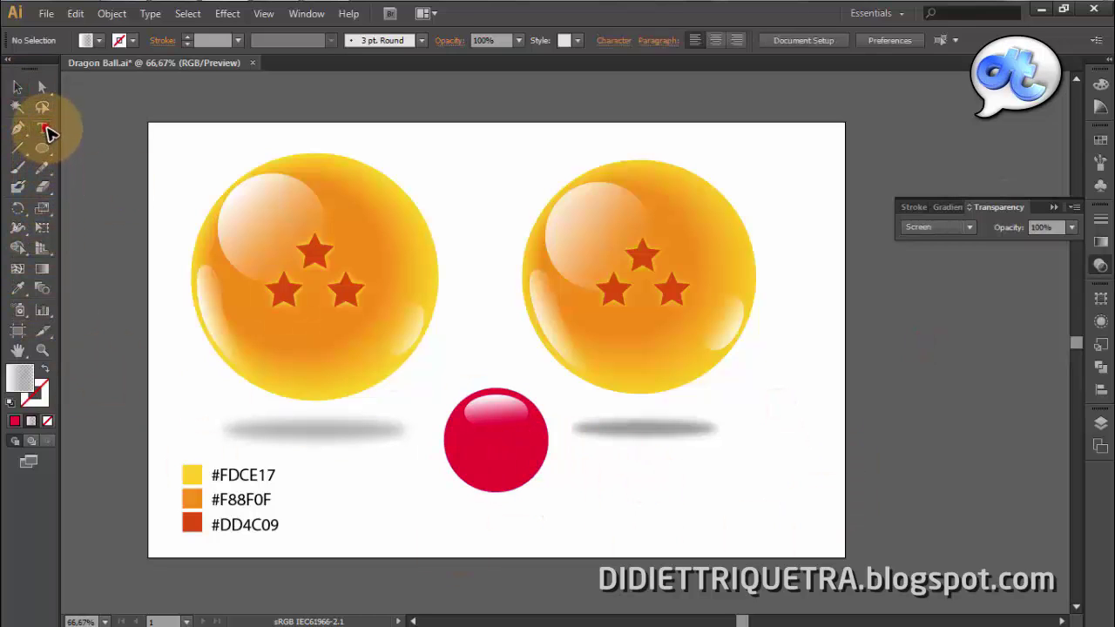
click(628, 485)
drag(645, 489, 525, 468)
shift+click(539, 455)
click(675, 486)
Fill the "ON" text on the crimson ball with white FFFFFF and deselect it.
click(493, 446)
click(21, 376)
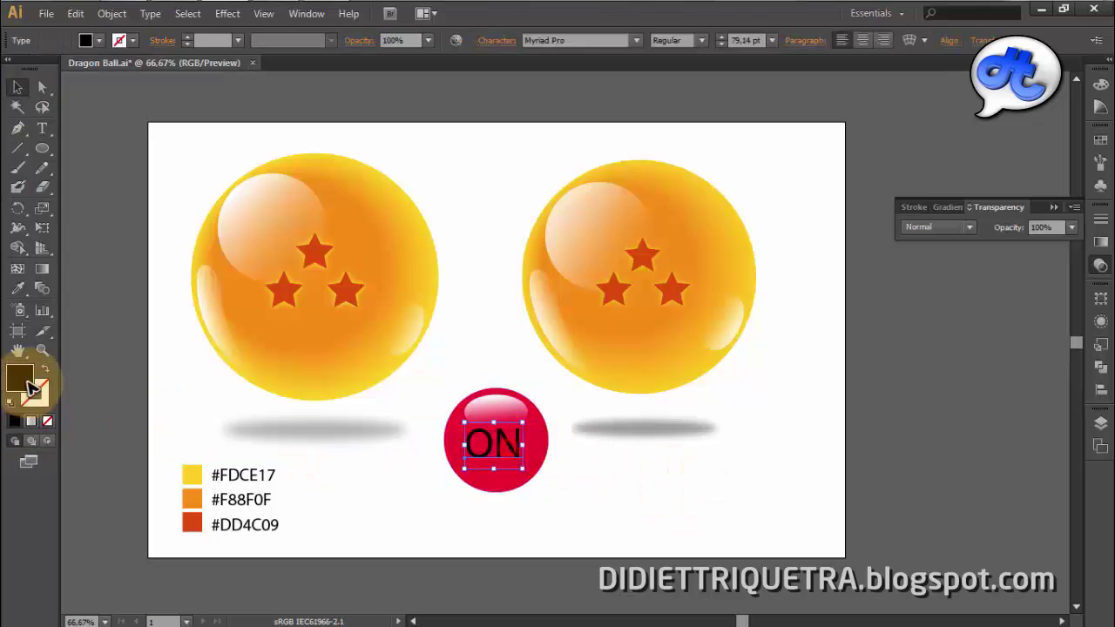
text(FFFFFF)
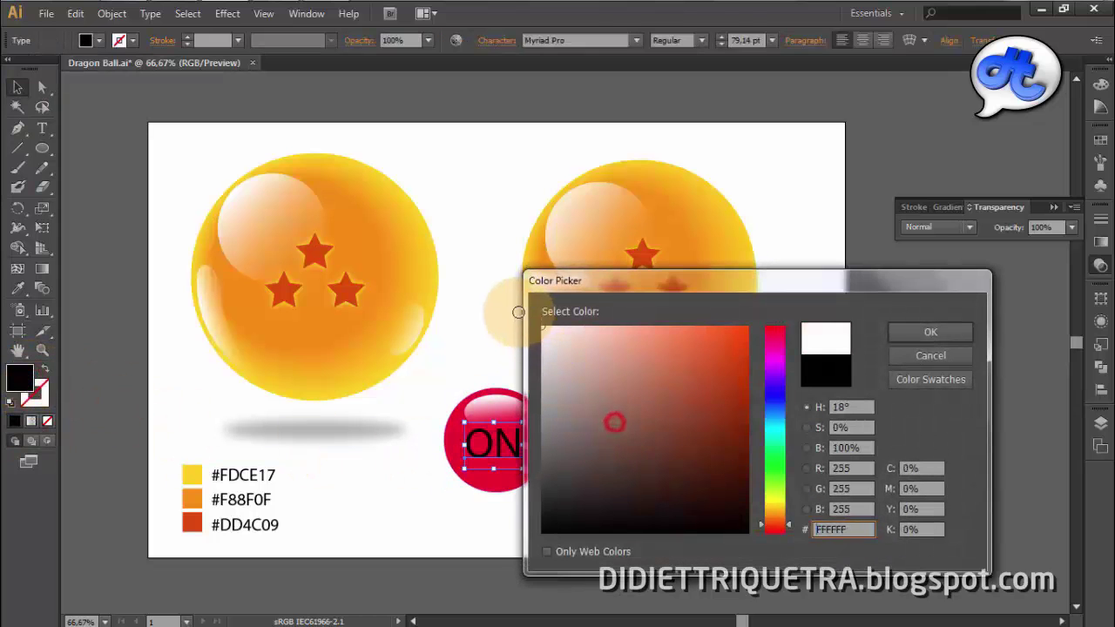
click(931, 338)
click(605, 485)
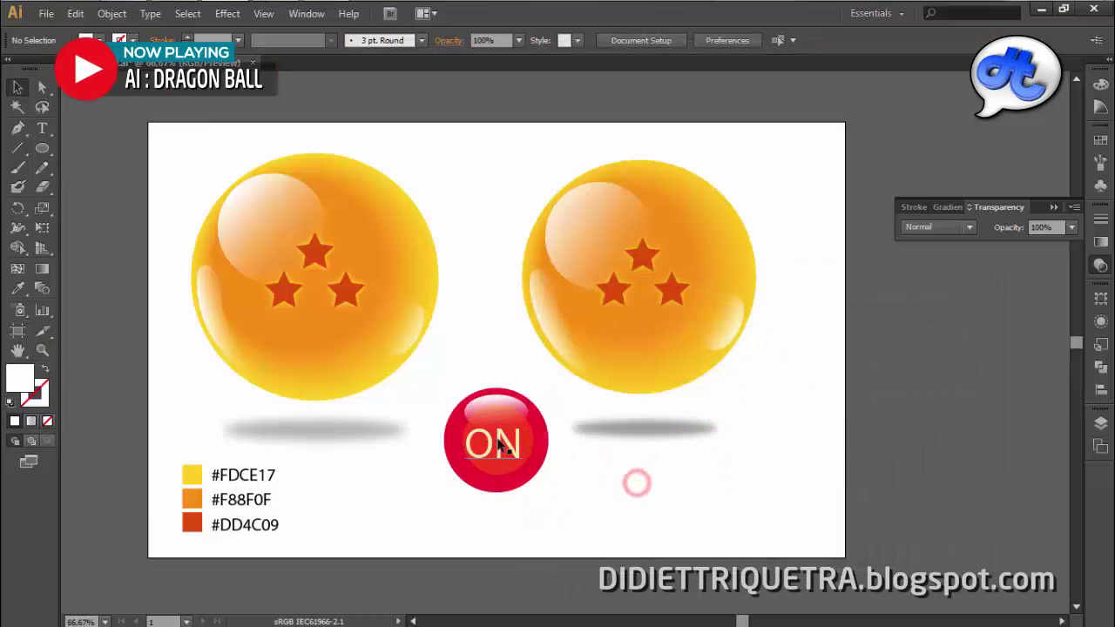
click(533, 454)
click(647, 485)
scroll(549, 473, up, 2)
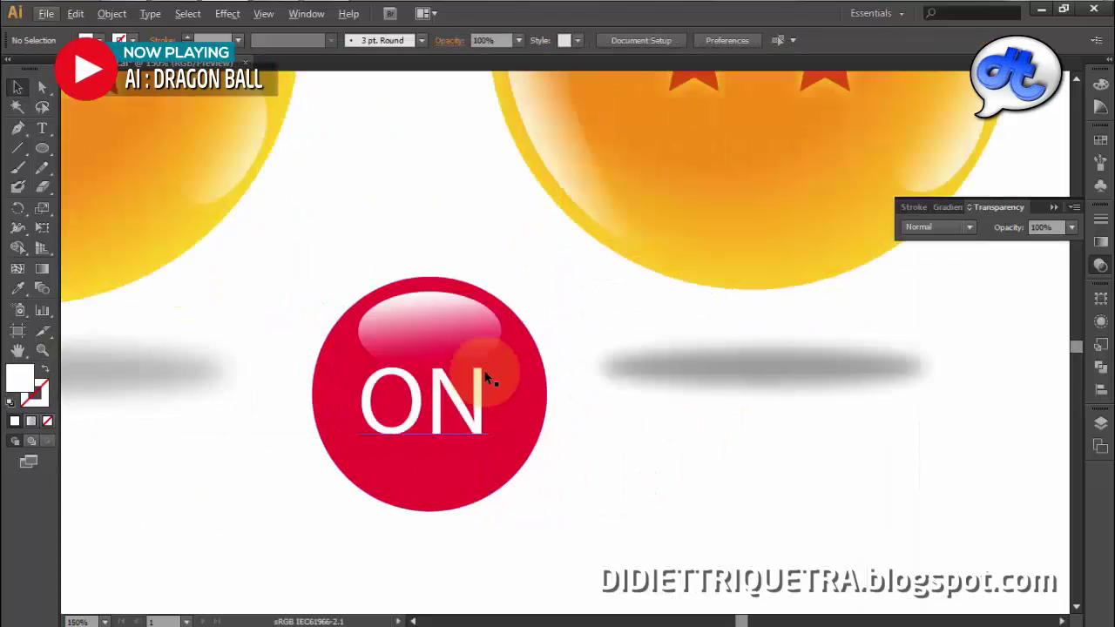
click(647, 490)
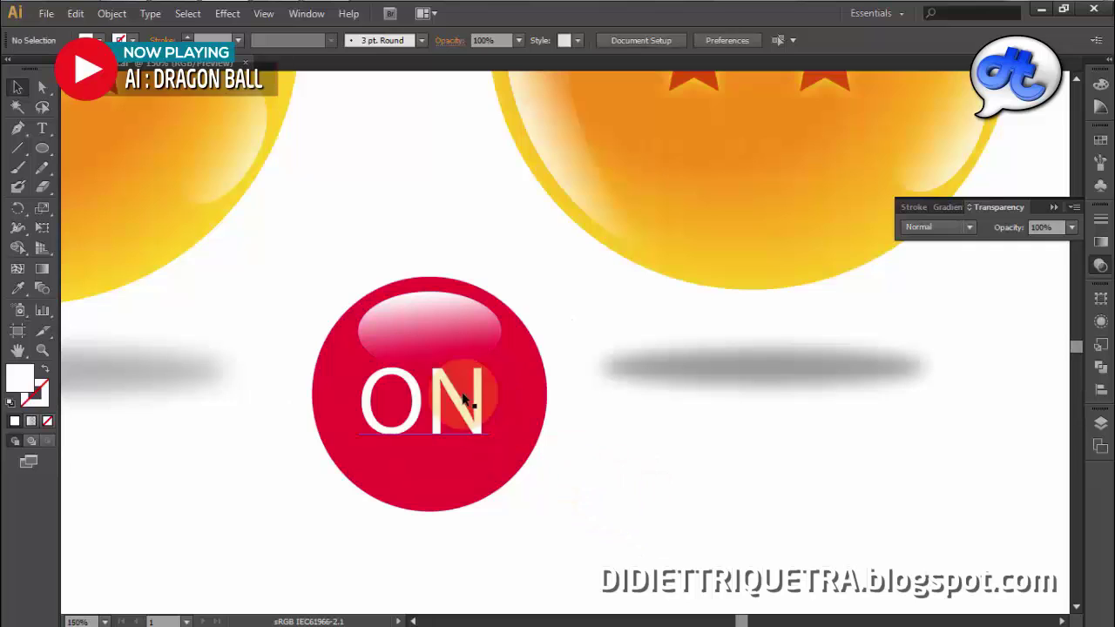
scroll(515, 441, down, 2)
drag(585, 473, 617, 487)
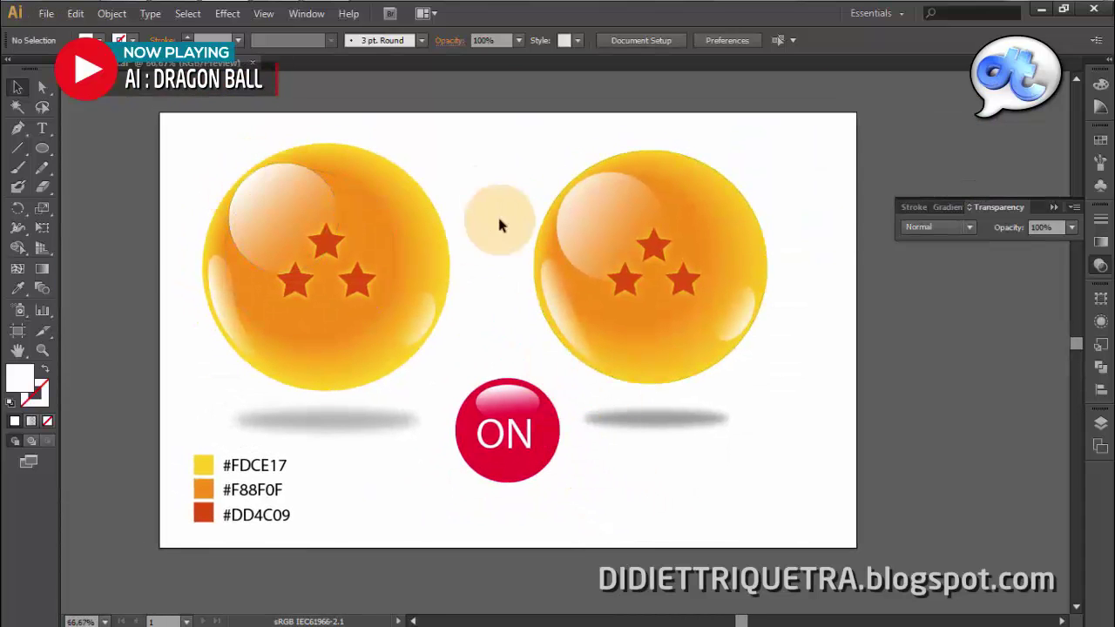